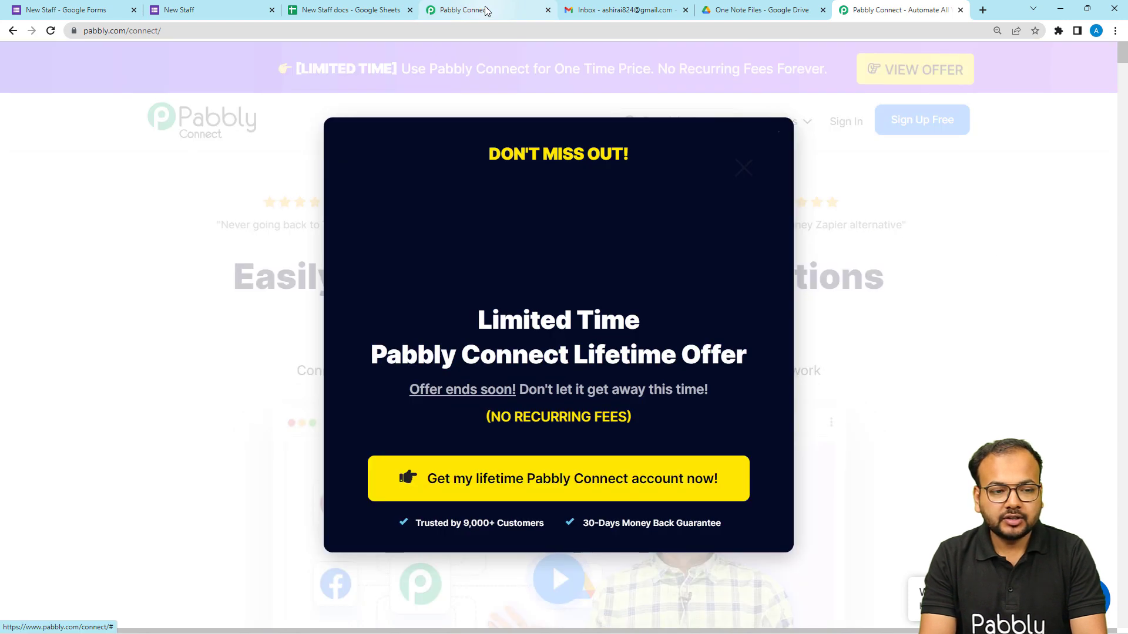
Step: Switch to the Pabbly Connect dashboard and create a workflow named "Send Google Forms Submission via Email and Move File in Goo…"
click(485, 10)
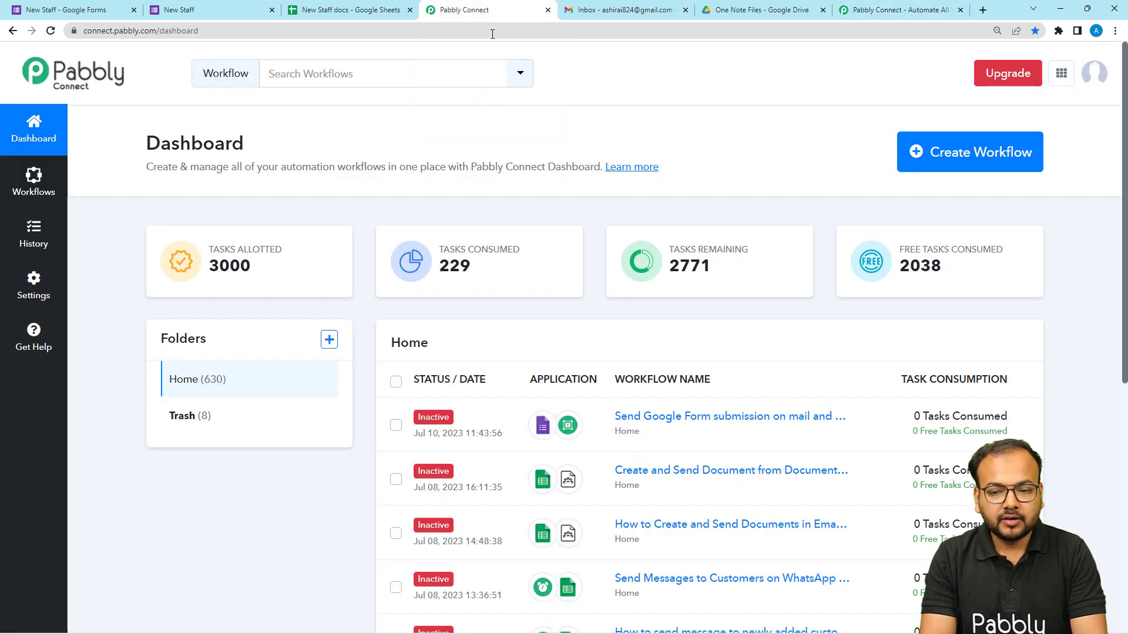
click(942, 154)
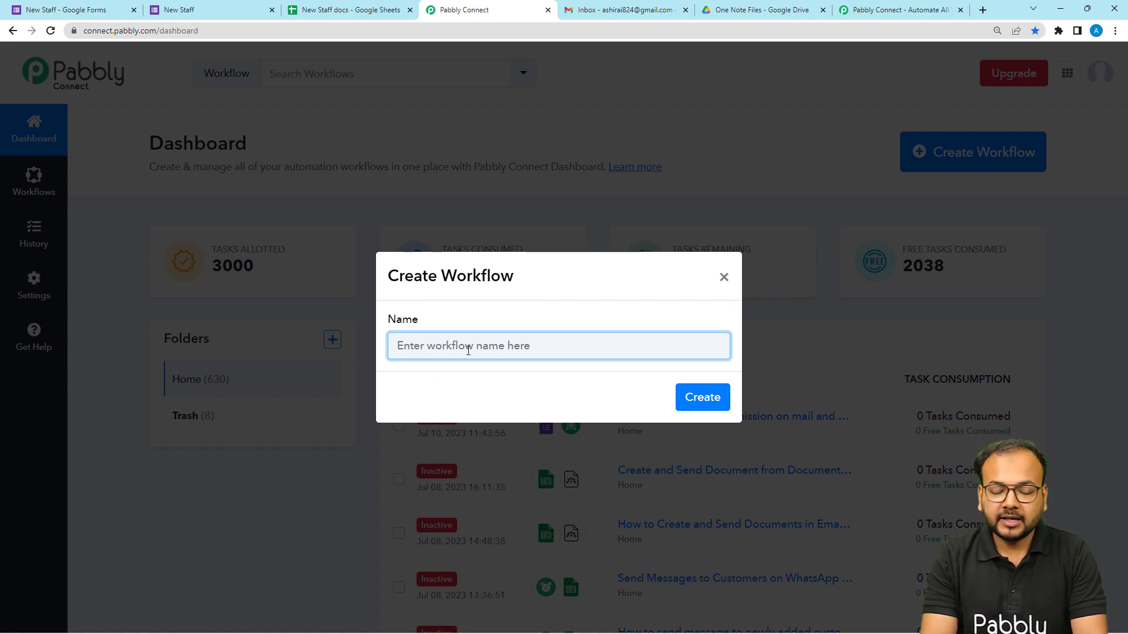
key(ctrl+v)
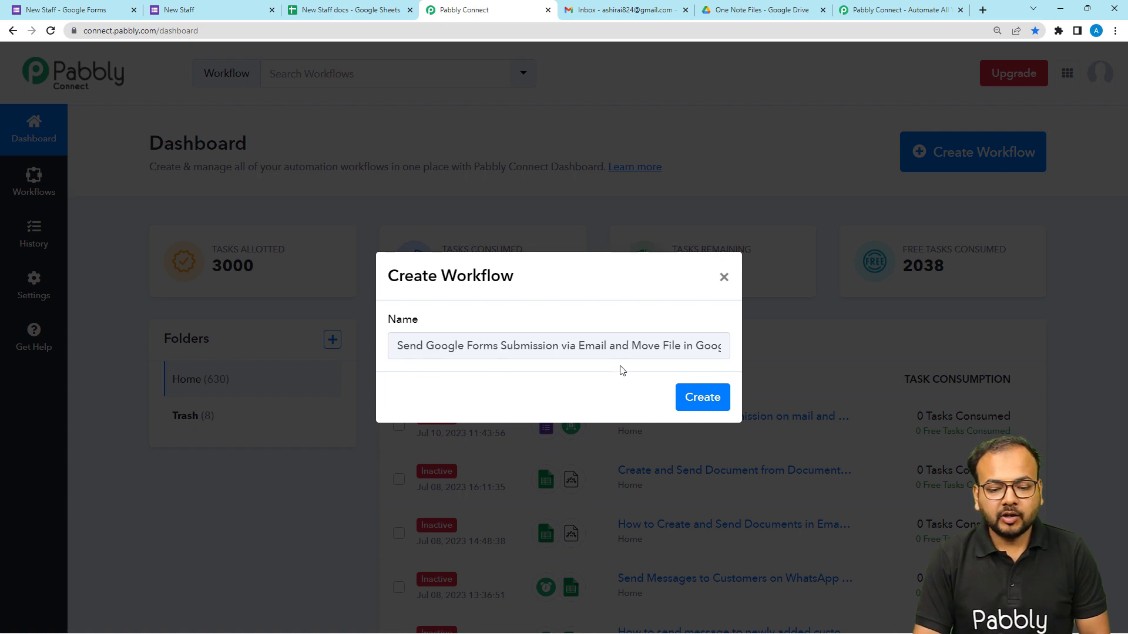
click(684, 400)
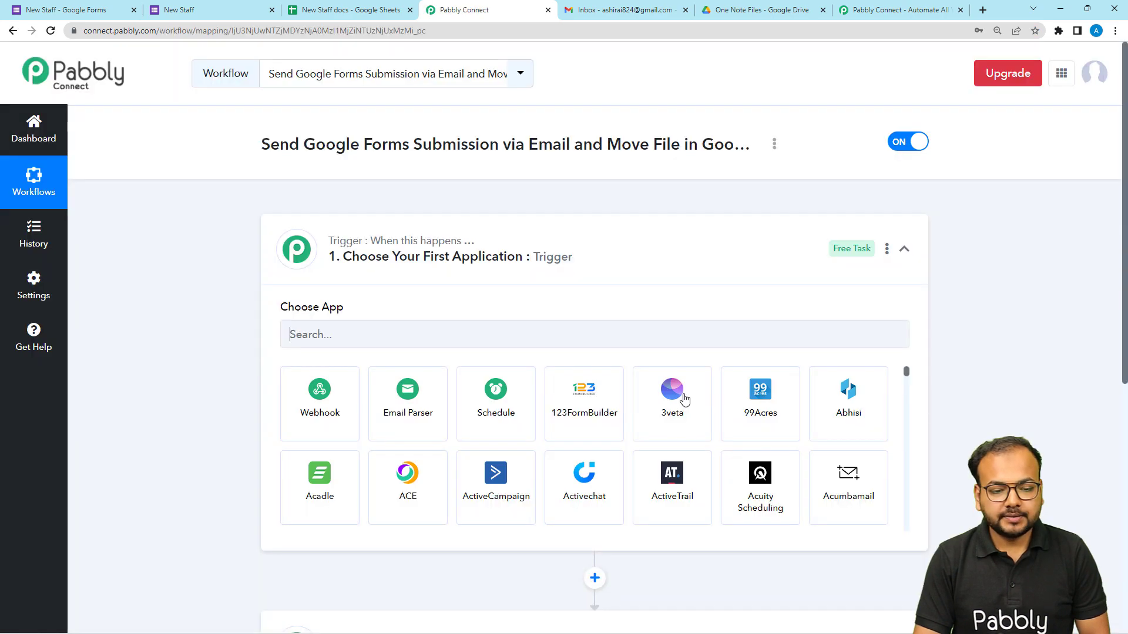
Step: Set the workflow's trigger application to Google Forms with the New Response Received event
click(596, 247)
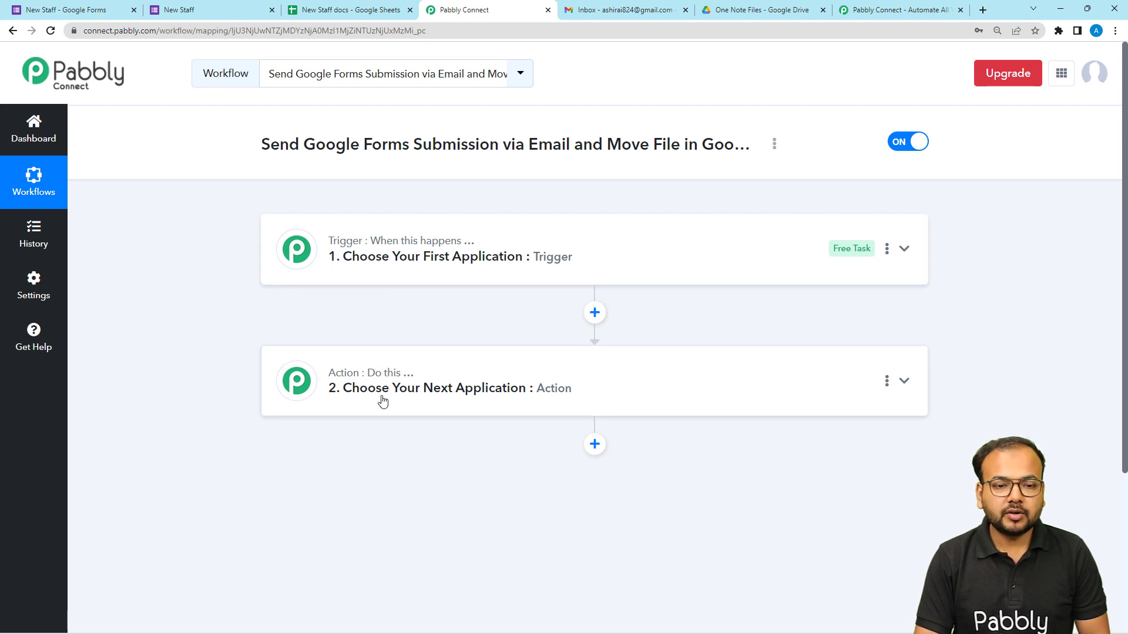
click(379, 264)
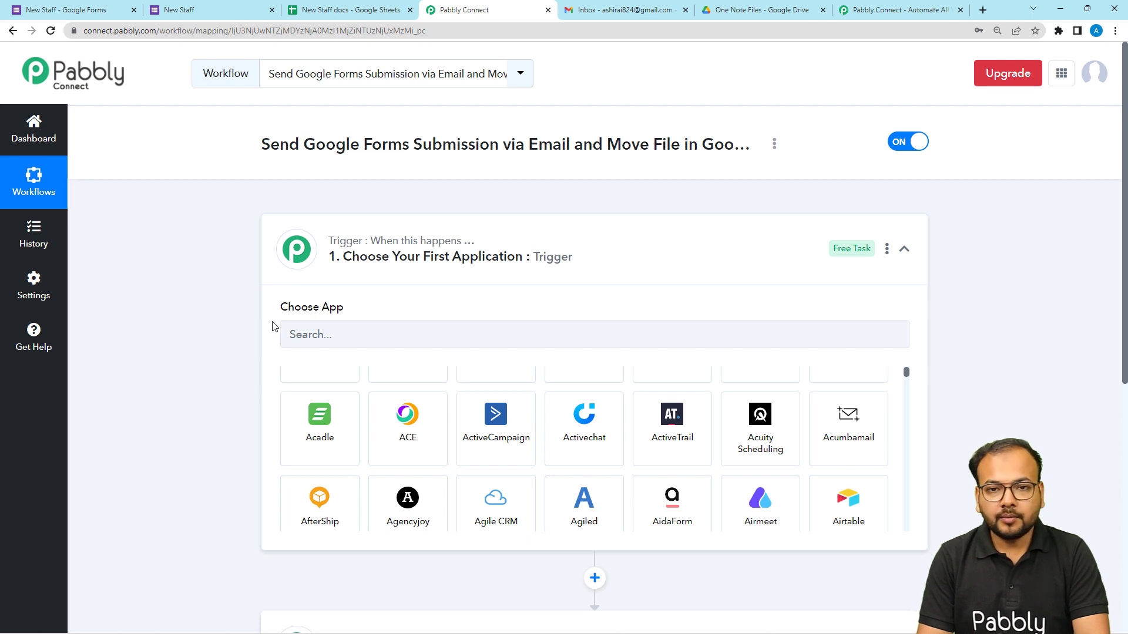
click(316, 326)
text(goo)
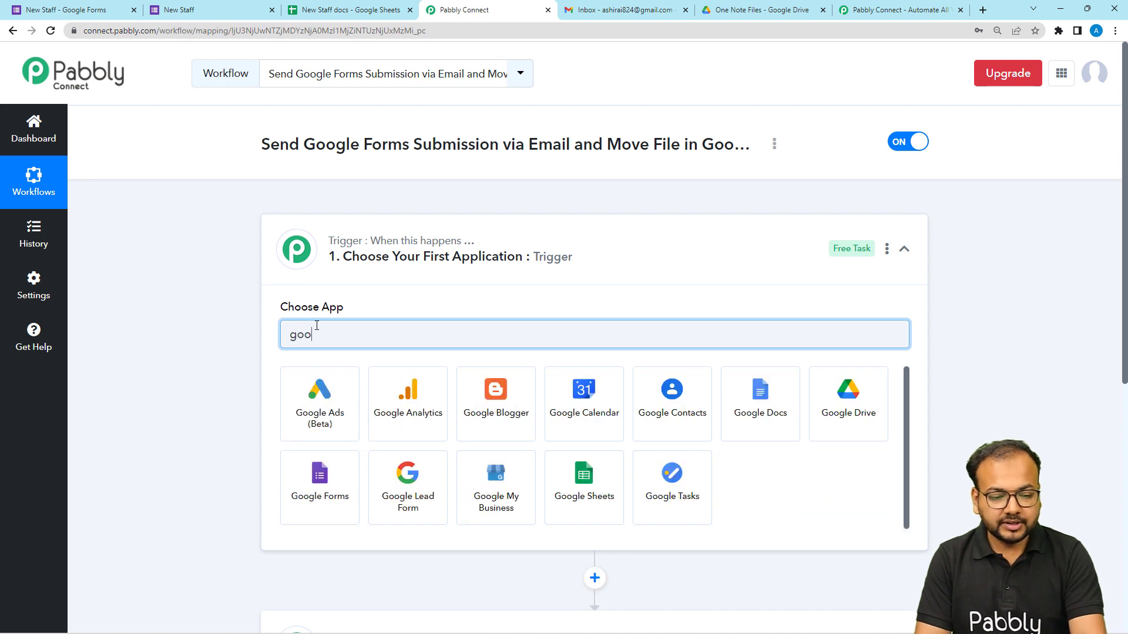
click(285, 464)
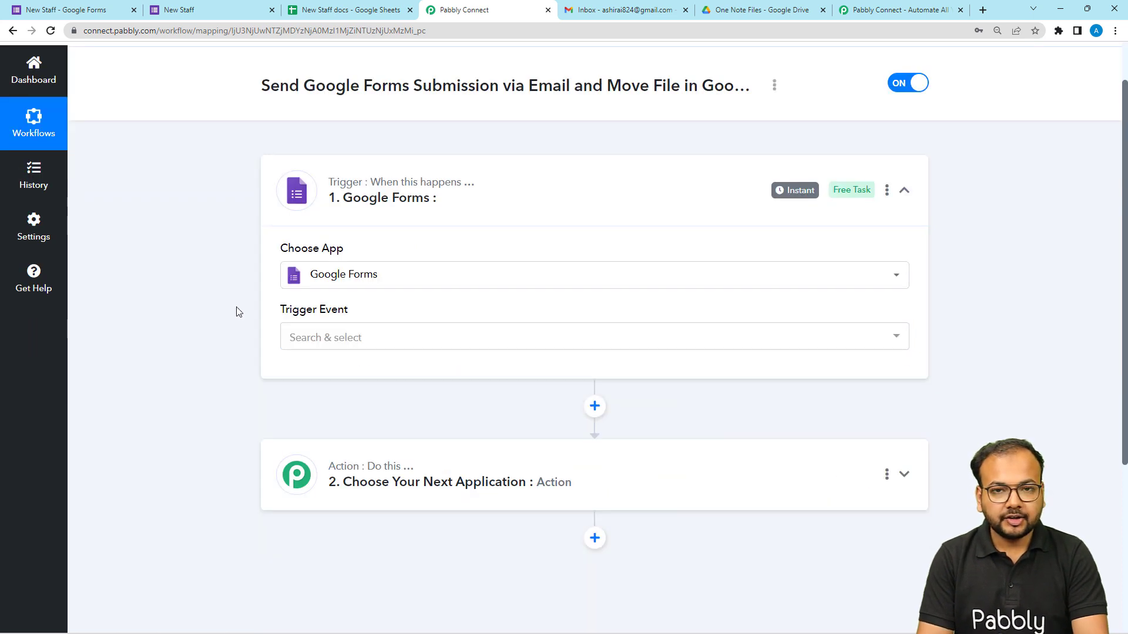
click(297, 337)
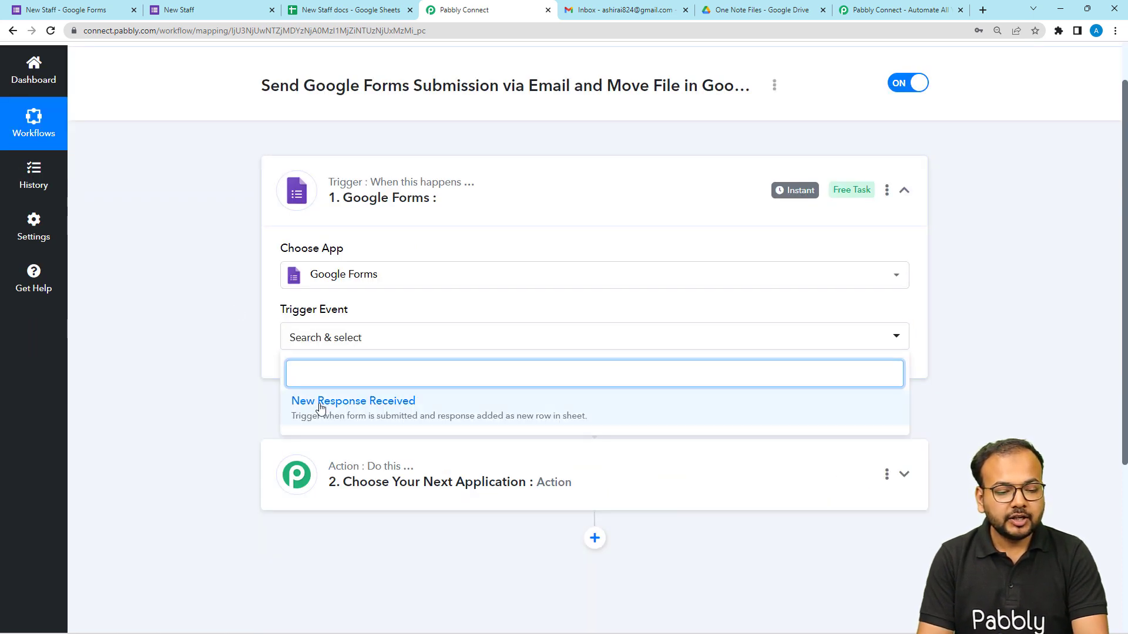
click(372, 412)
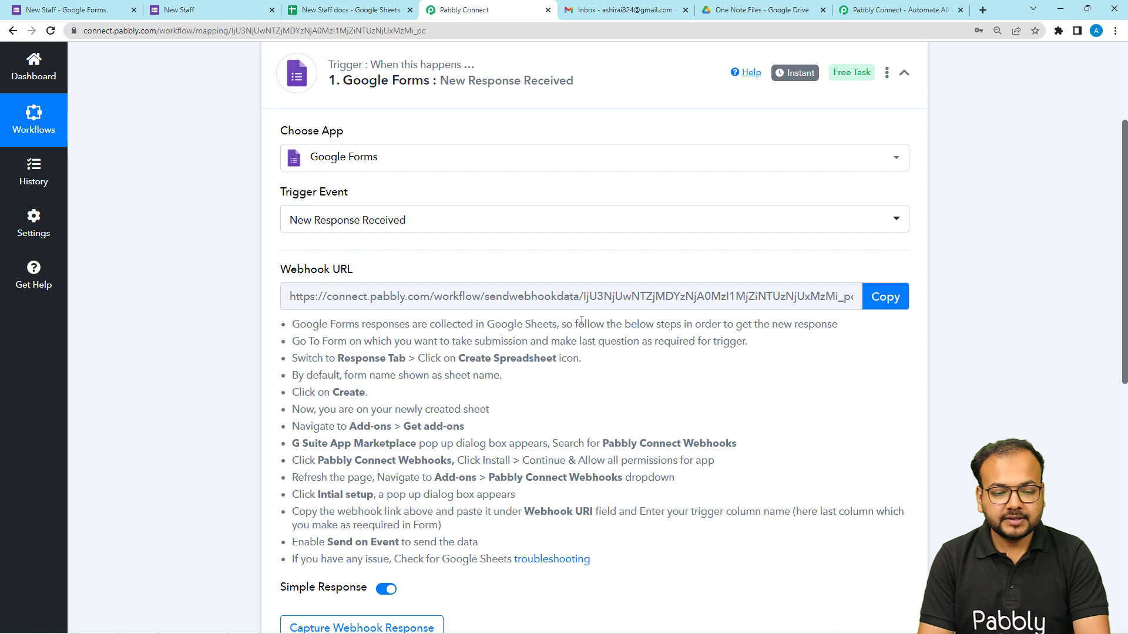
Step: Read the trigger's webhook setup instructions for collecting Google Forms responses
drag(292, 324, 545, 577)
click(181, 342)
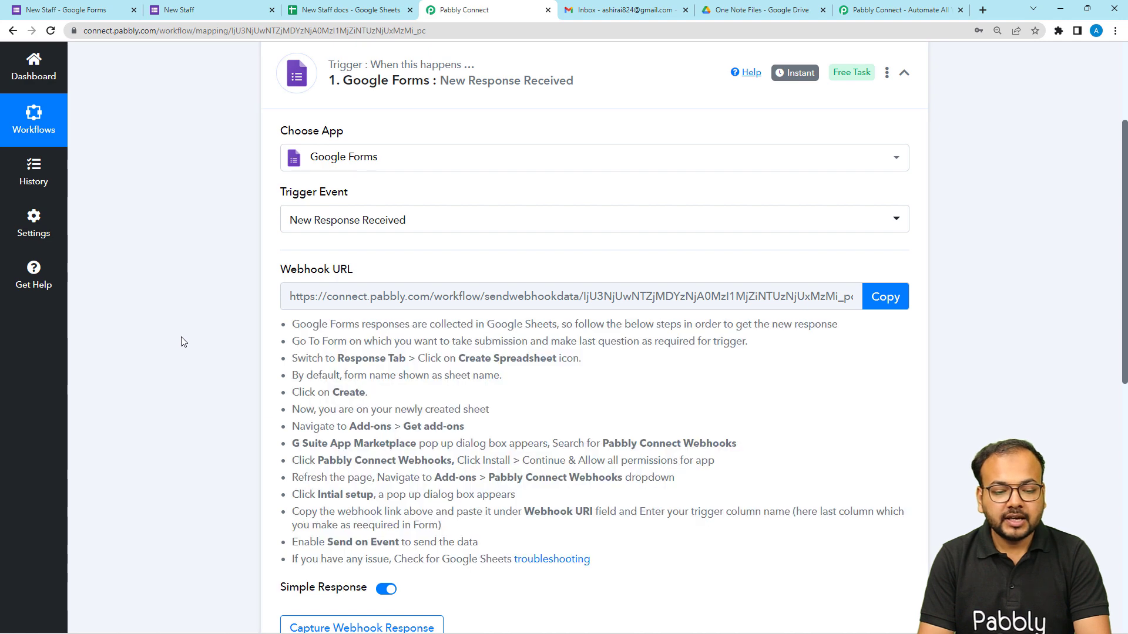
scroll(181, 341, down, 2)
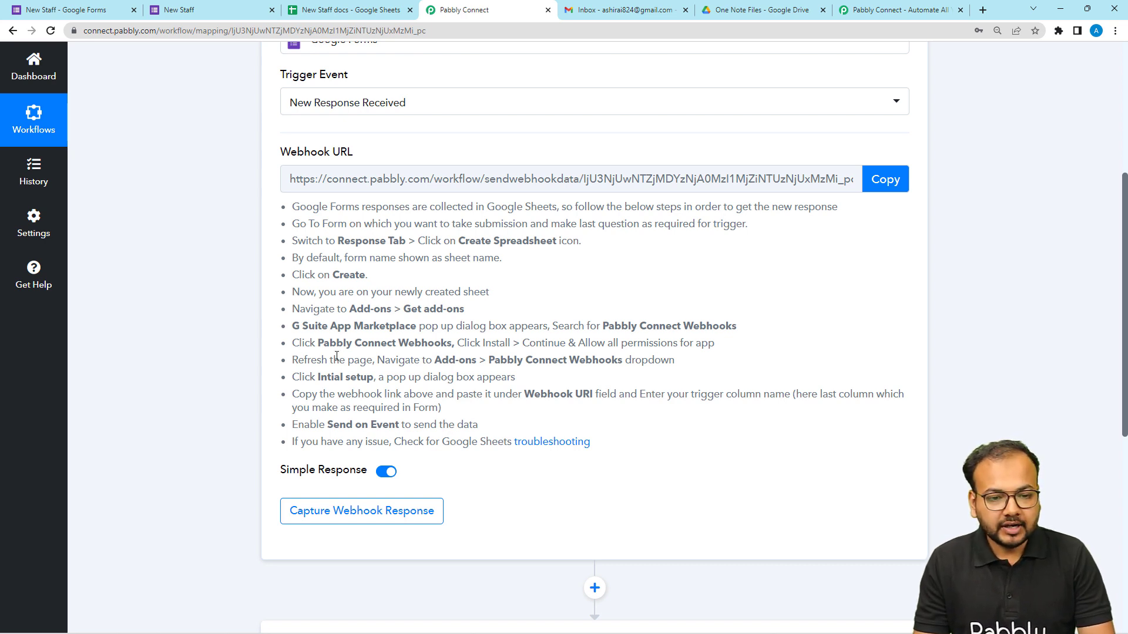
Step: Switch to the New Staff form in Google Forms, preview it and review its questions through Role
click(119, 5)
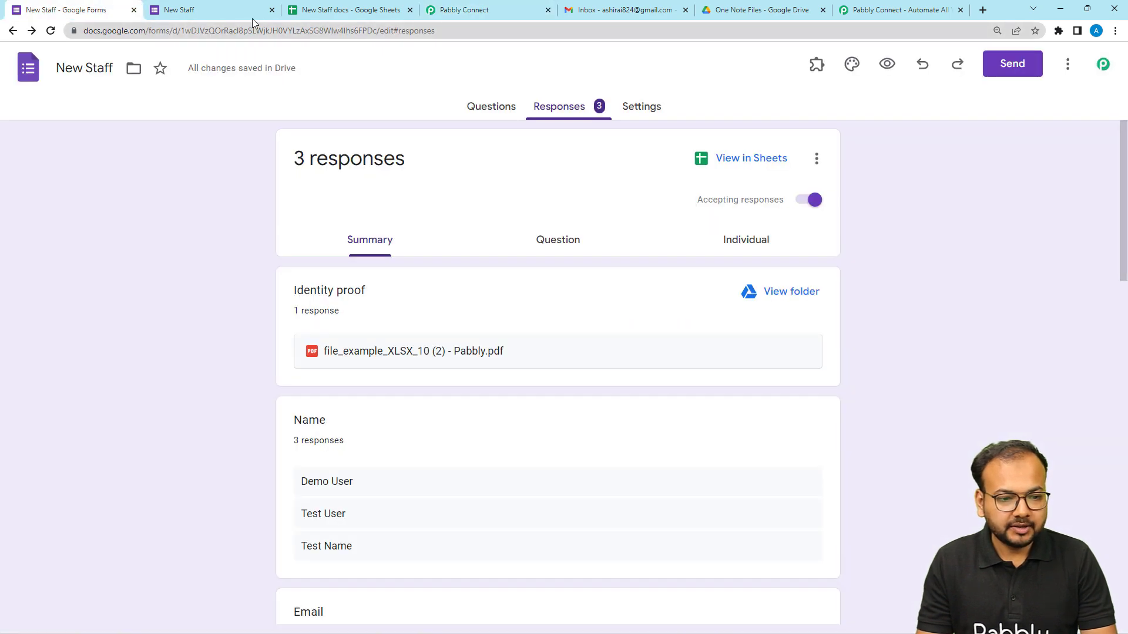
click(887, 63)
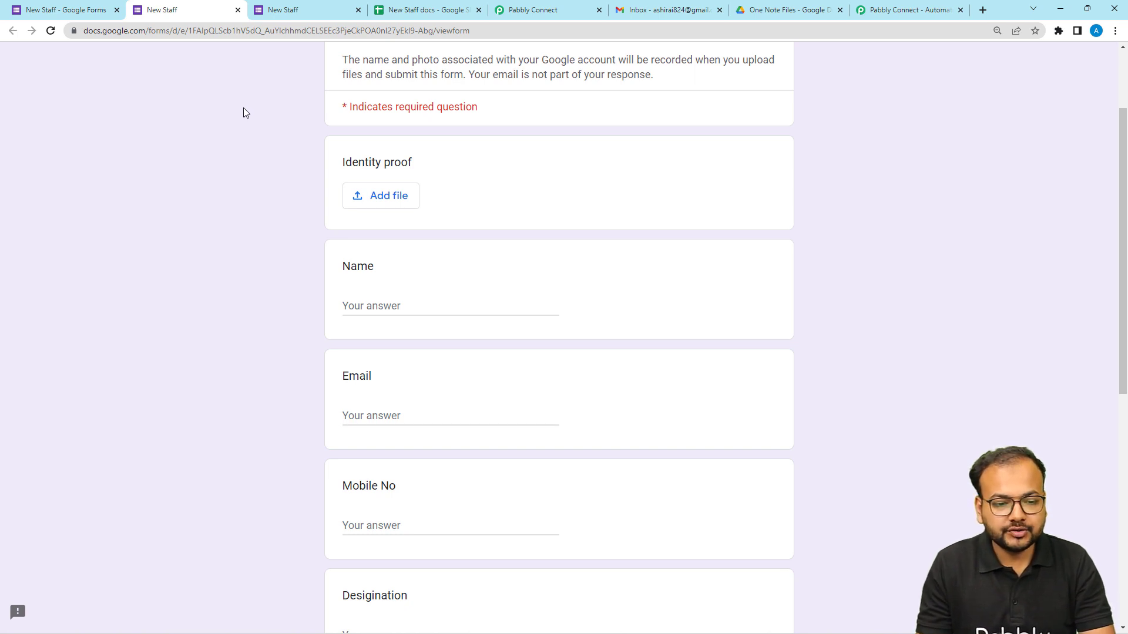
scroll(372, 243, down, 4)
scroll(373, 243, down, 2)
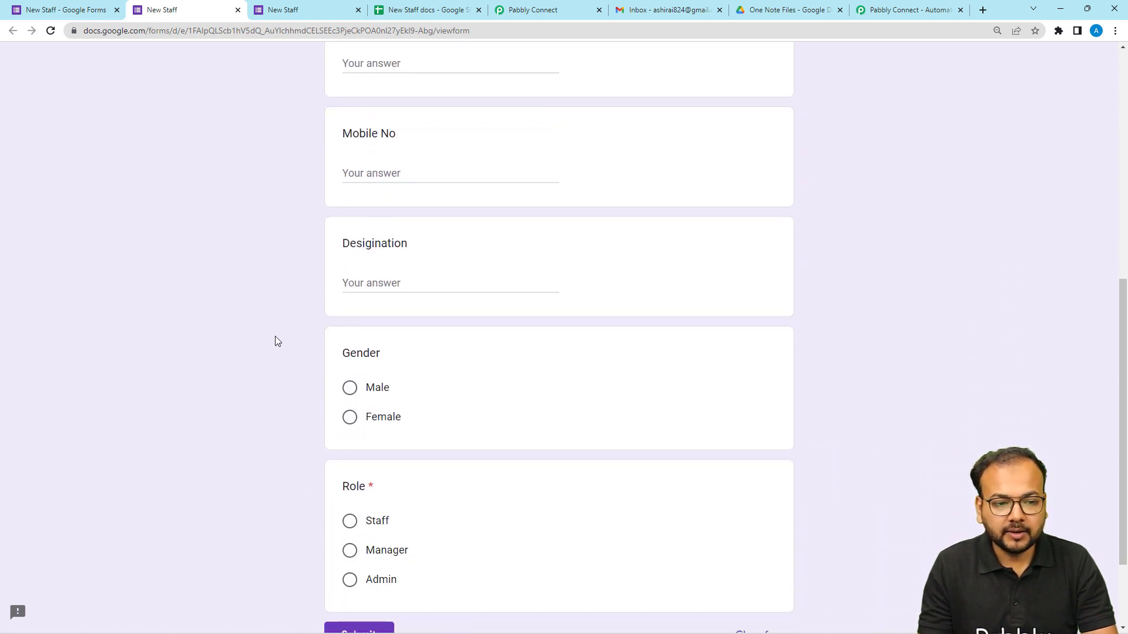
Step: Switch to the New Staff docs spreadsheet and look up the Pabbly Connect Webhooks add-on in the Google Workspace Marketplace
click(426, 11)
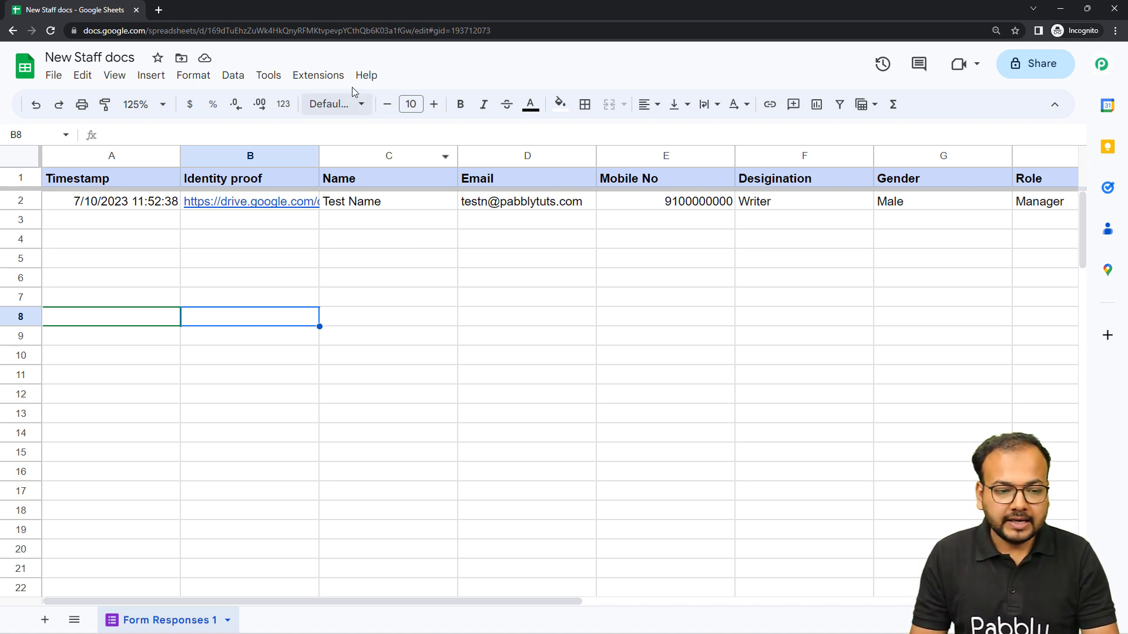
click(304, 74)
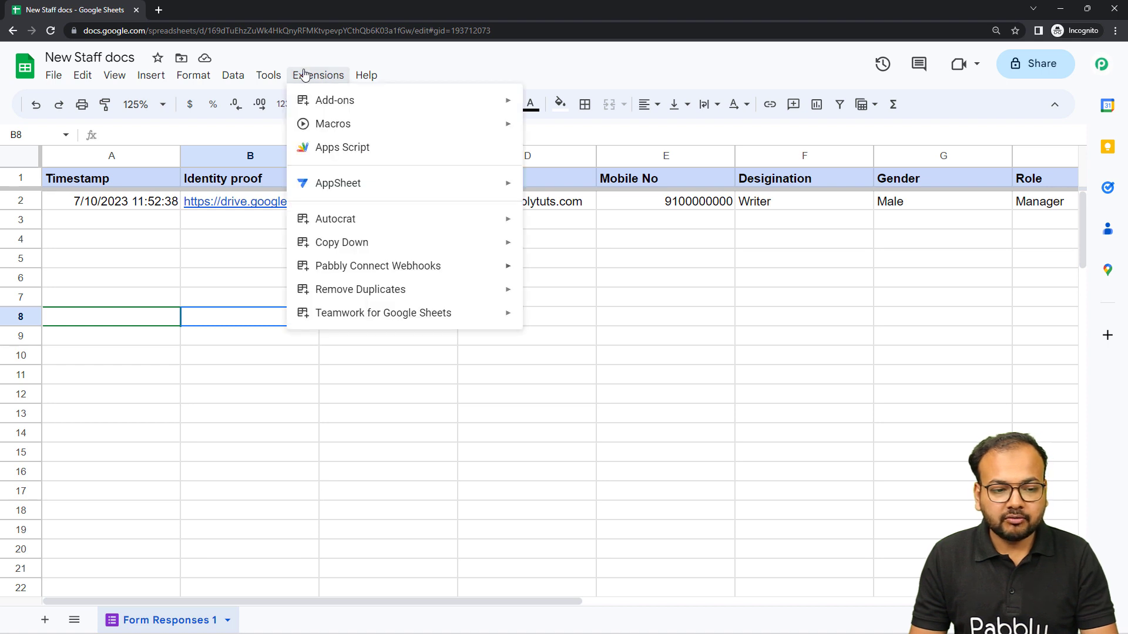
mouse_move(321, 103)
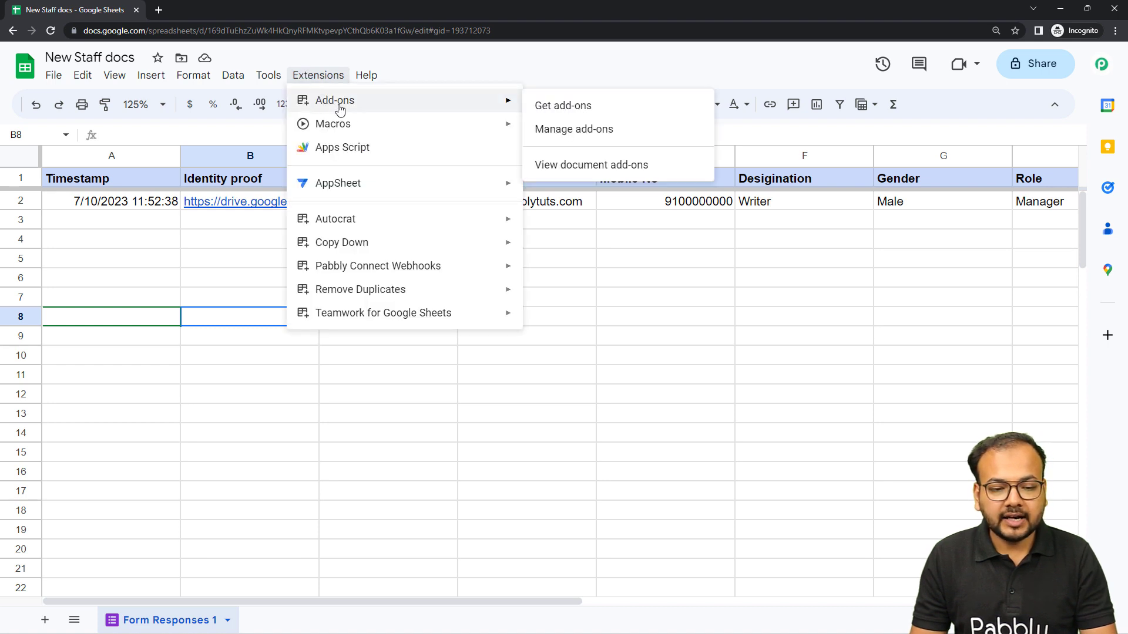
click(551, 106)
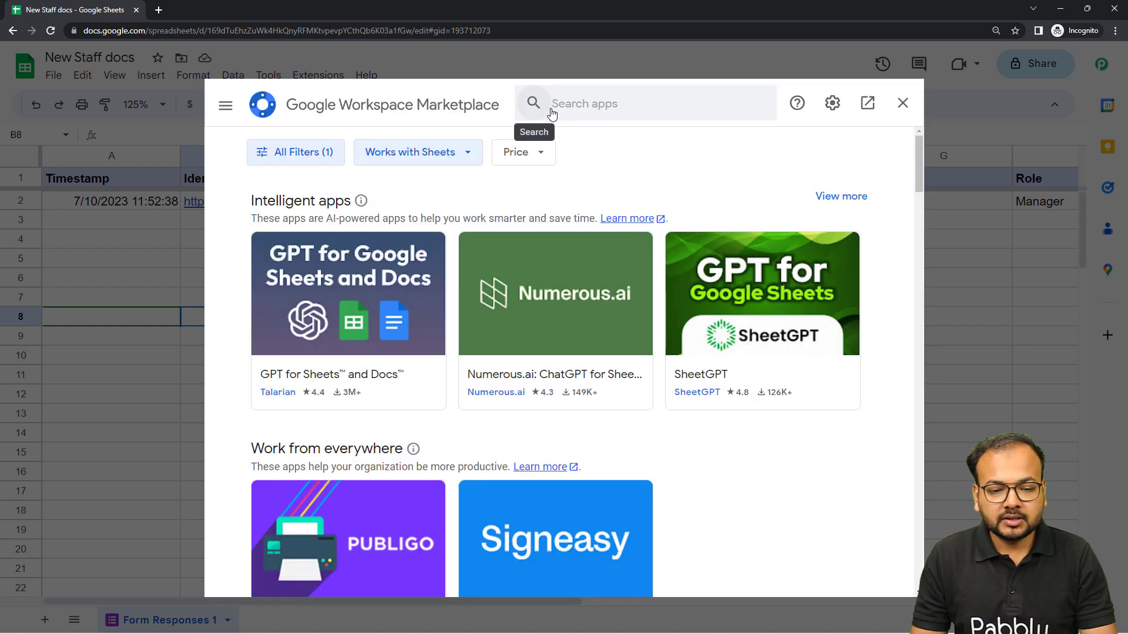
click(569, 109)
text(pabb)
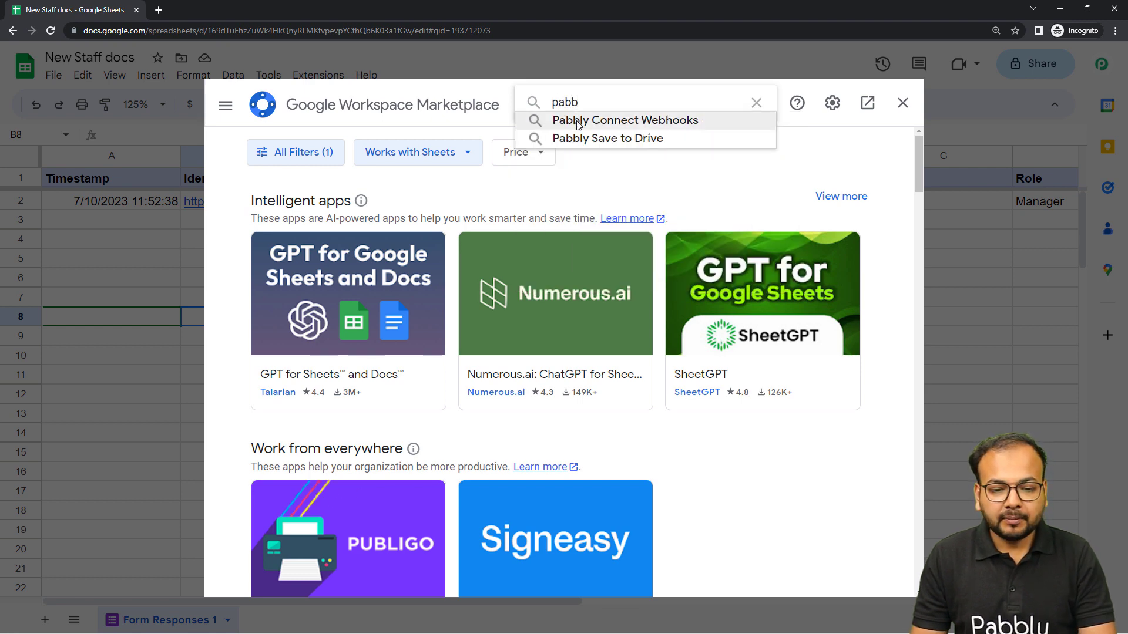
click(577, 121)
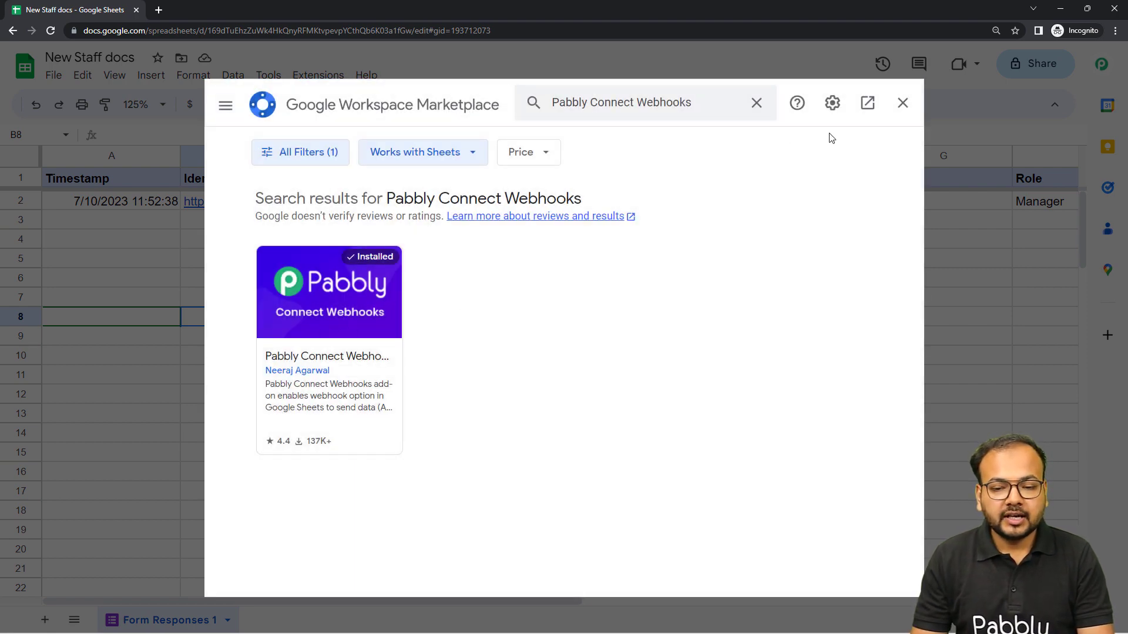
click(902, 104)
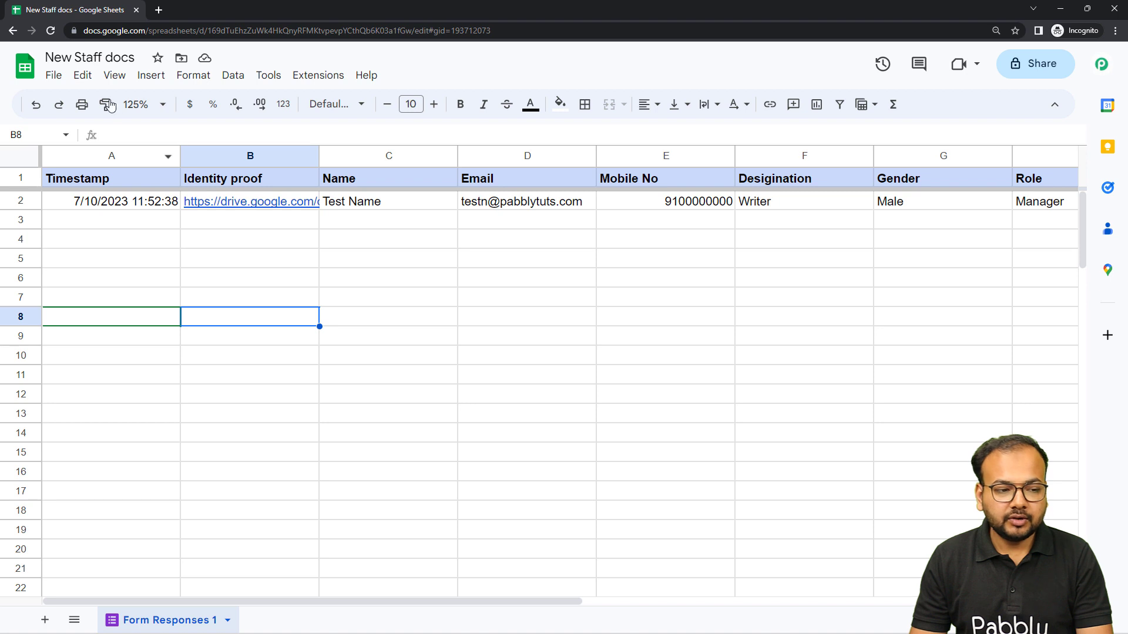
Step: Reload the spreadsheet and open the Initial Setup dialog of the Pabbly Connect Webhooks extension
click(50, 30)
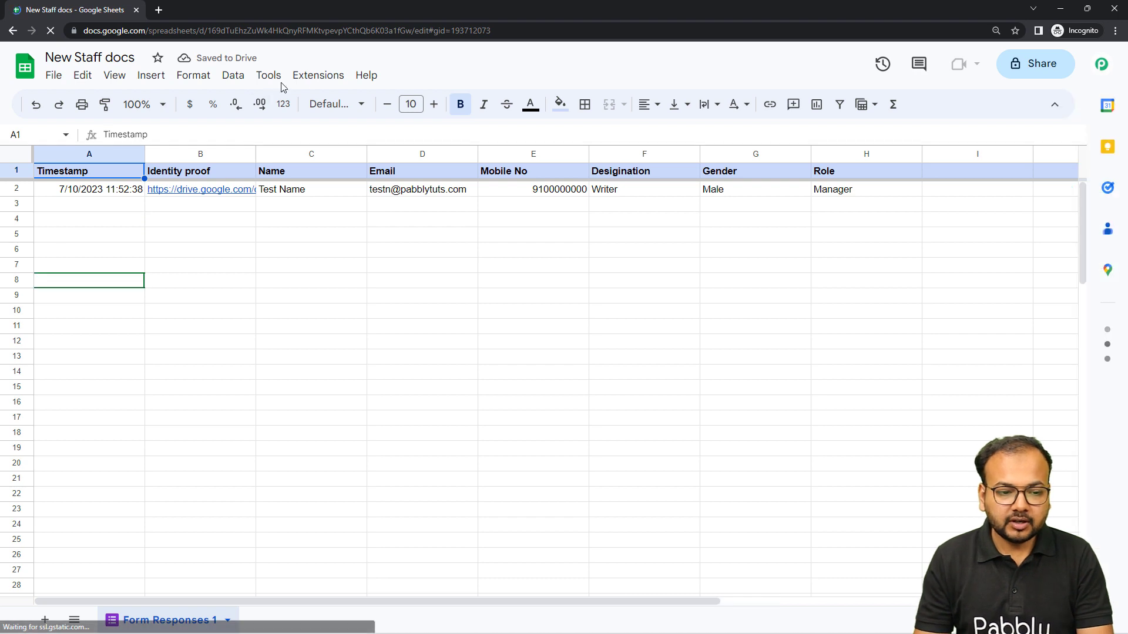
click(304, 76)
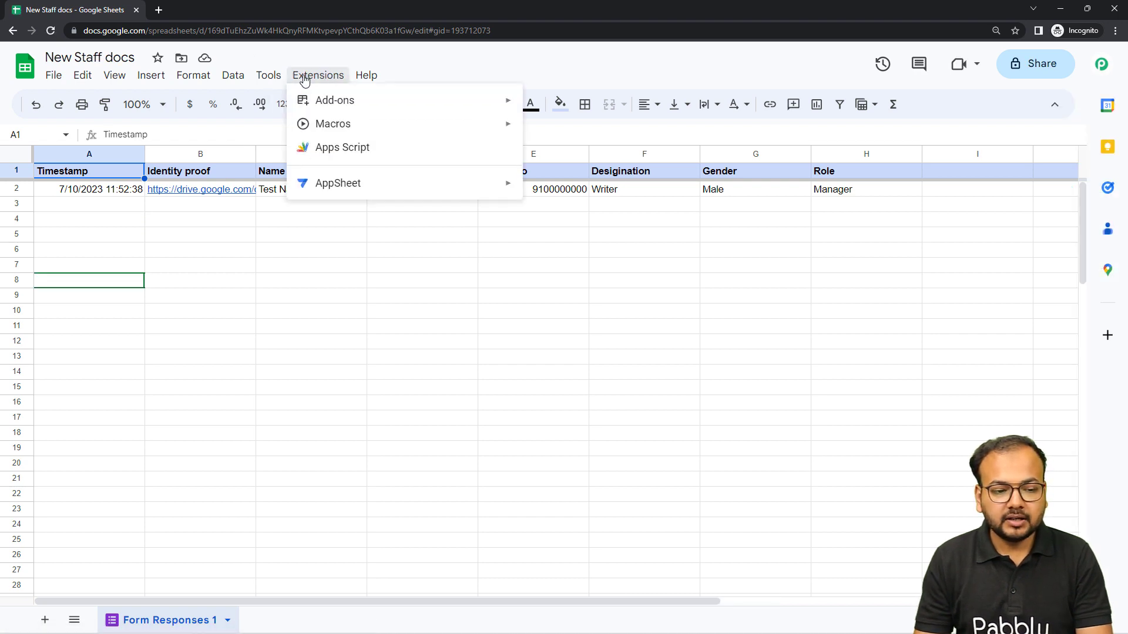
mouse_move(379, 271)
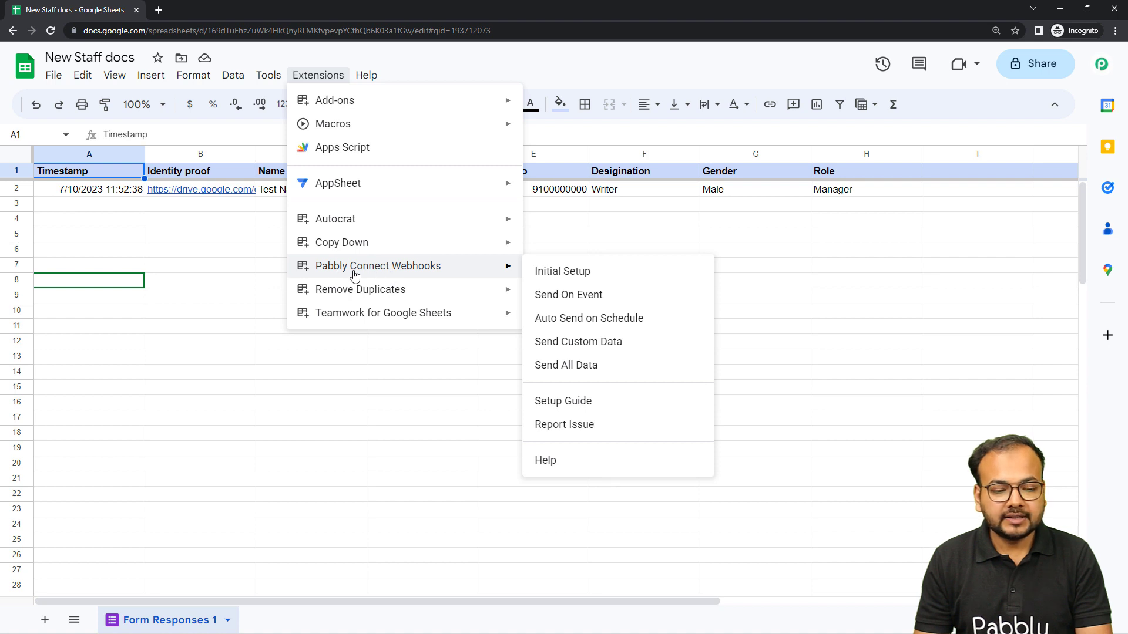
click(593, 275)
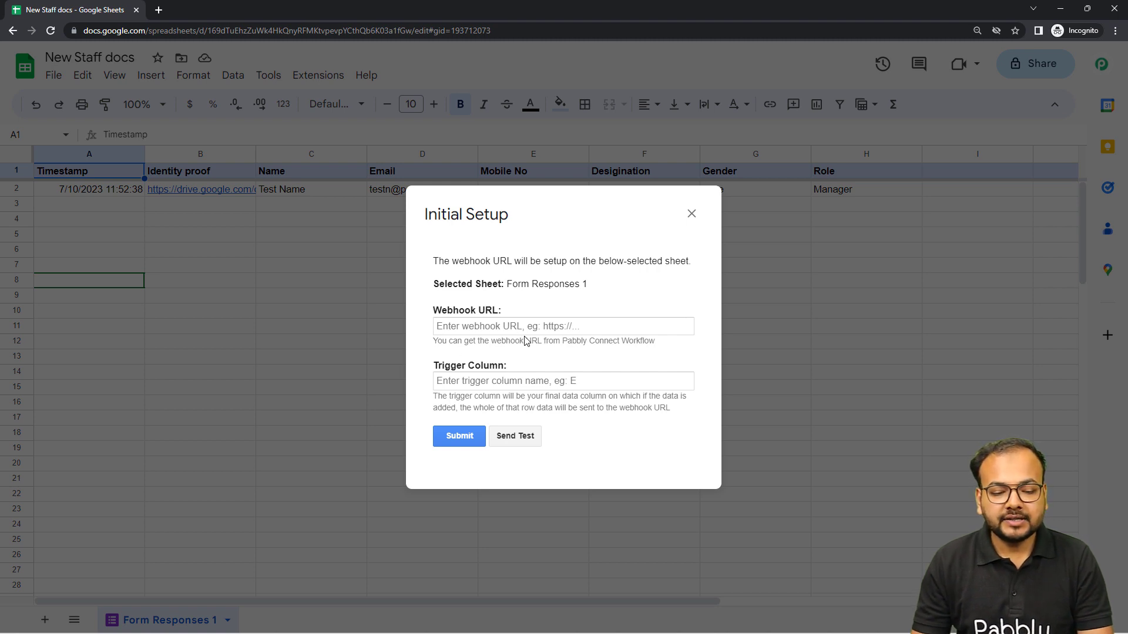
Step: Examine the Webhook URL and Trigger Column hints, moving the Initial Setup dialog aside to check the sheet's final data column
drag(544, 343, 646, 358)
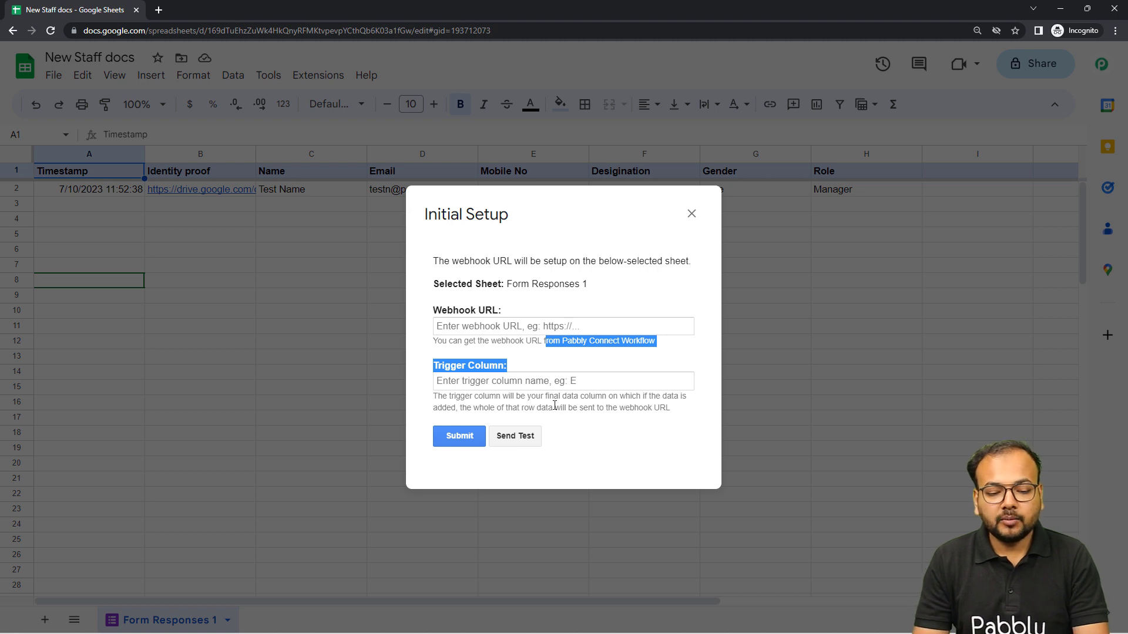
drag(545, 397, 621, 408)
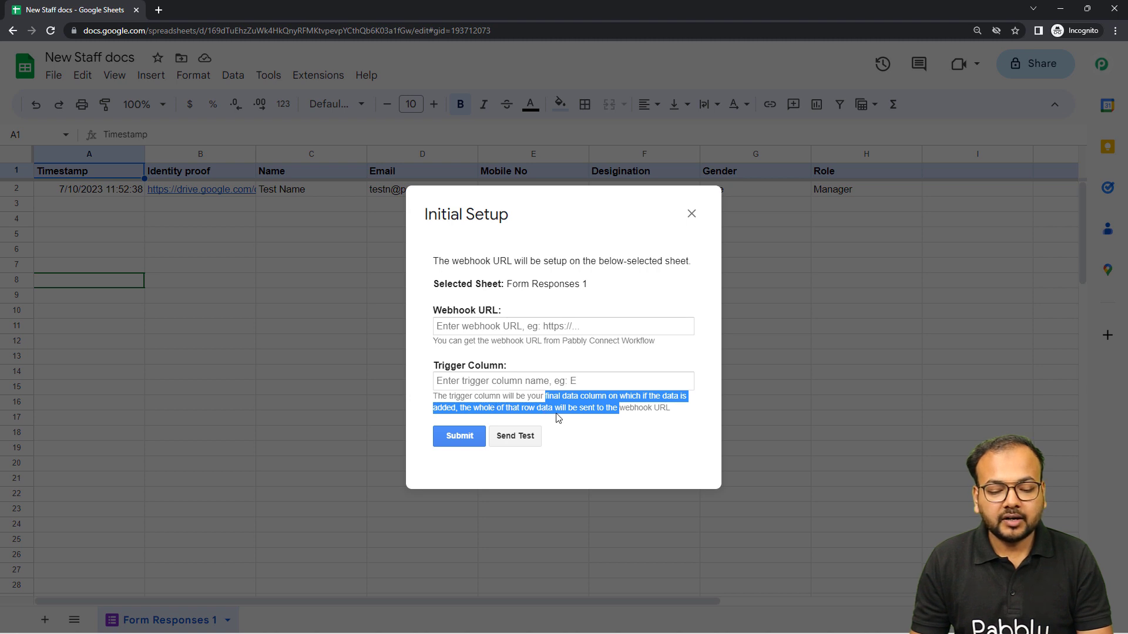
drag(625, 417, 665, 420)
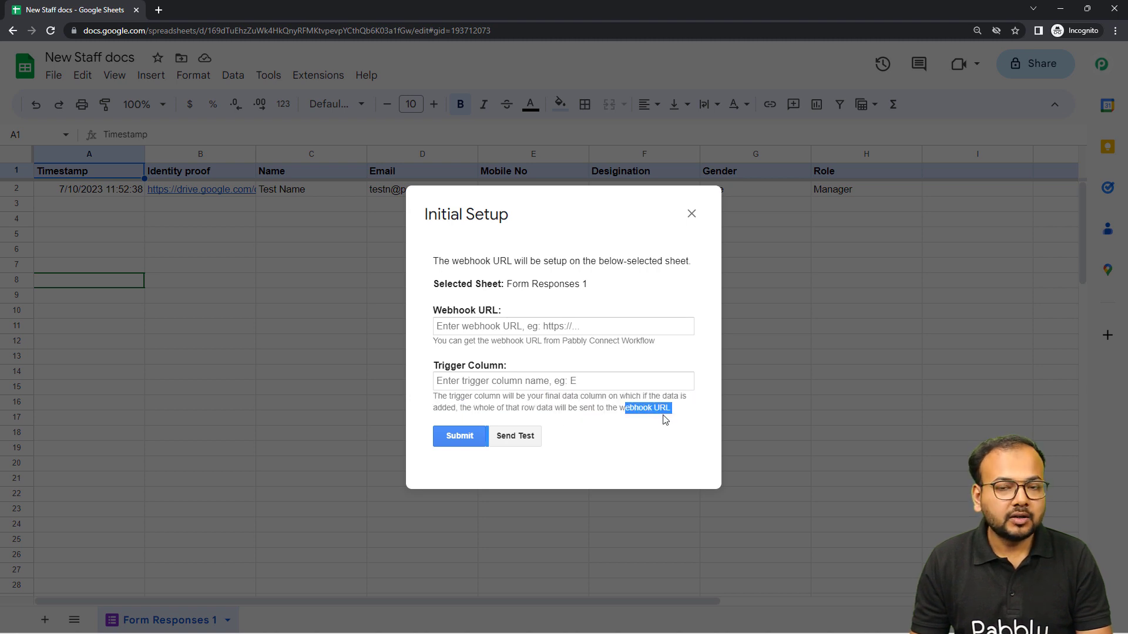
drag(639, 214, 566, 323)
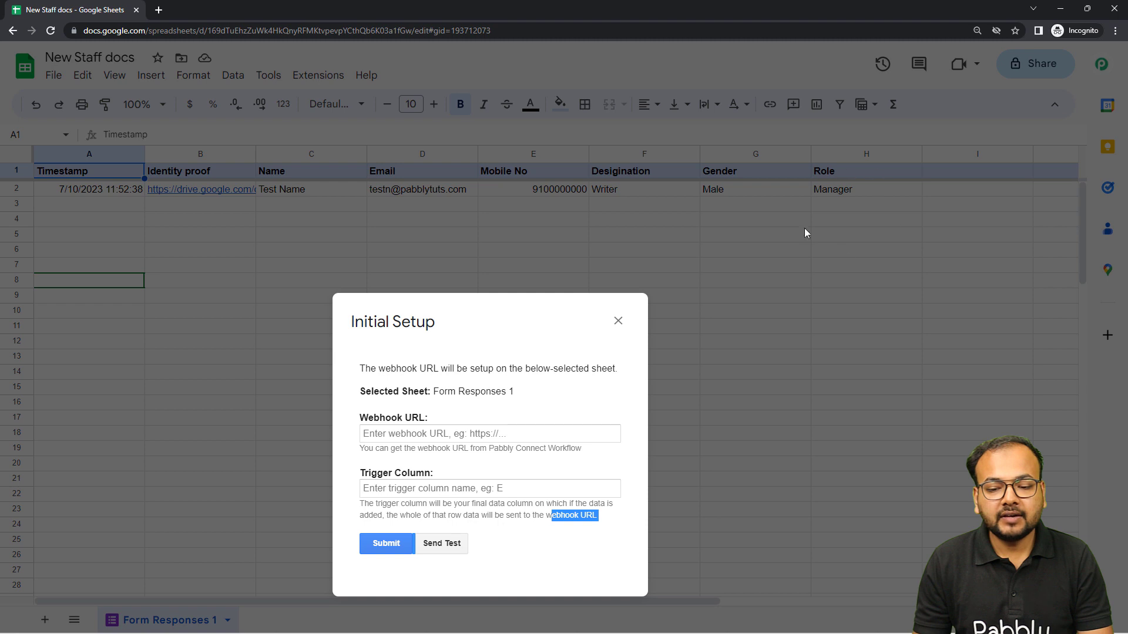
drag(479, 368, 491, 297)
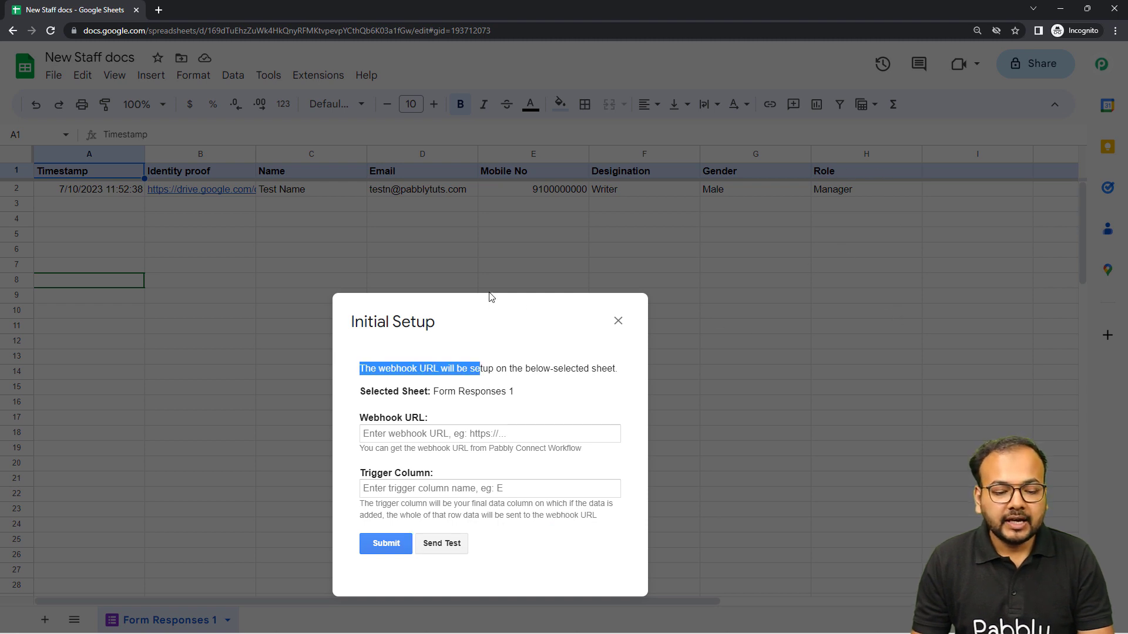
drag(480, 335, 485, 285)
click(509, 364)
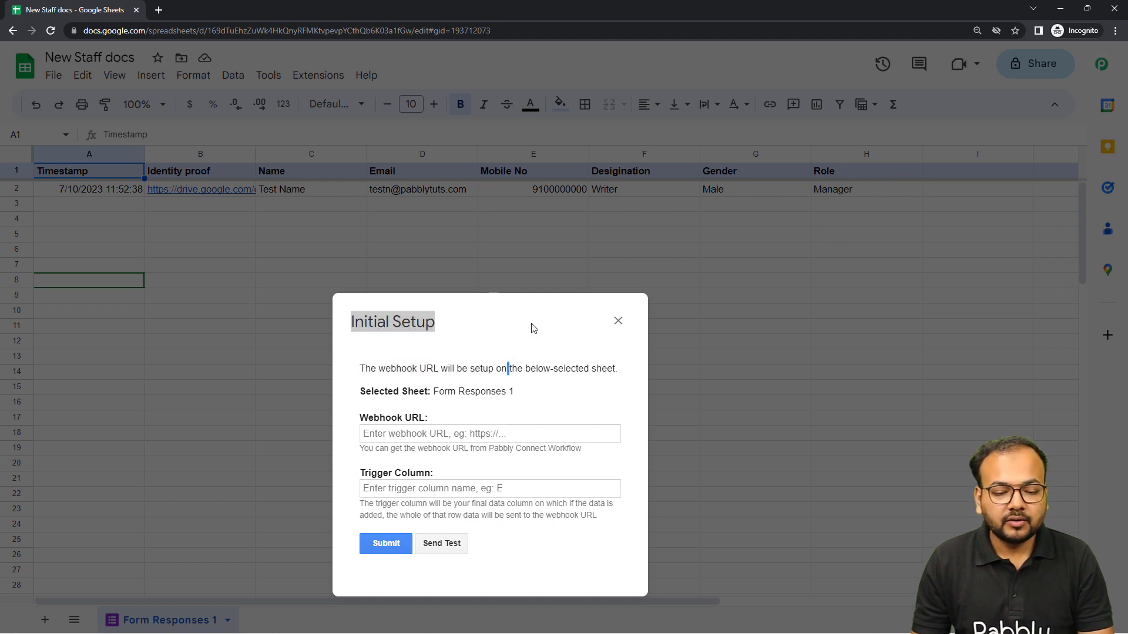
drag(535, 318, 555, 203)
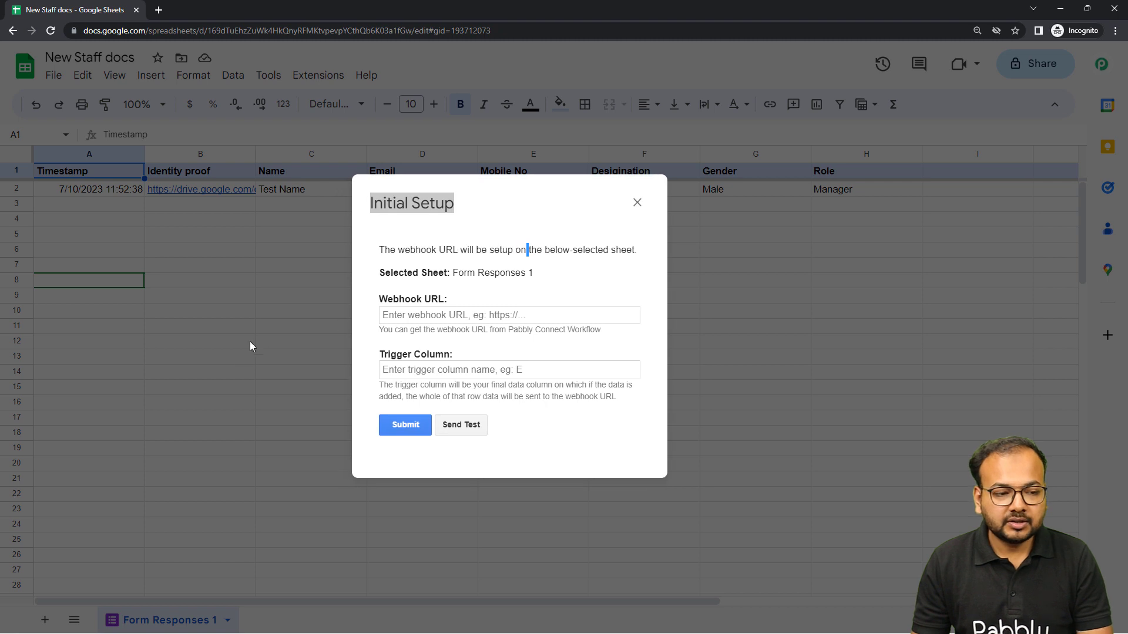
Step: Set the trigger column to H for the Form Responses 1 sheet in the Initial Setup dialog
click(412, 375)
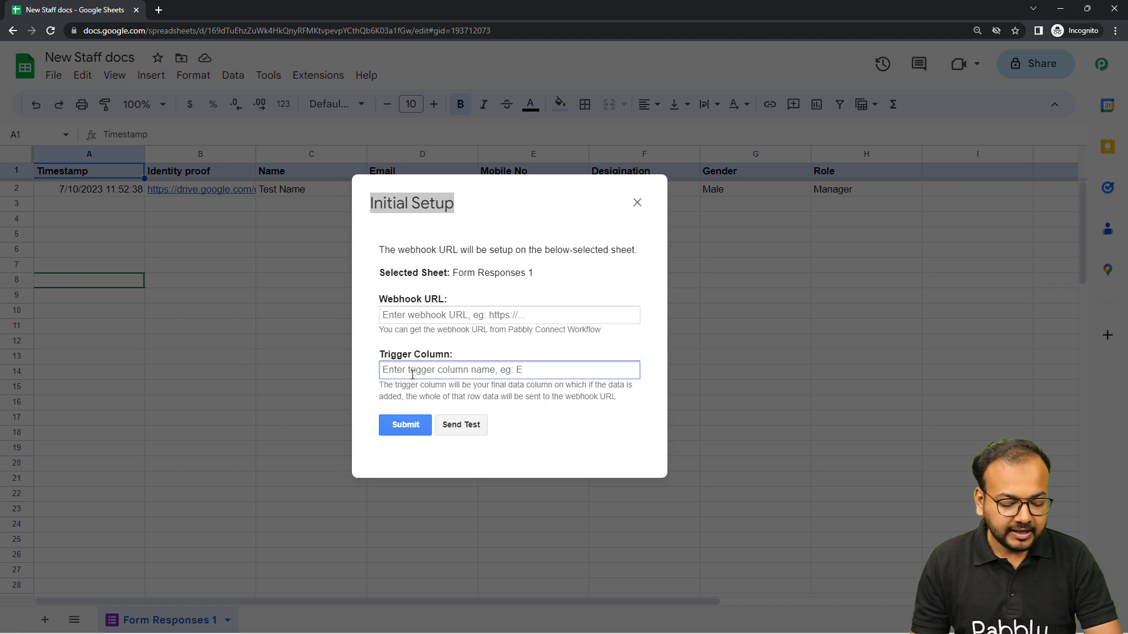
text(H)
click(435, 387)
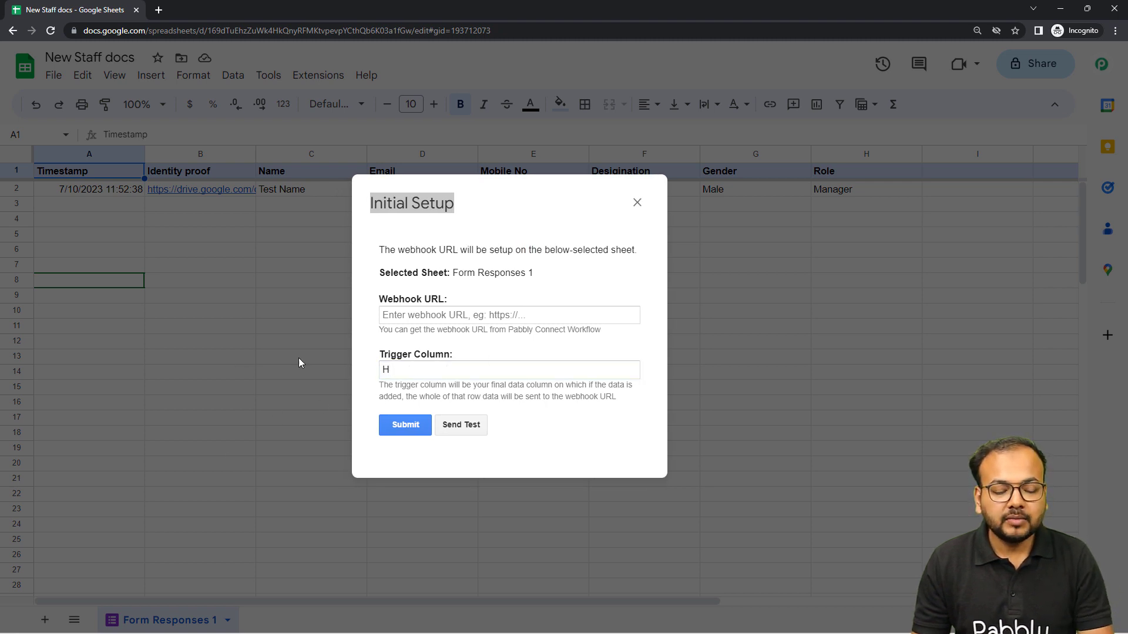
Step: Switch to Pabbly Connect, copy the Google Forms trigger's Webhook URL and read the note about making a test submission
mouse_move(200, 620)
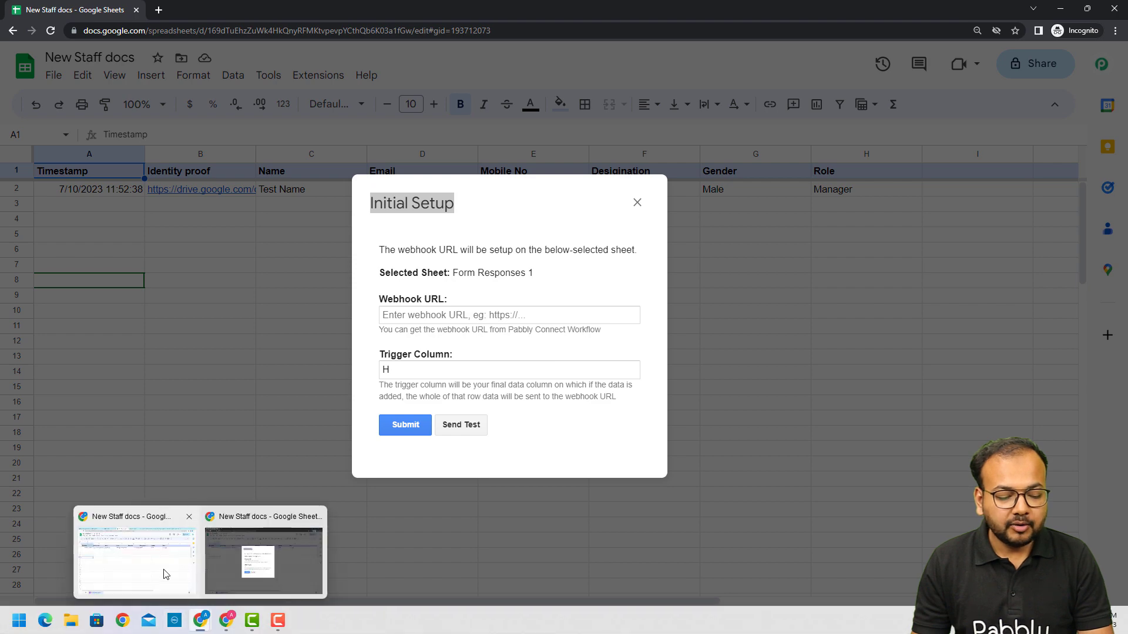
click(164, 573)
click(532, 10)
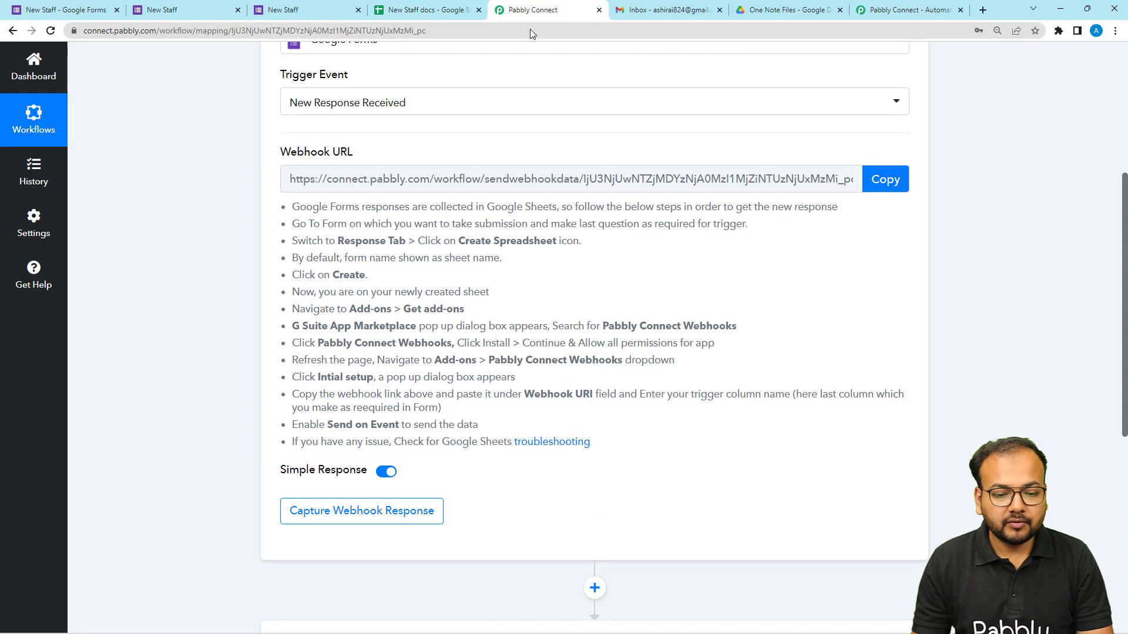
click(871, 177)
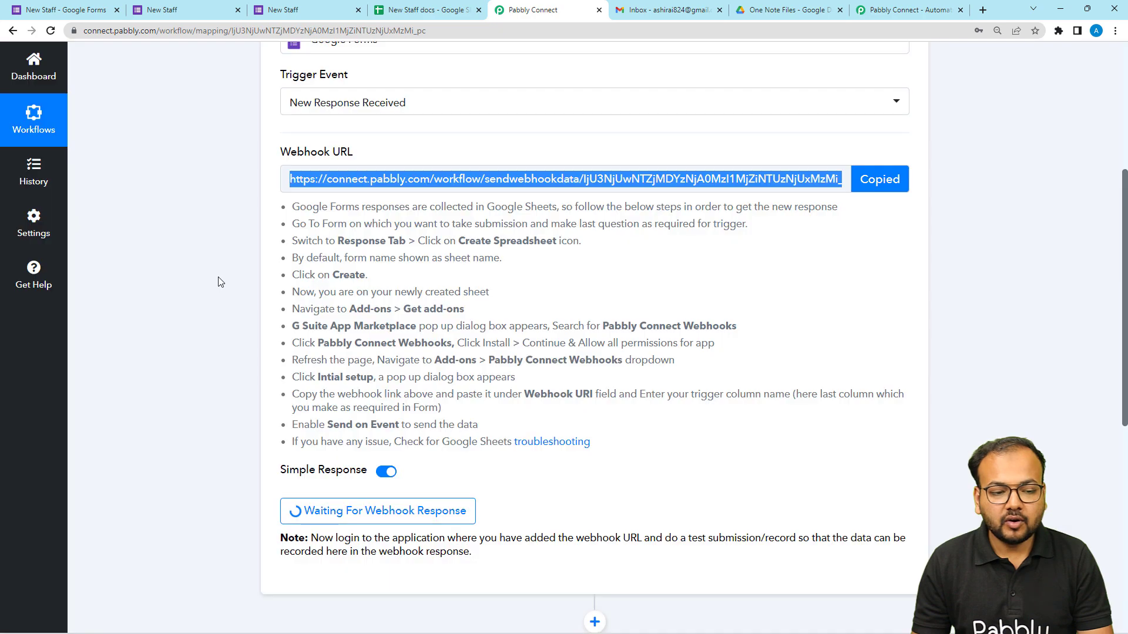
scroll(231, 321, down, 2)
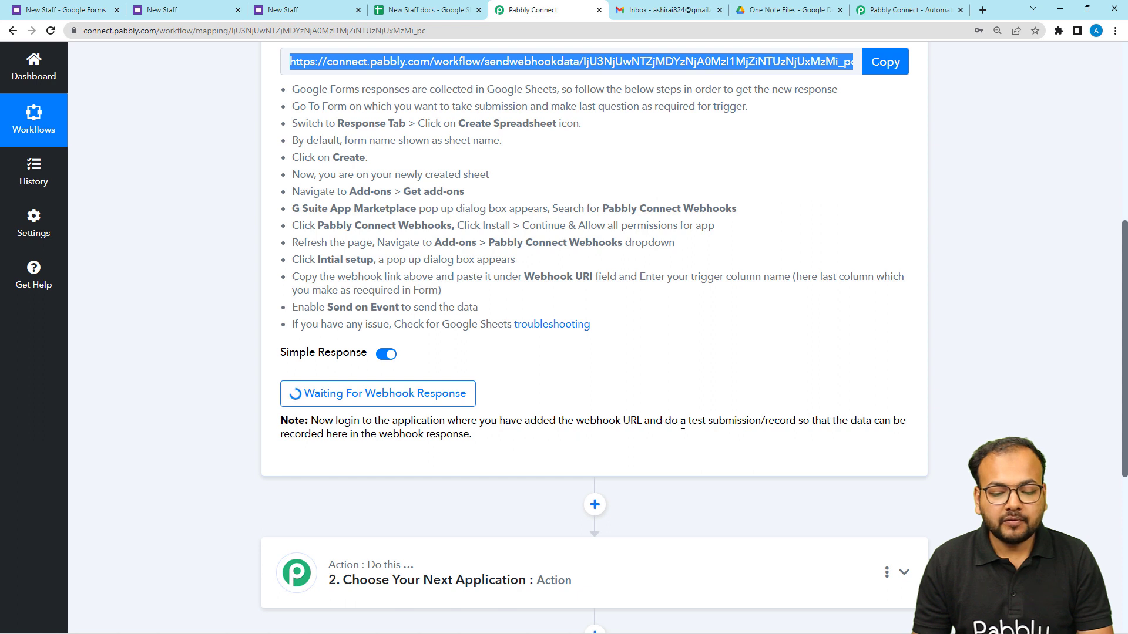
drag(686, 421, 754, 435)
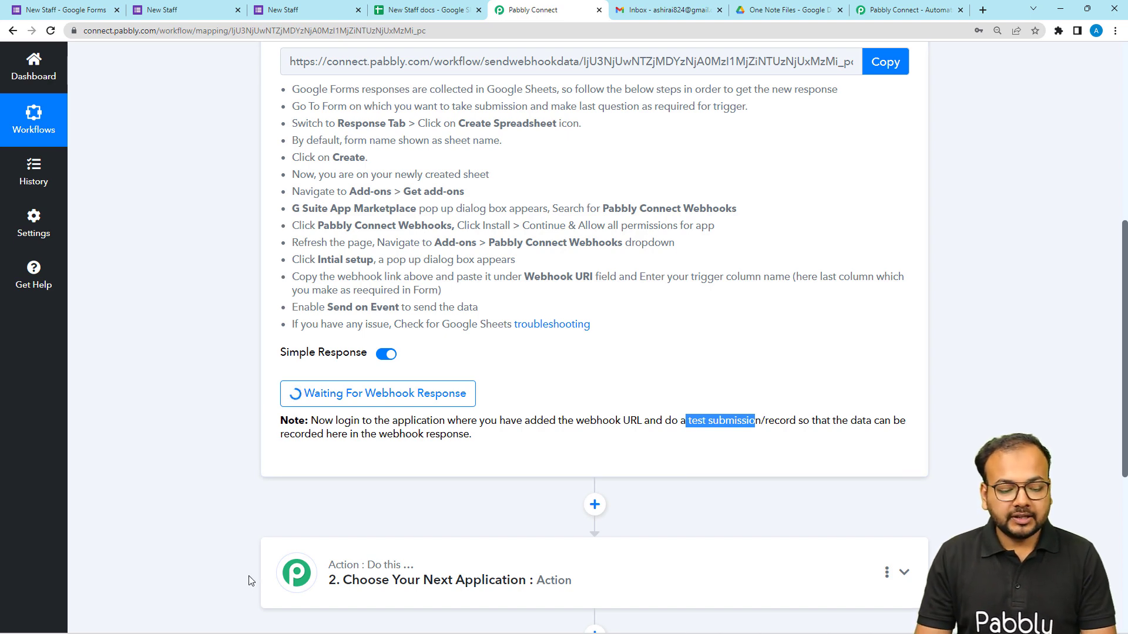
Step: Return to the New Staff docs spreadsheet and paste the copied URL as the Webhook URL in the Initial Setup dialog
mouse_move(184, 624)
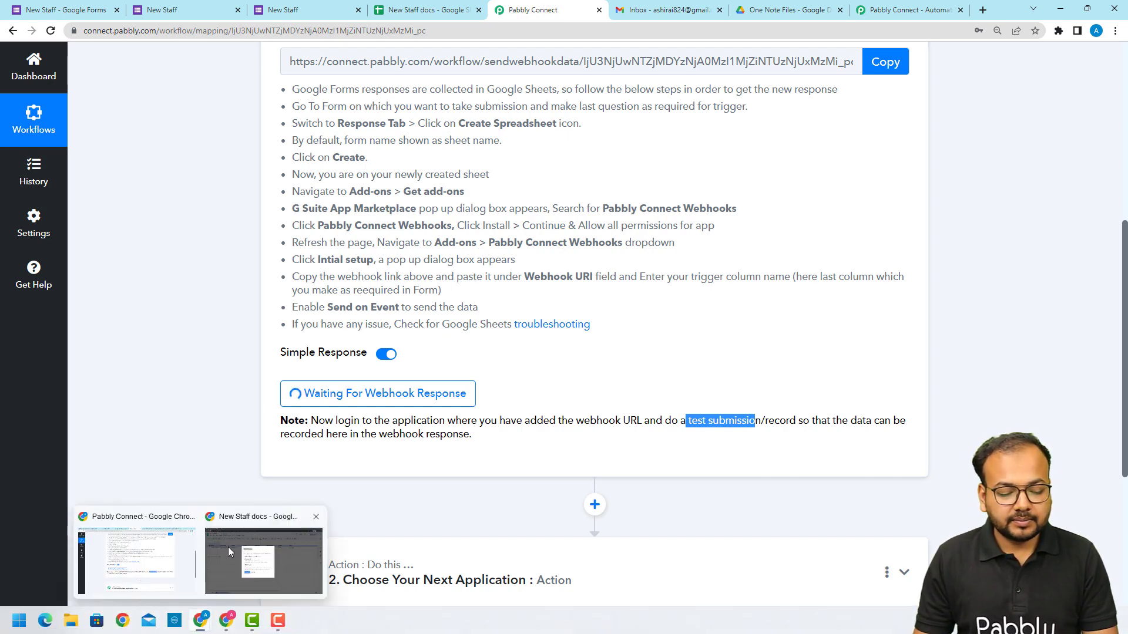
click(227, 547)
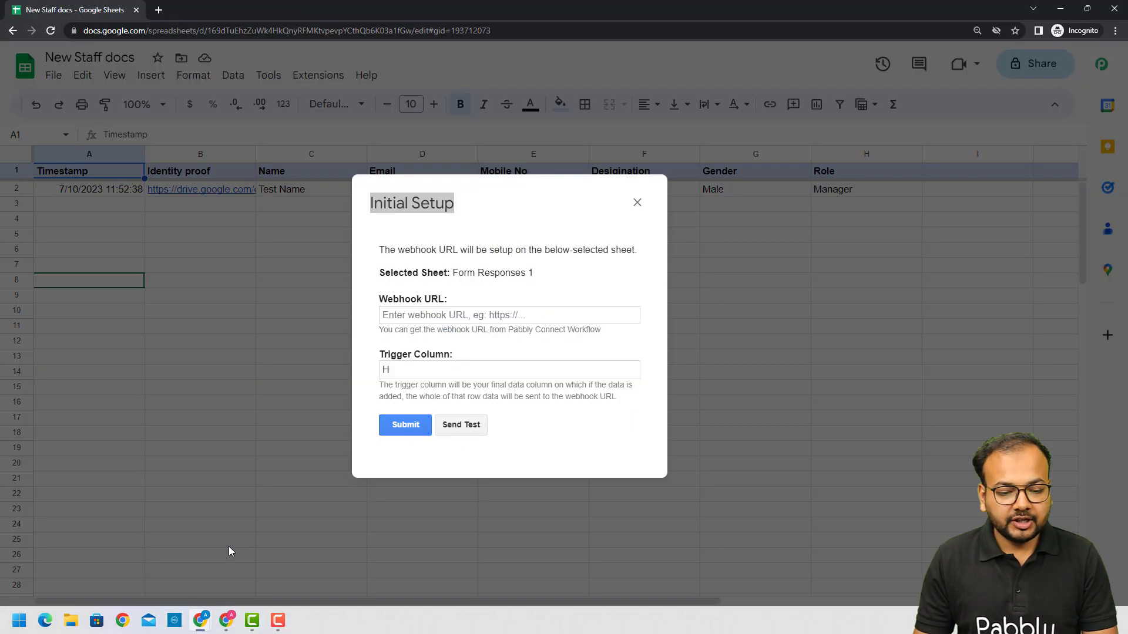
right_click(409, 314)
click(444, 411)
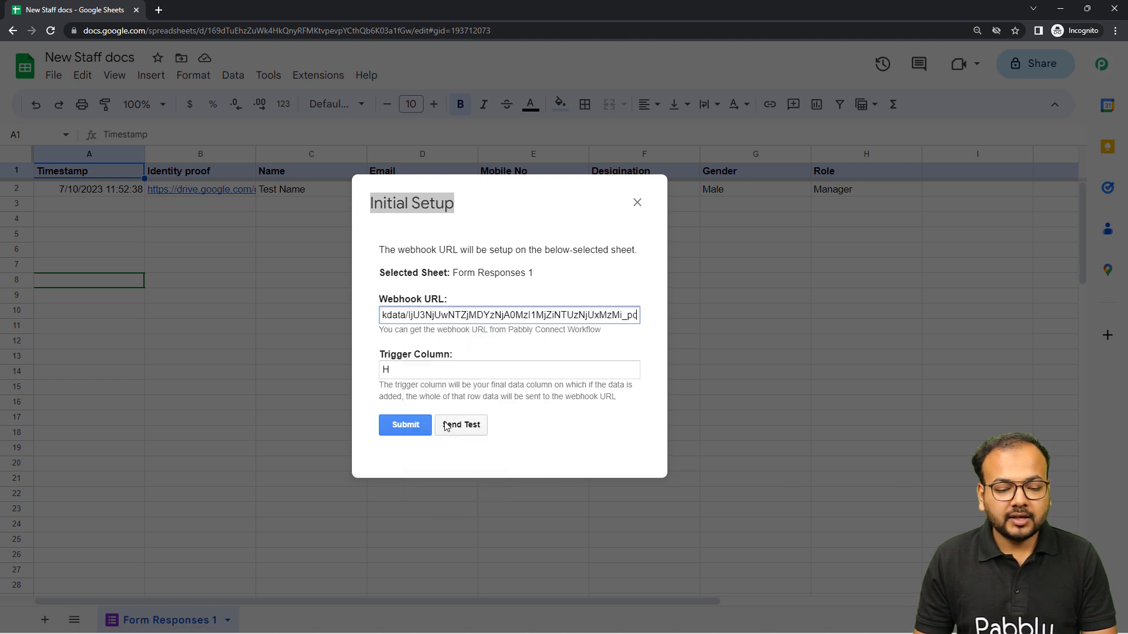
click(454, 343)
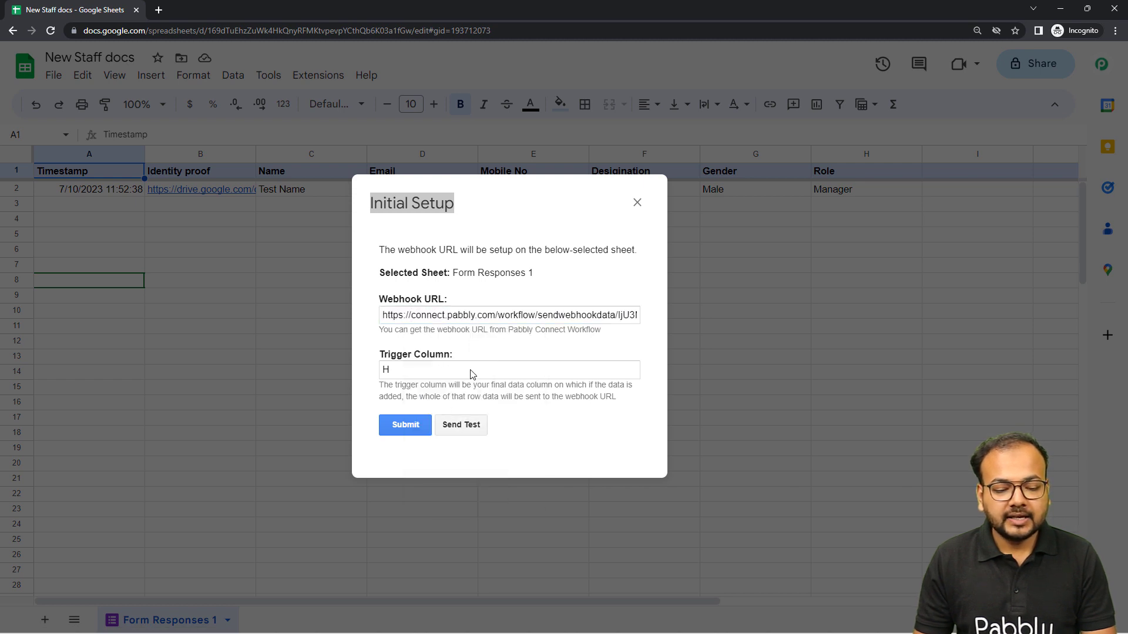
Step: Send the sheet's test data to the webhook and submit the initial setup, closing the dialog
click(463, 426)
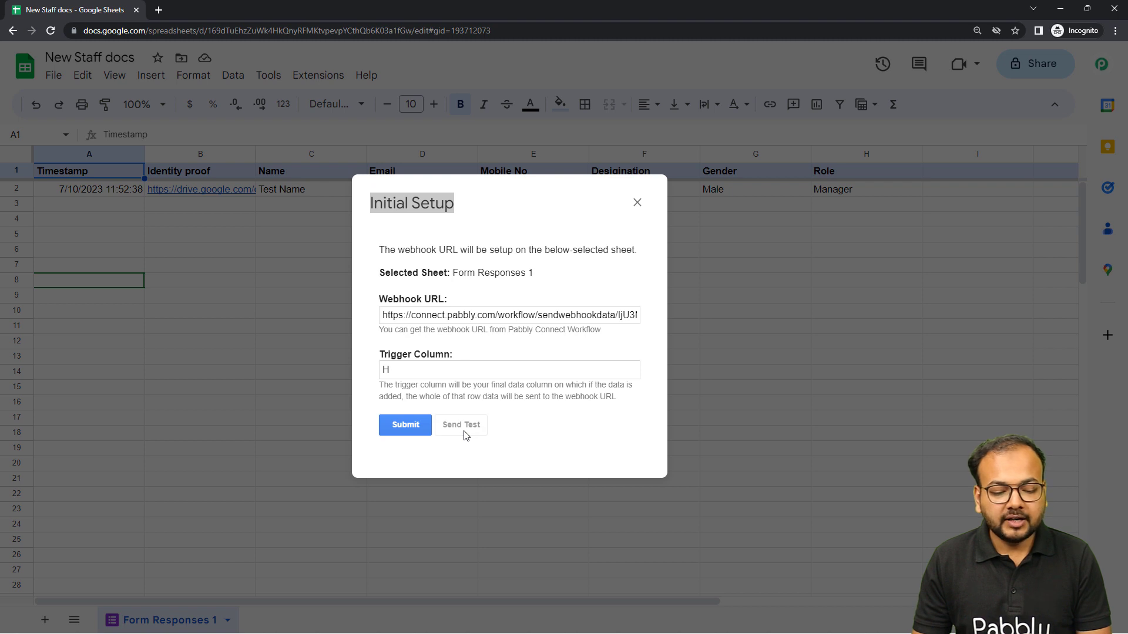
scroll(464, 435, down, 1)
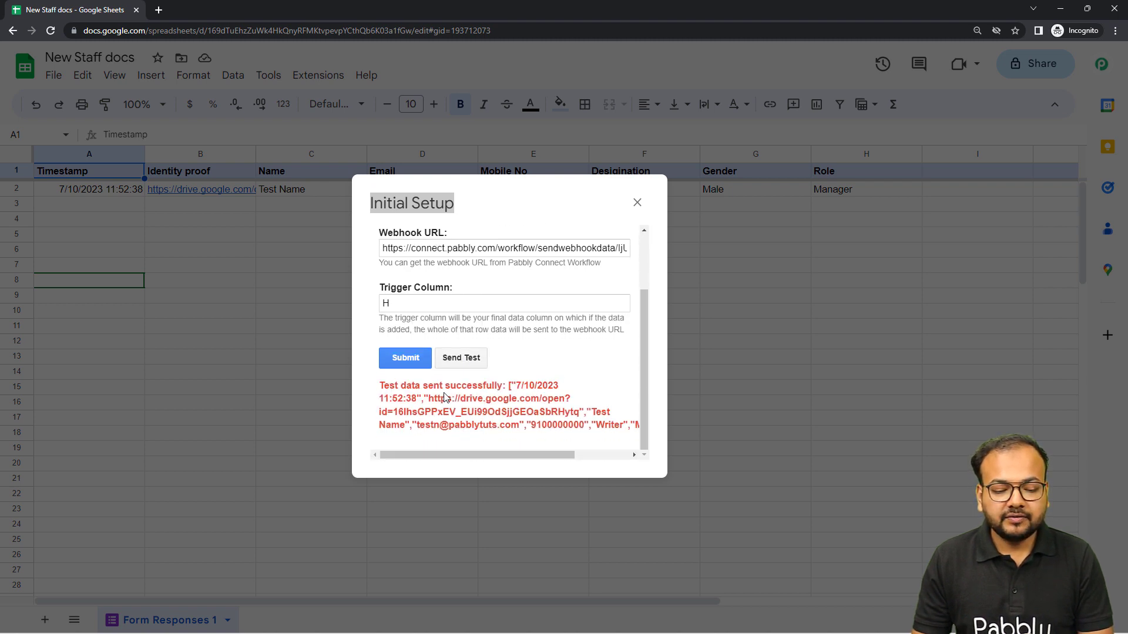
click(394, 358)
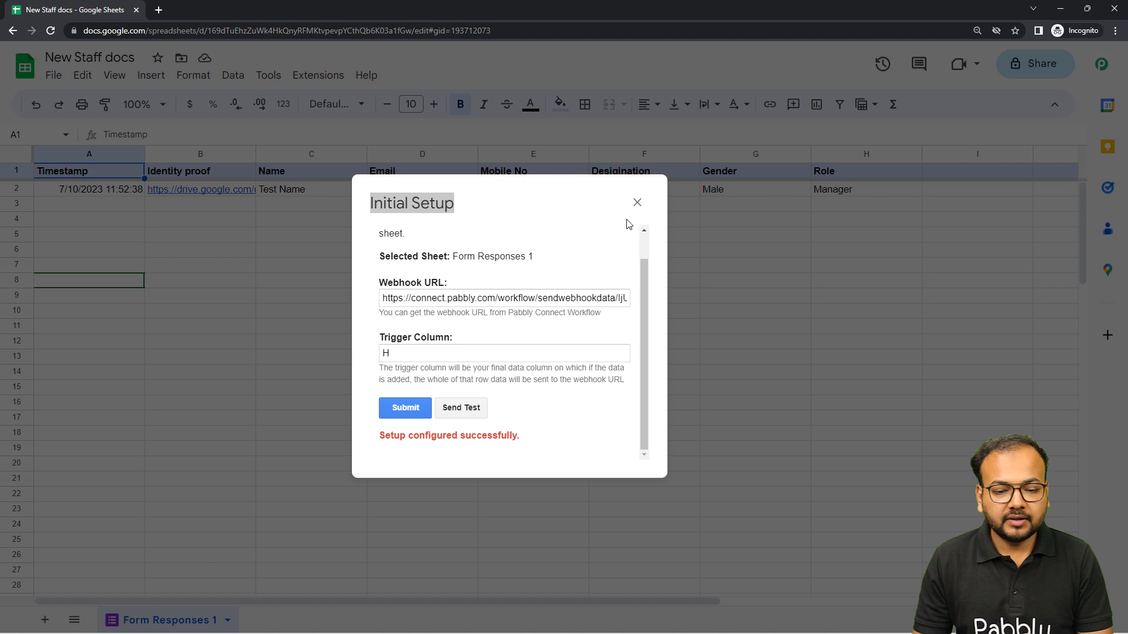
click(636, 204)
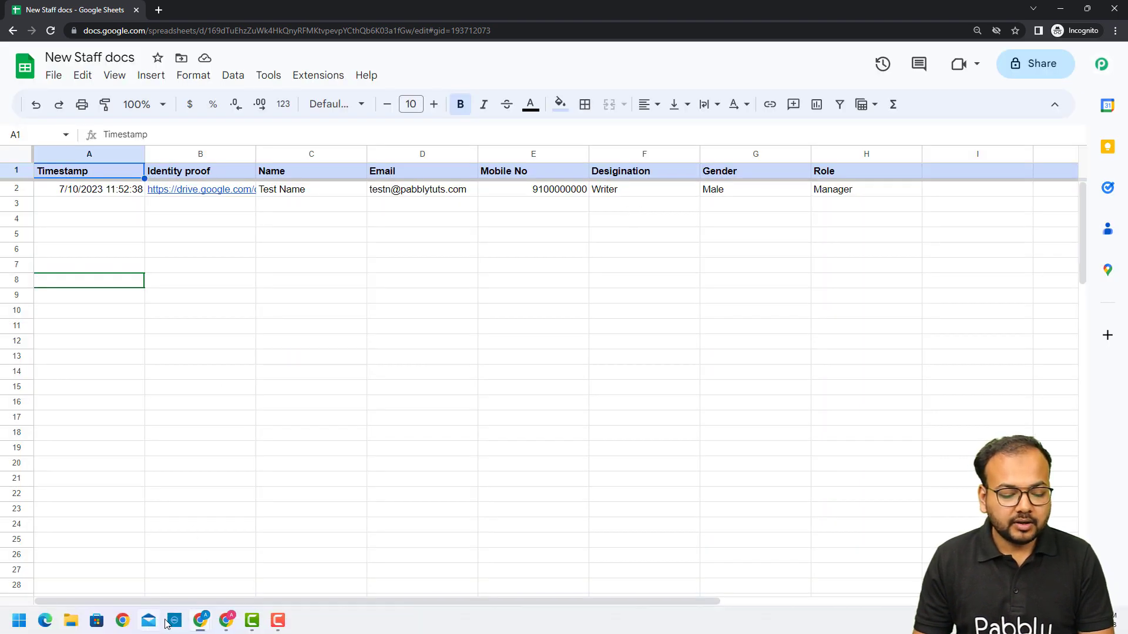
Step: Review the response captured in Pabbly Connect and compare its Identity Proof link with the file link in the response sheet
mouse_move(200, 621)
click(168, 538)
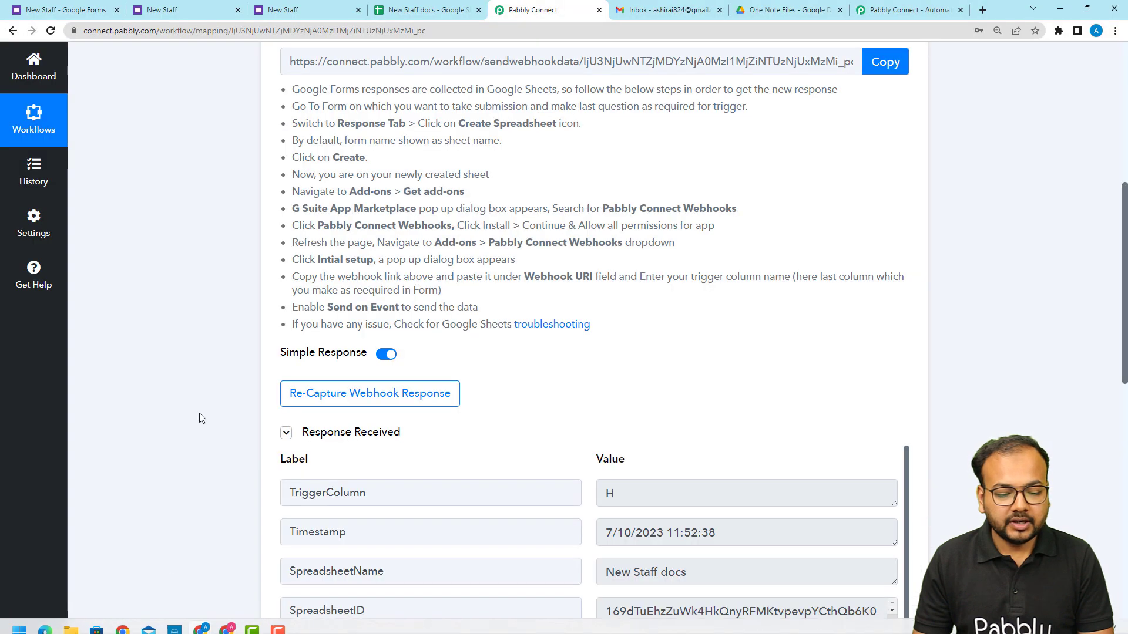
scroll(464, 364, down, 4)
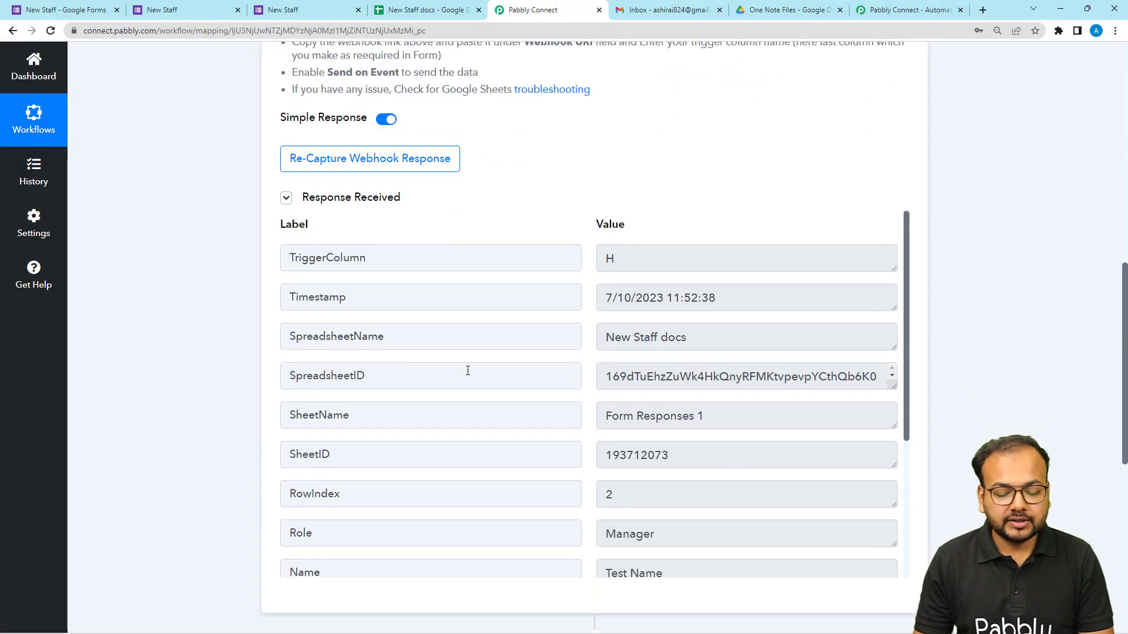
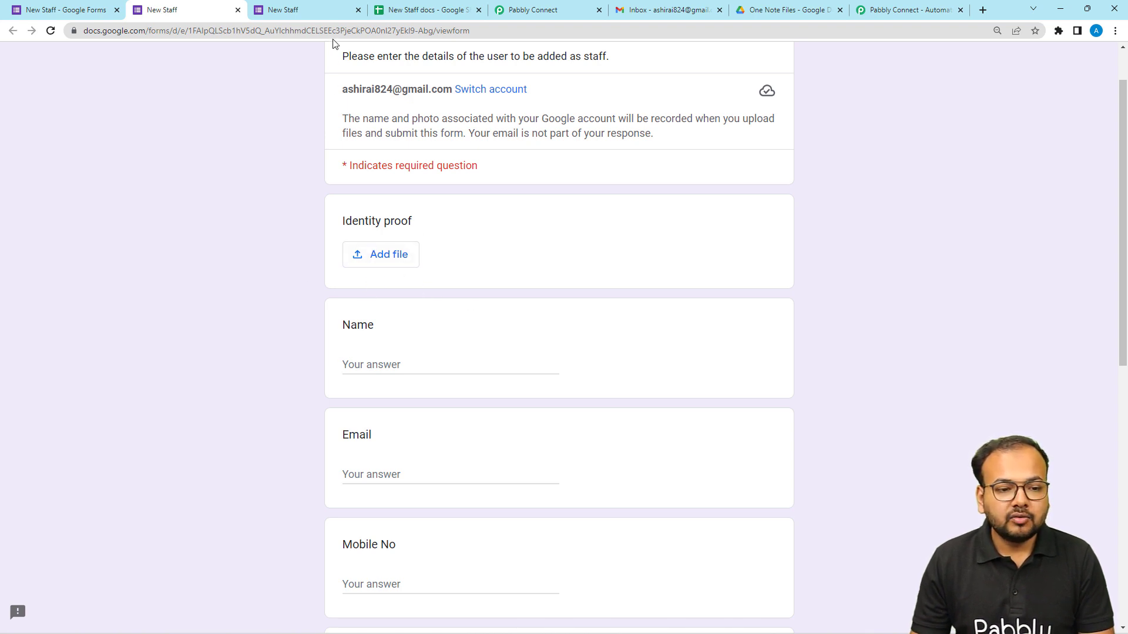
click(421, 10)
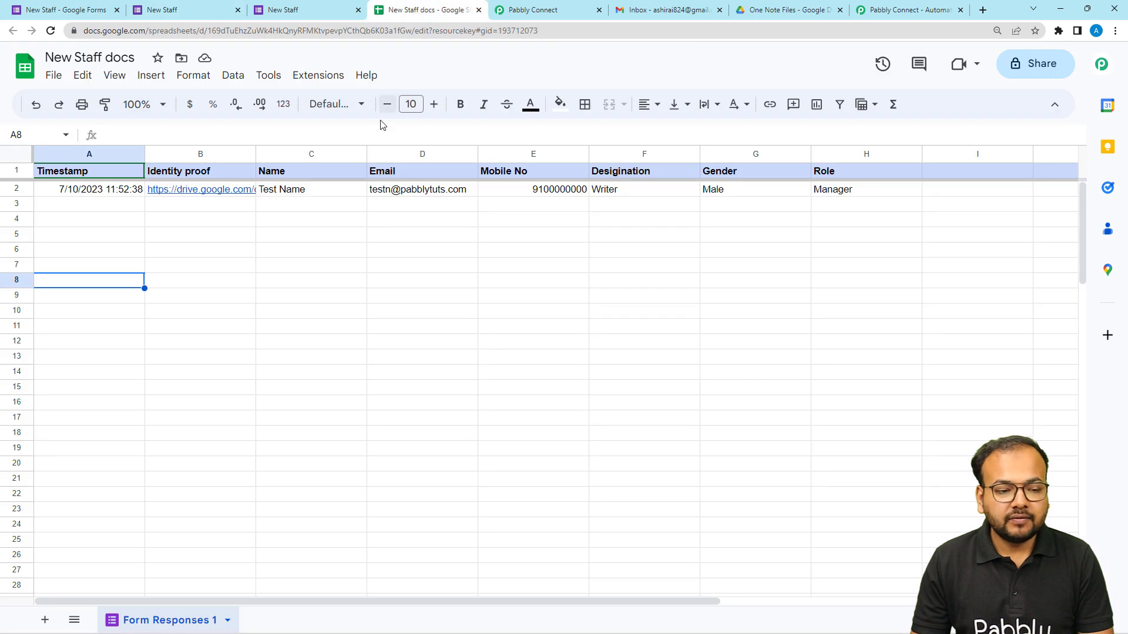
mouse_move(191, 194)
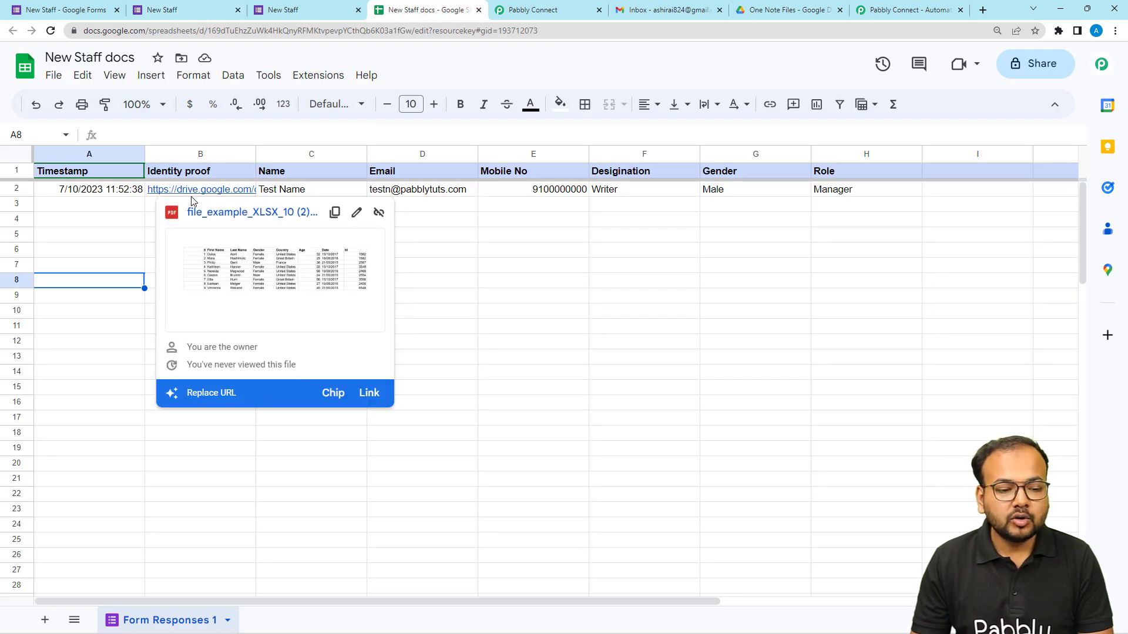
click(532, 10)
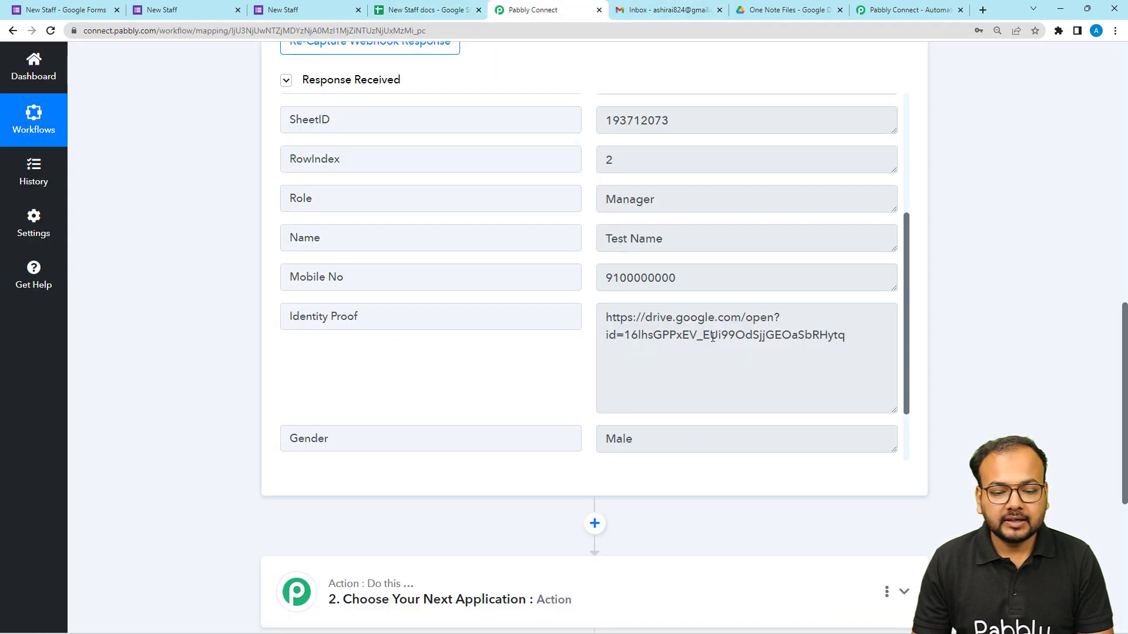
drag(847, 348, 613, 306)
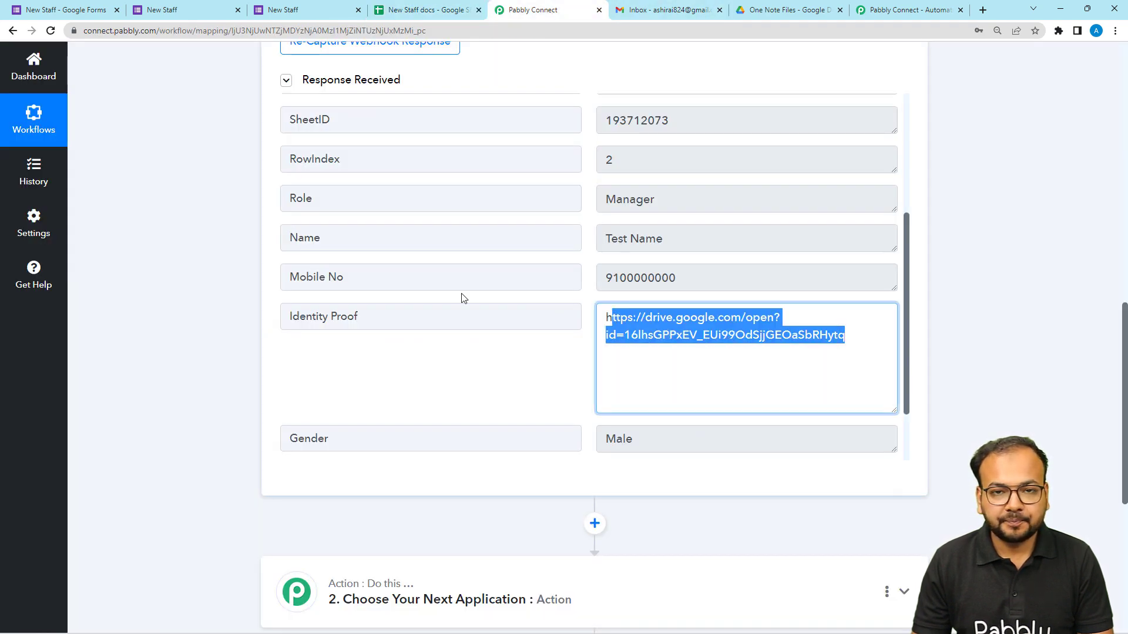
Step: Examine the Identity Proof link in the received response, focusing on the file ID that follows "id="
scroll(233, 273, down, 4)
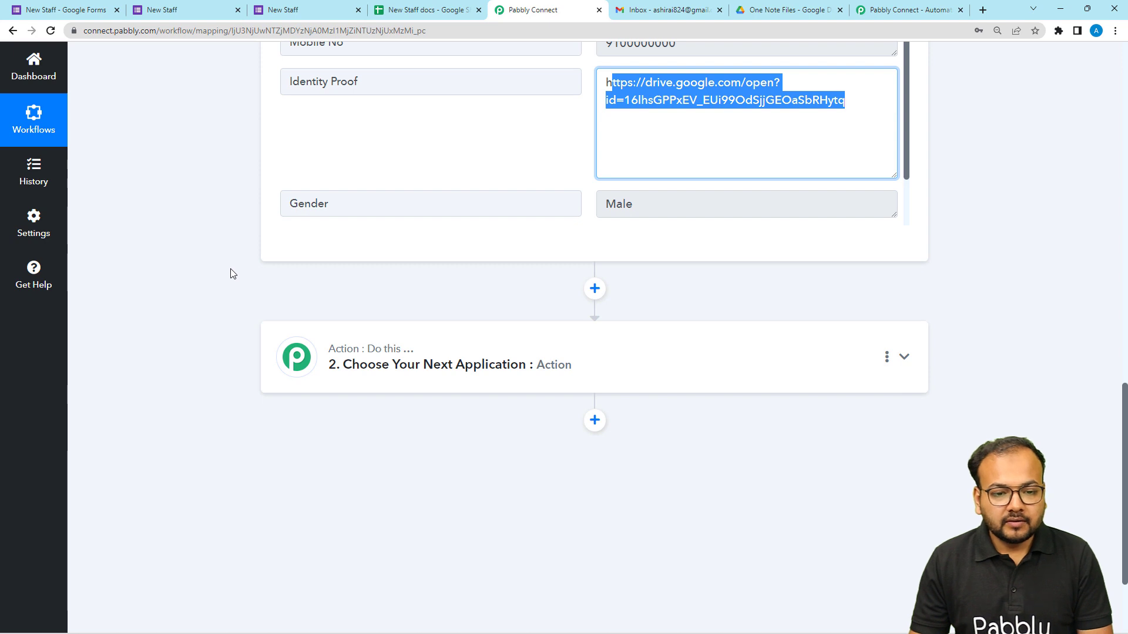
scroll(232, 273, down, 1)
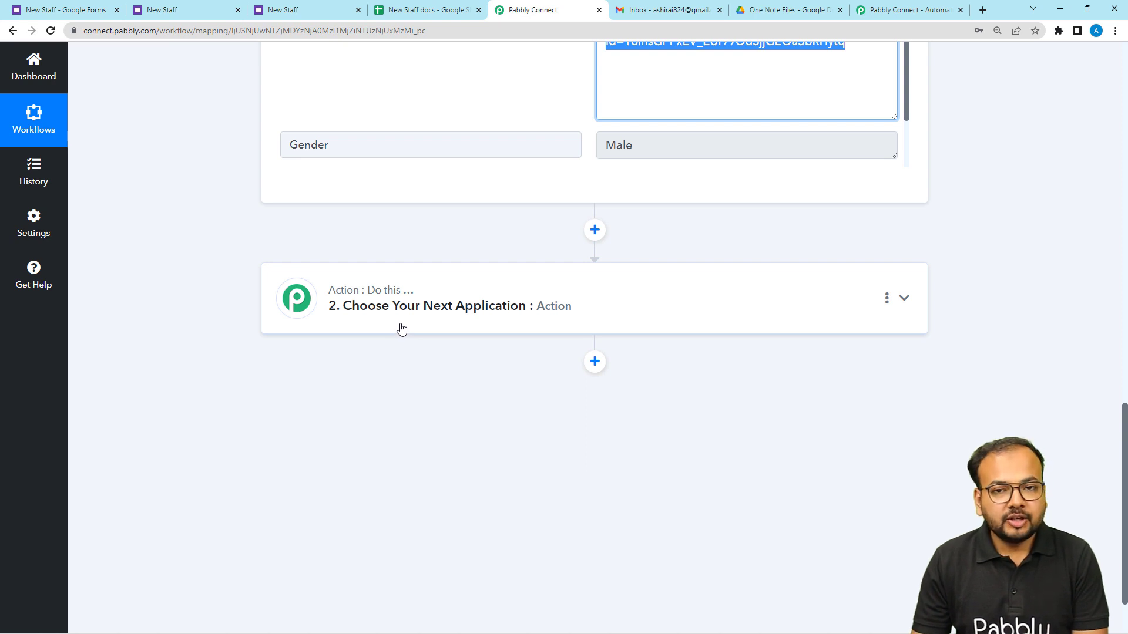
scroll(400, 382, up, 2)
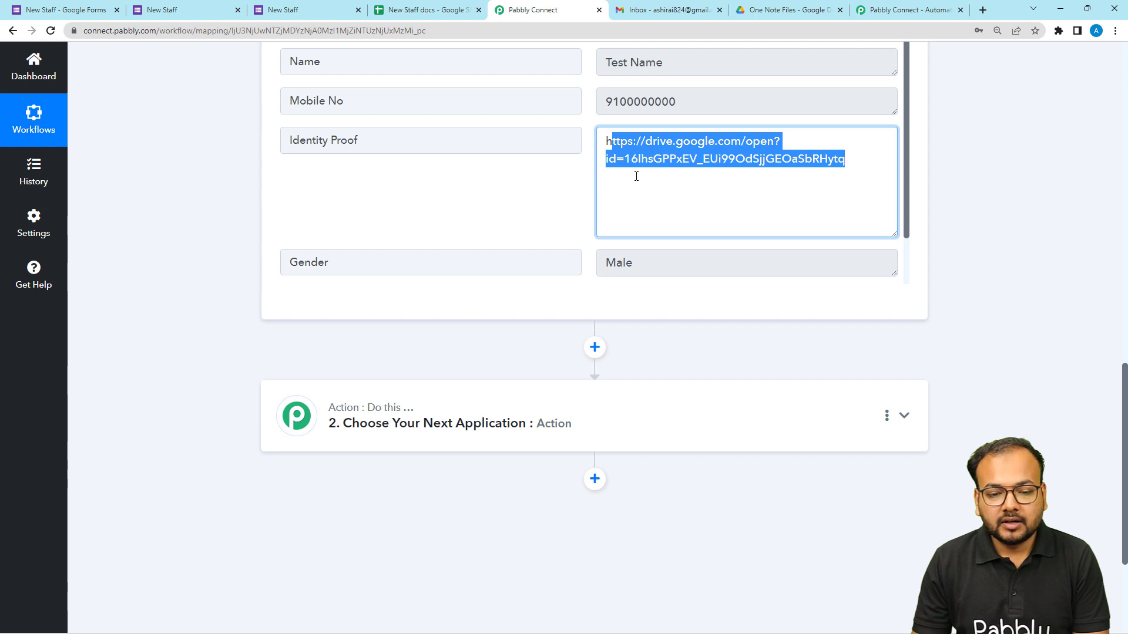
click(800, 165)
drag(838, 170, 607, 140)
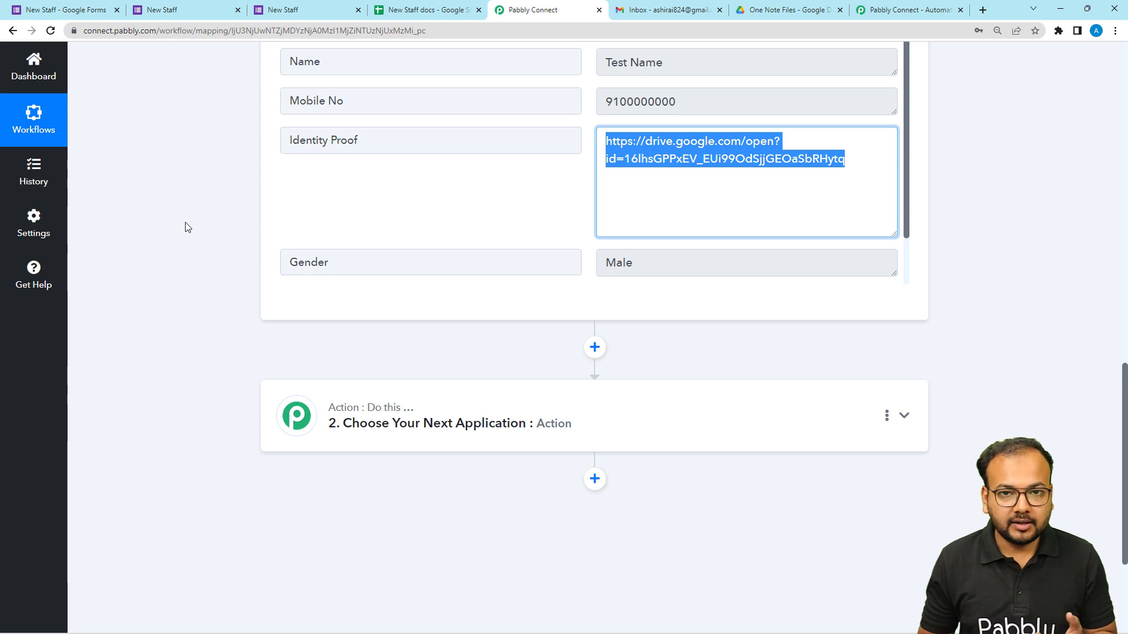
scroll(182, 197, down, 3)
scroll(182, 196, up, 3)
click(726, 218)
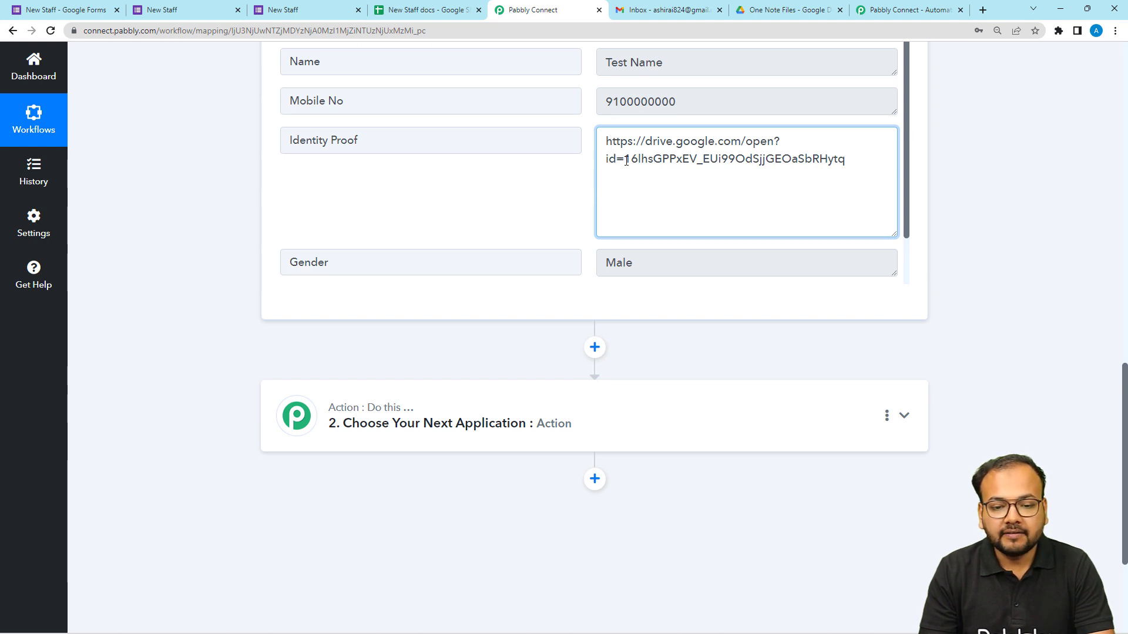
drag(624, 159, 840, 168)
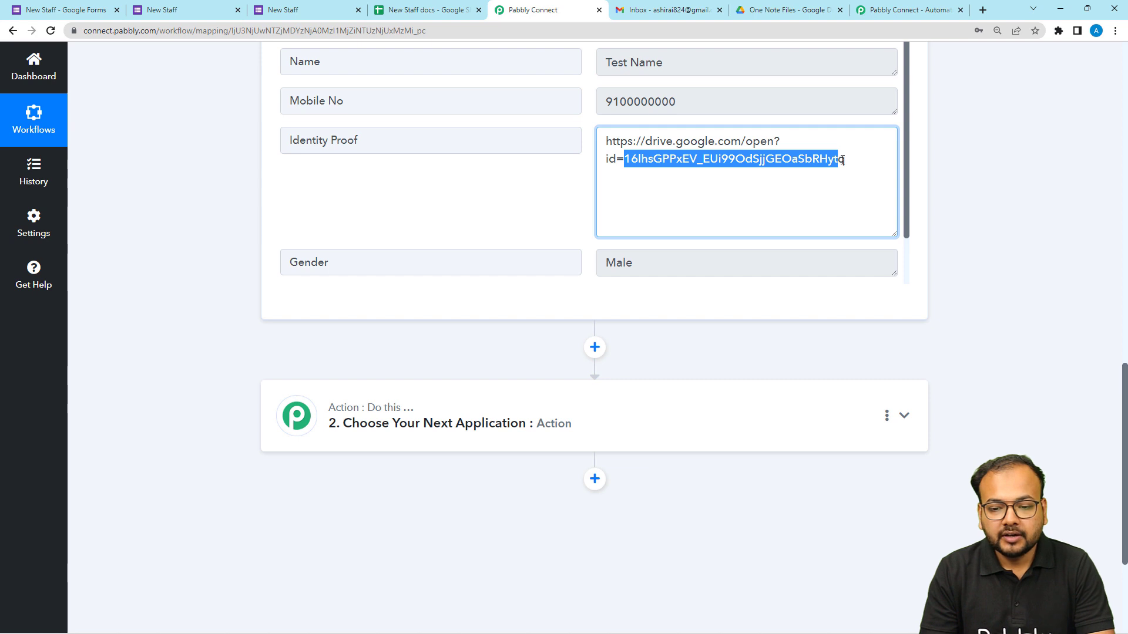
drag(844, 160, 626, 170)
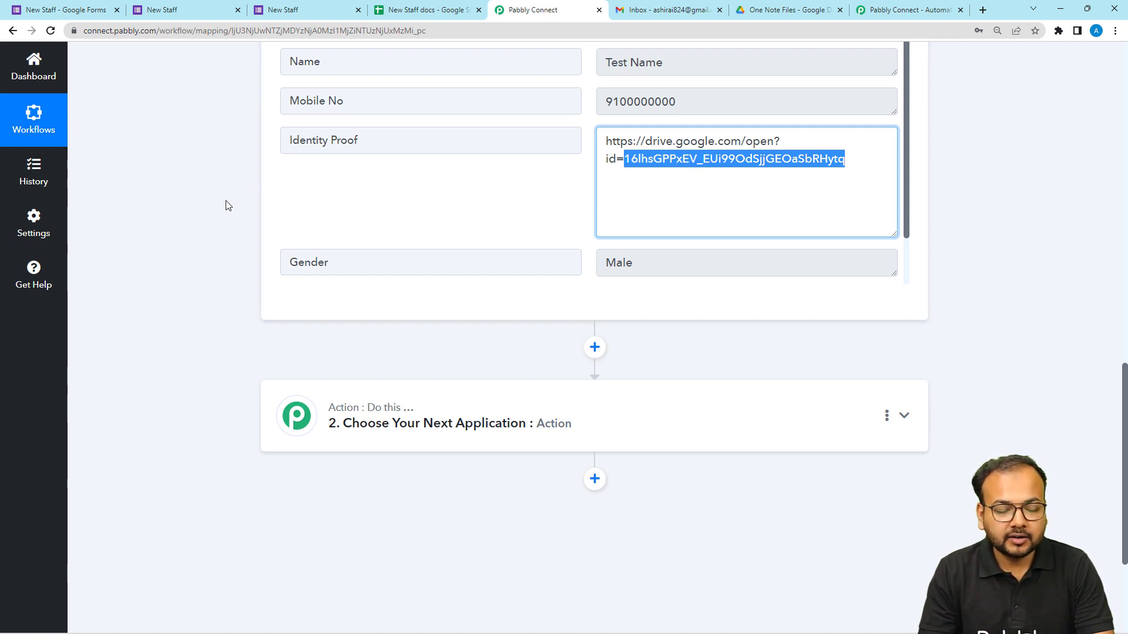
Step: Choose Text Formatter by Pabbly as the app for the workflow's second step, the action after the Google Forms trigger
scroll(217, 212, down, 2)
click(408, 329)
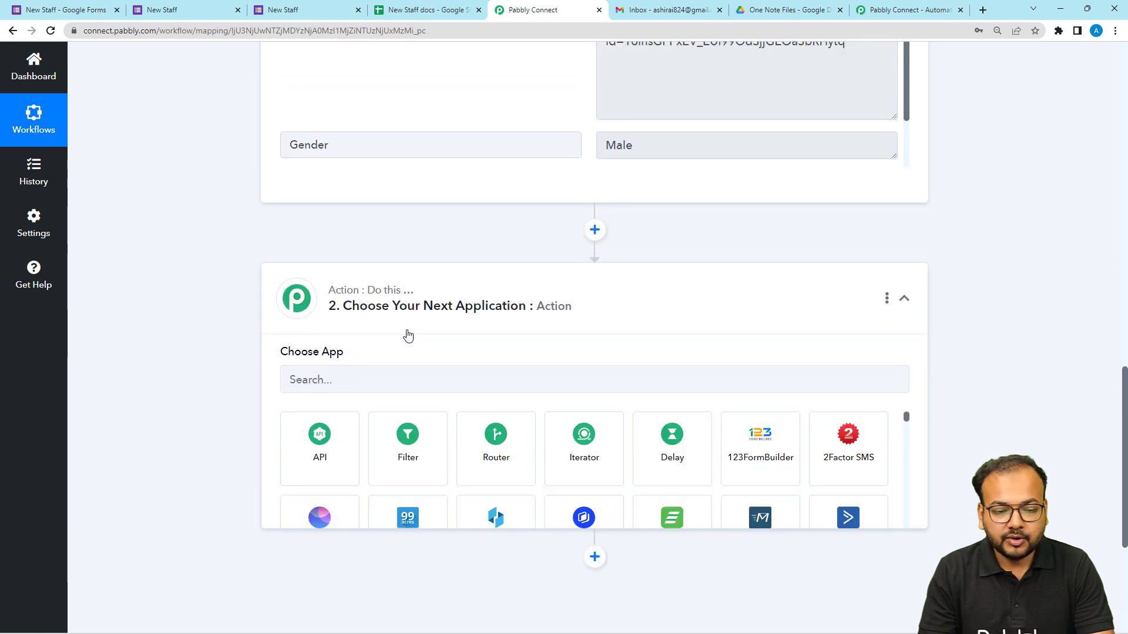
scroll(408, 335, down, 1)
scroll(408, 335, down, 1)
click(393, 266)
text(text)
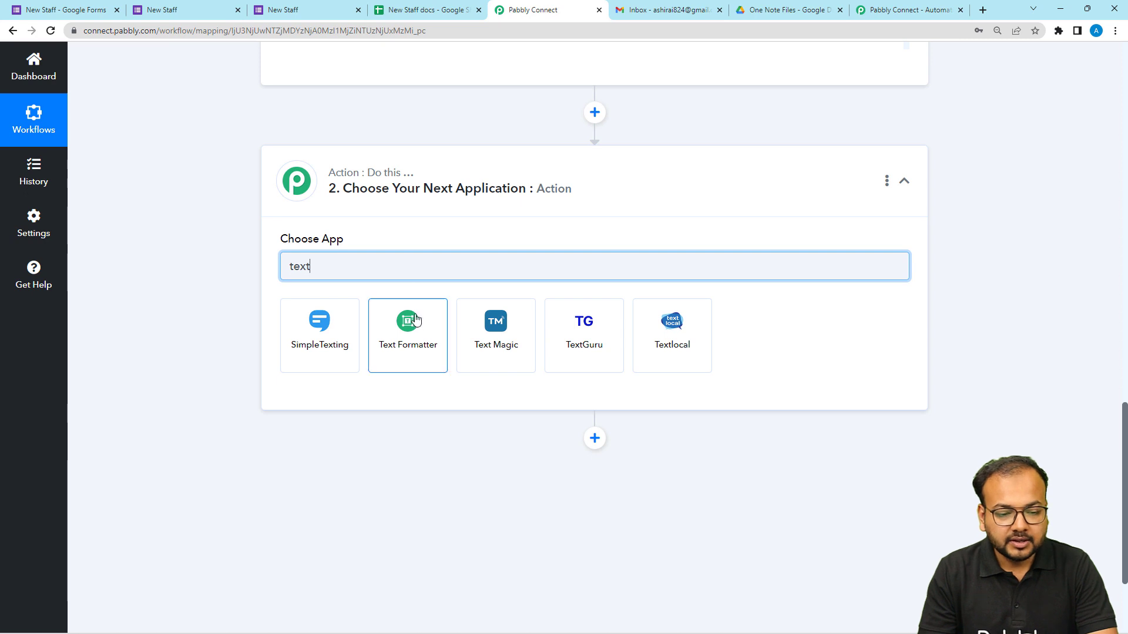
click(411, 328)
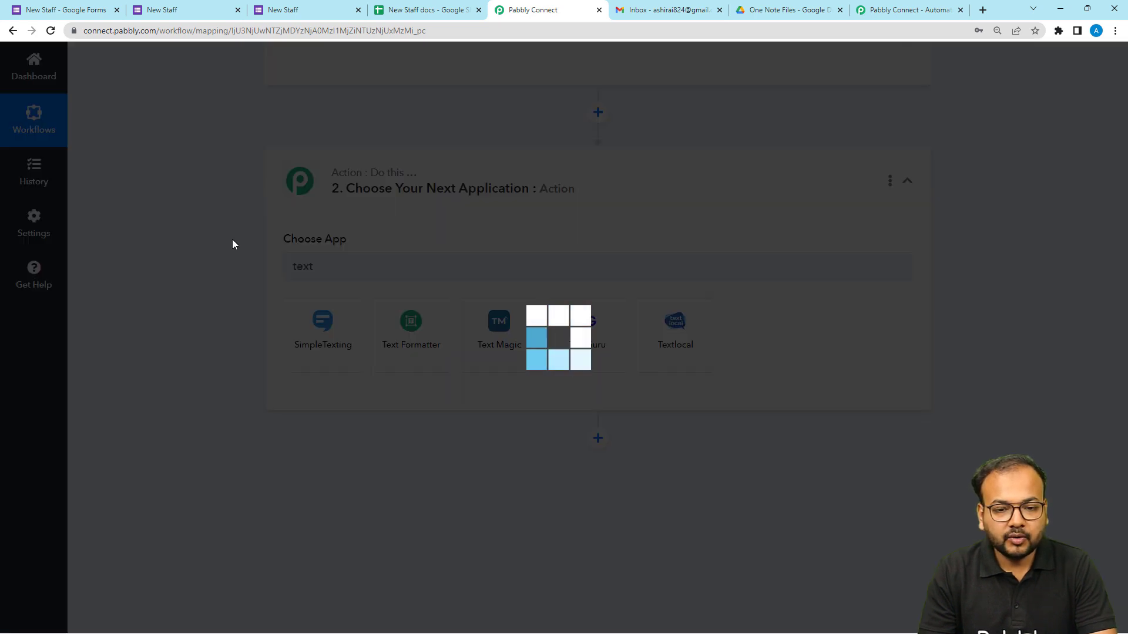
Step: Set the Text Formatter action event to Replace Text and connect it to show its Text, Find and Replace fields
scroll(233, 244, up, 3)
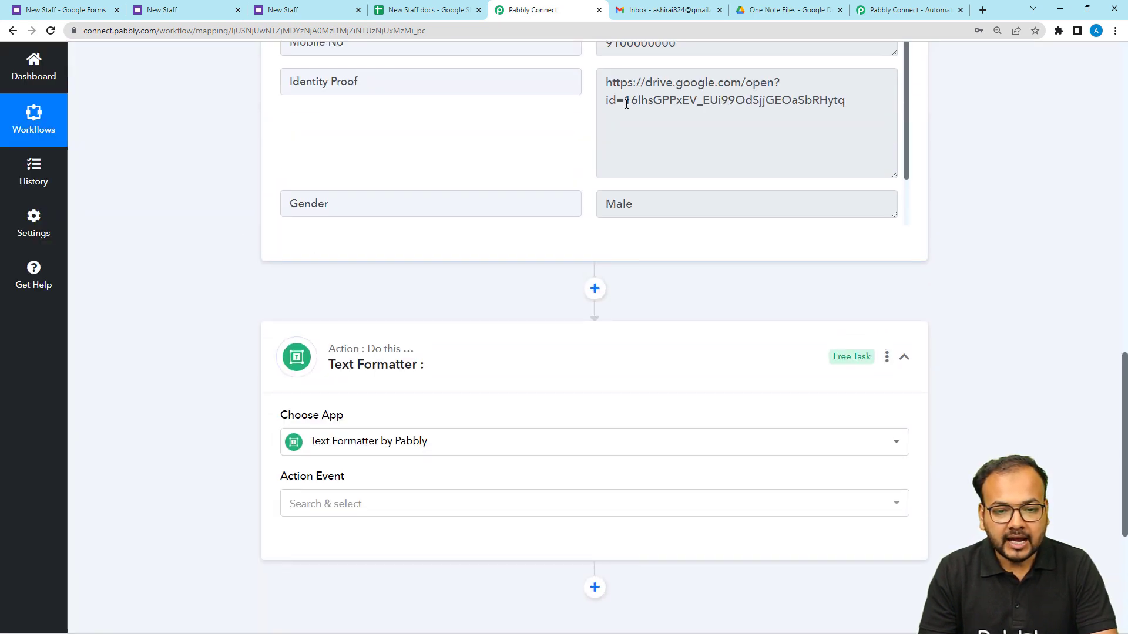
scroll(267, 300, down, 4)
click(345, 276)
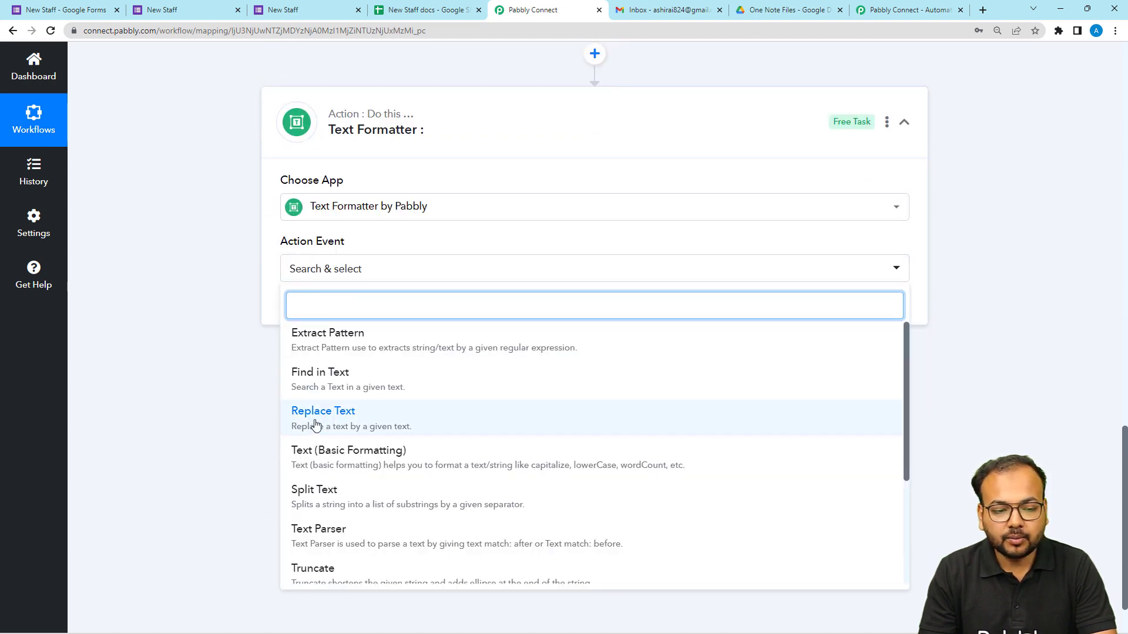
click(352, 417)
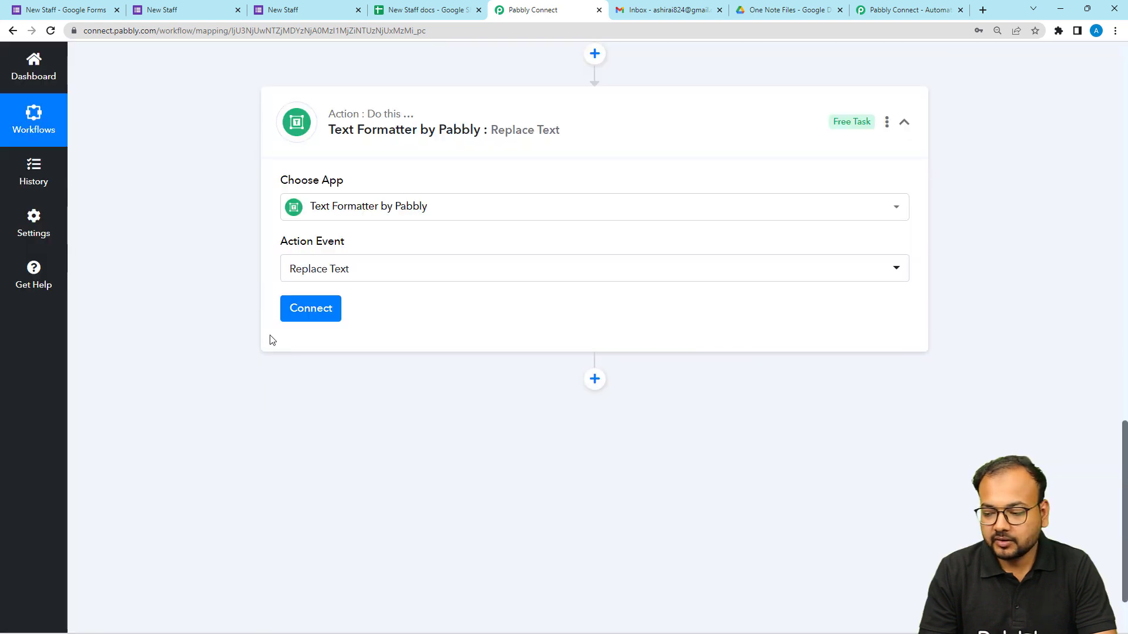
click(310, 309)
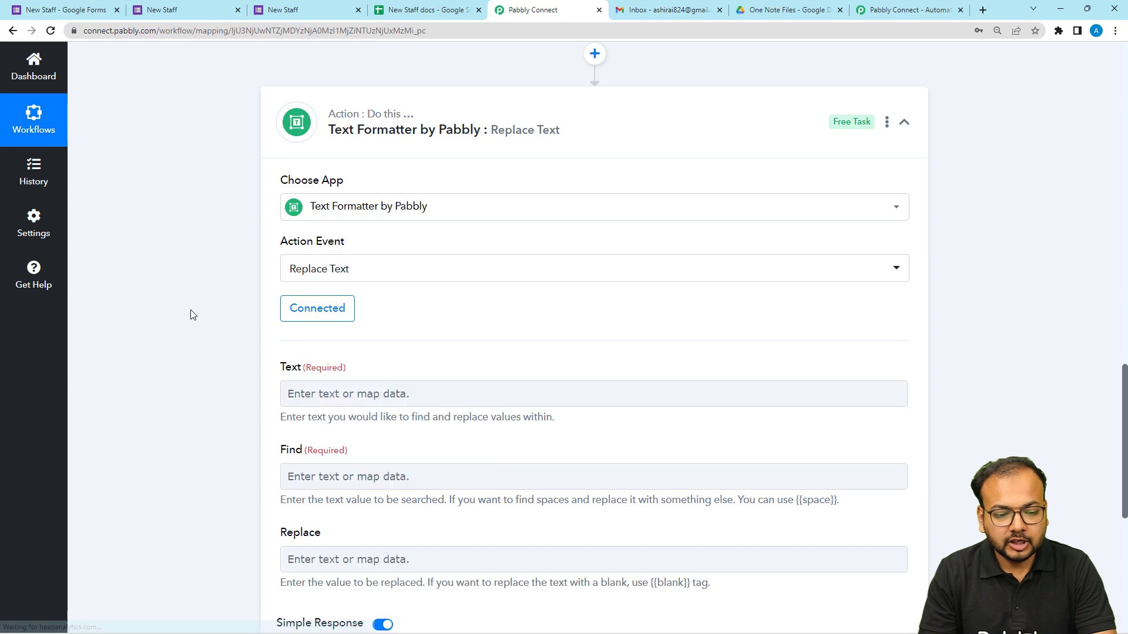
scroll(190, 315, down, 3)
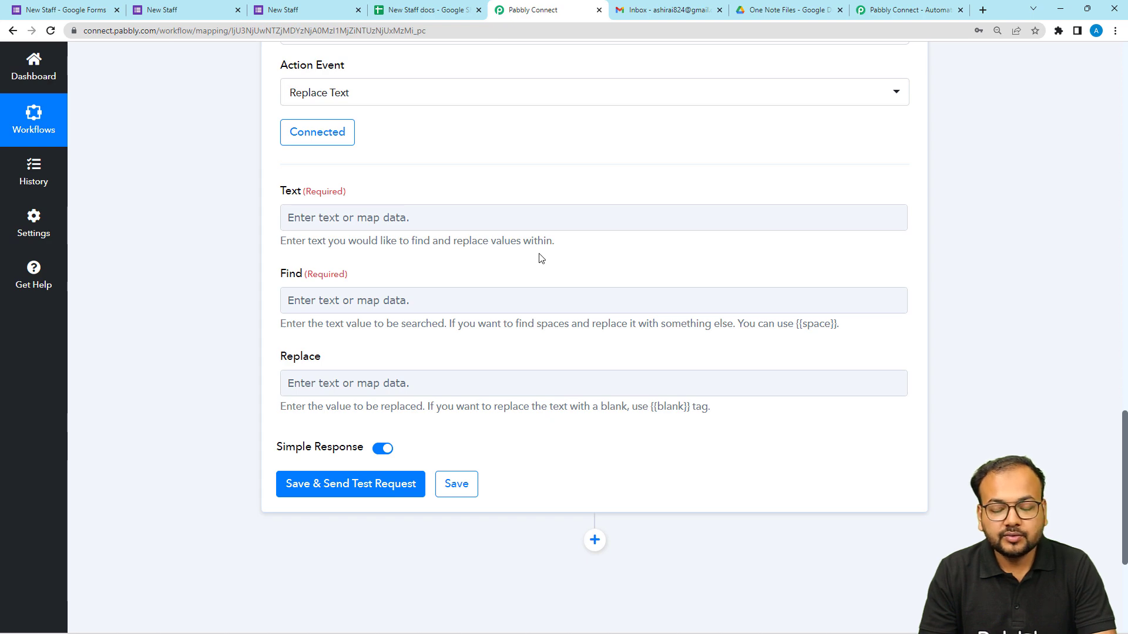
Step: Map the Identity Proof link from the Google Forms response into the Text field of the Replace Text action
scroll(511, 300, up, 6)
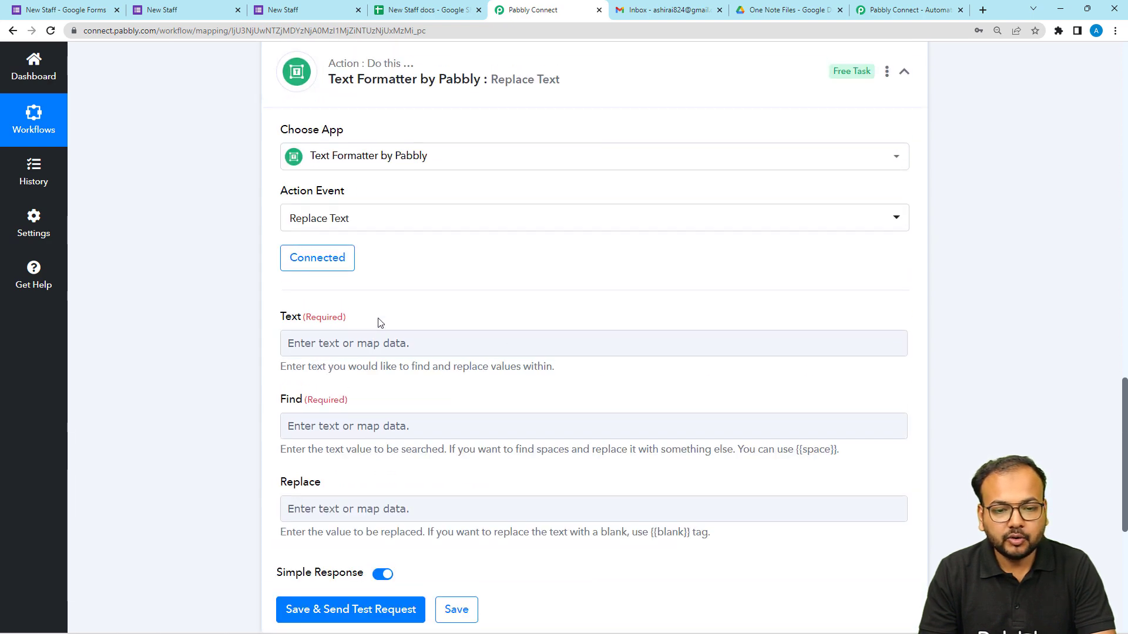
scroll(552, 369, up, 2)
drag(367, 199, 250, 208)
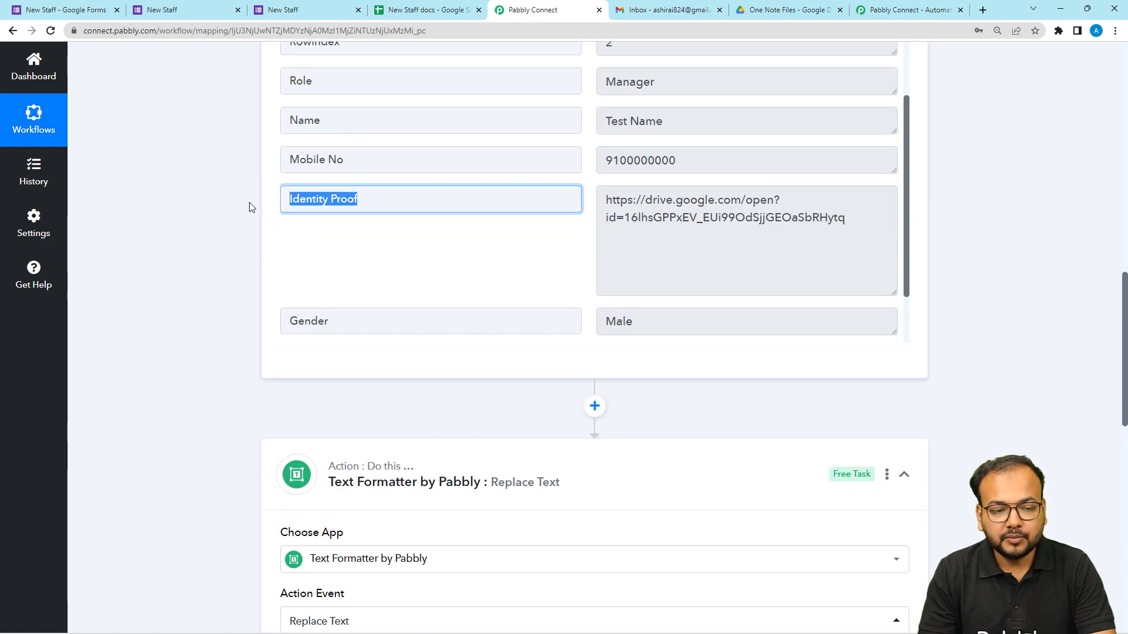
scroll(247, 209, down, 8)
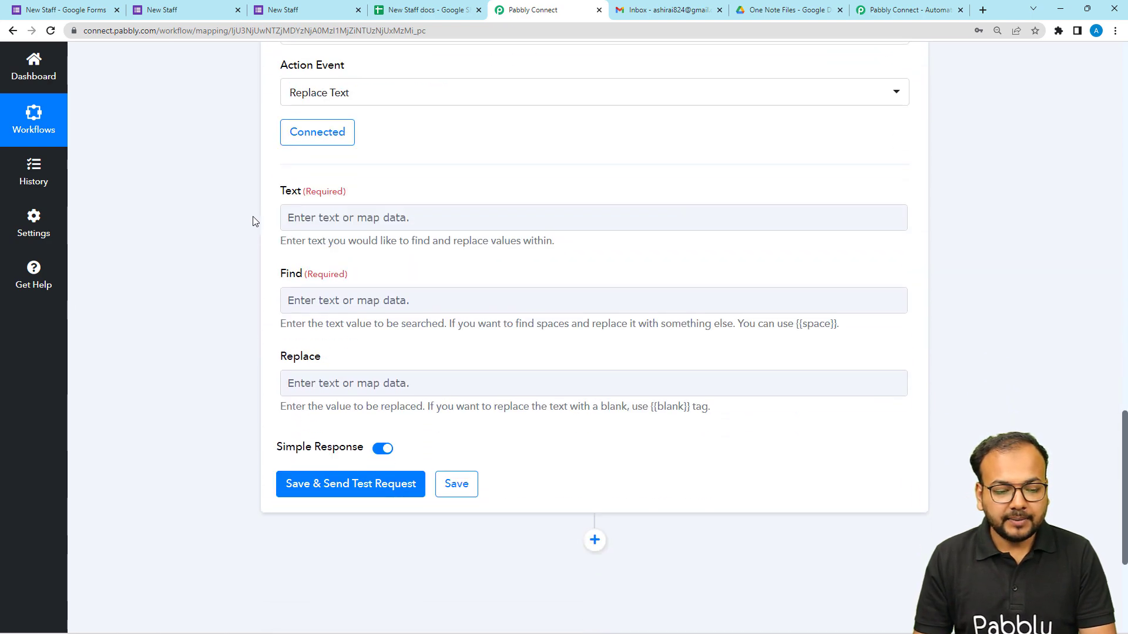
click(357, 221)
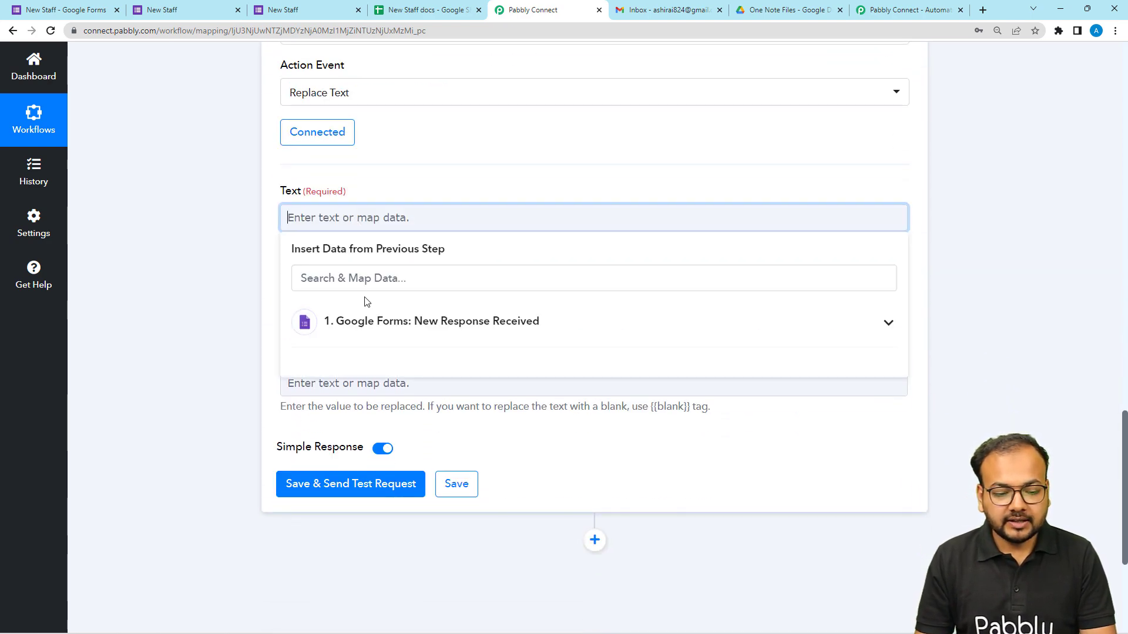
click(362, 342)
scroll(411, 352, down, 3)
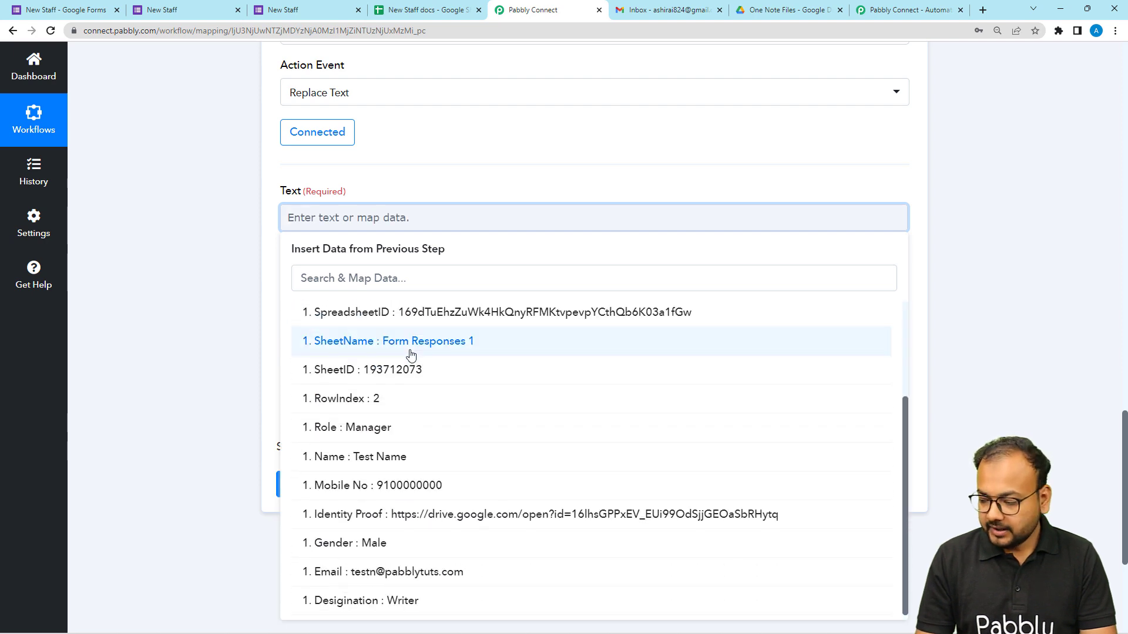
scroll(409, 384, down, 3)
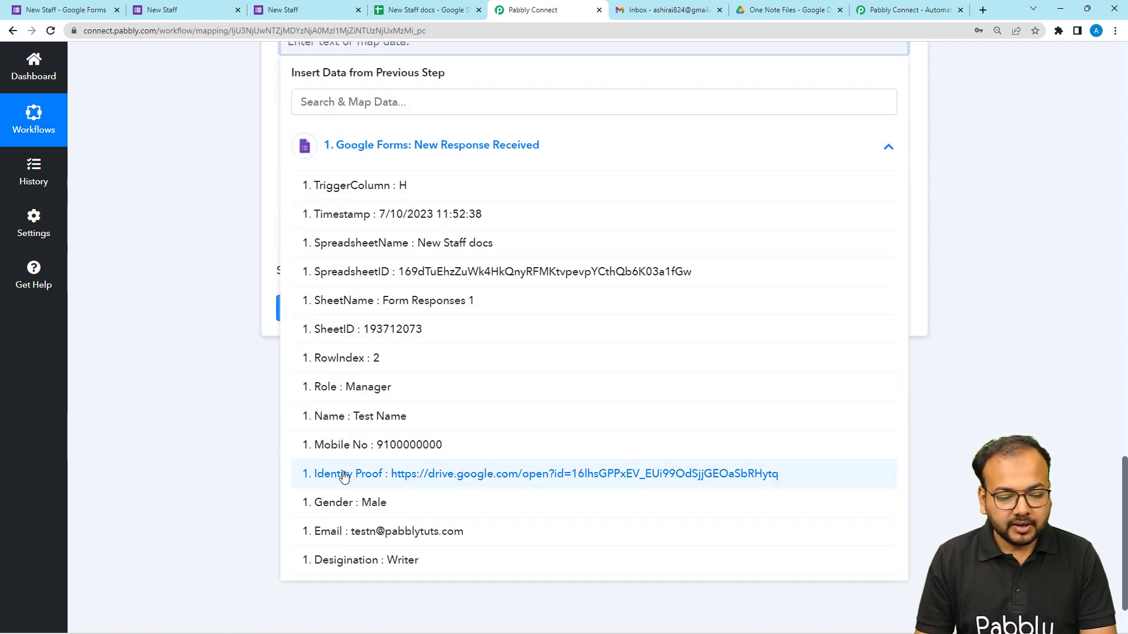
click(351, 481)
click(229, 233)
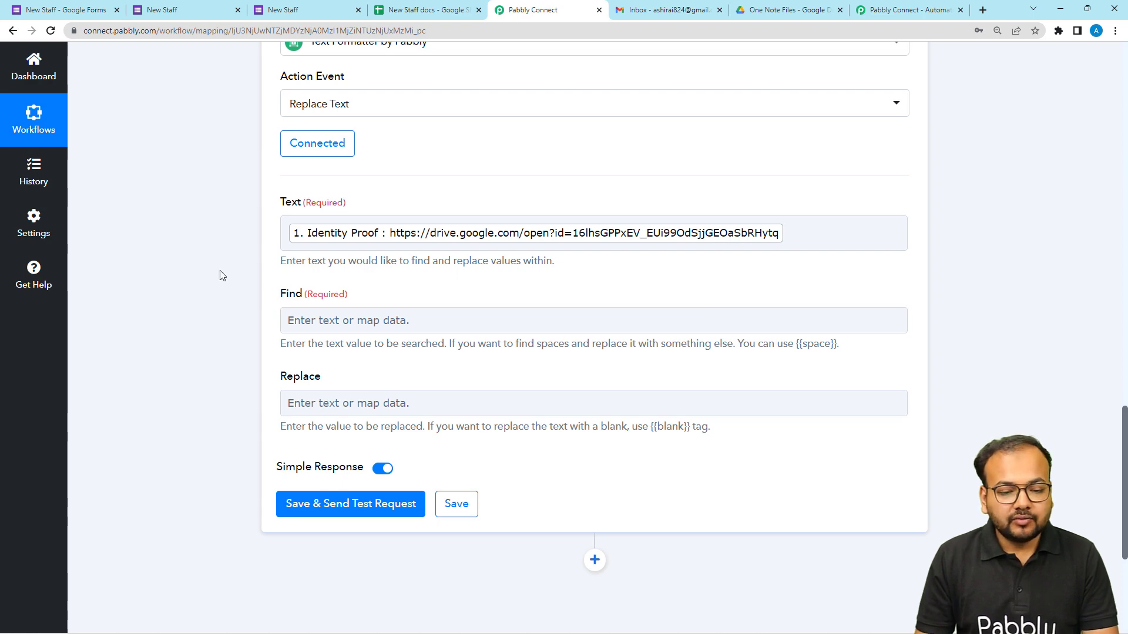
scroll(234, 269, up, 8)
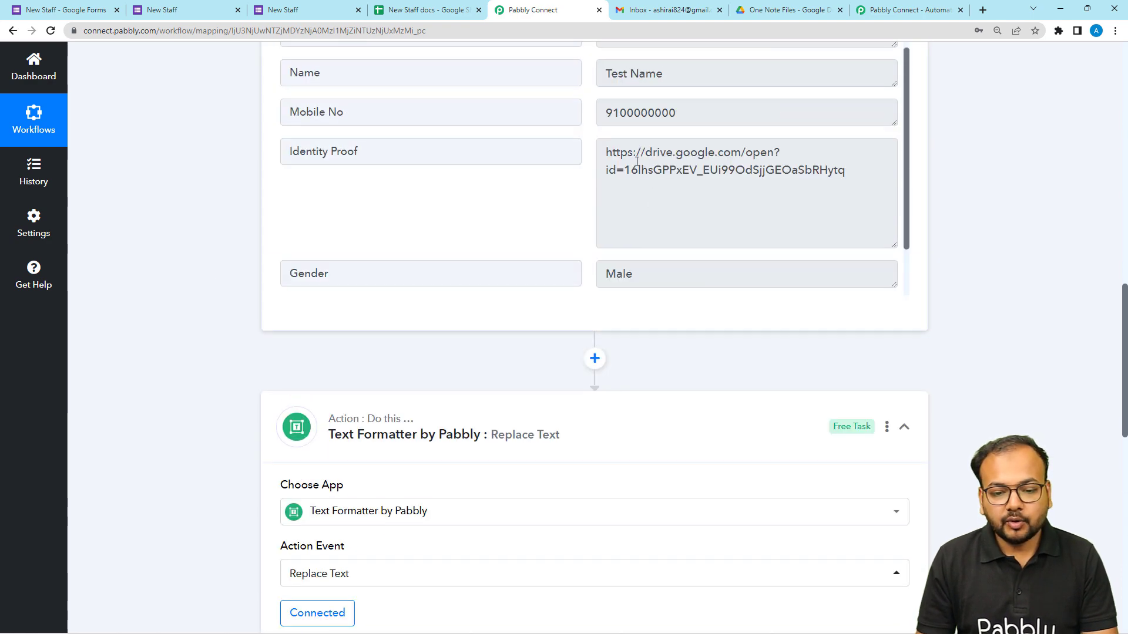
click(607, 152)
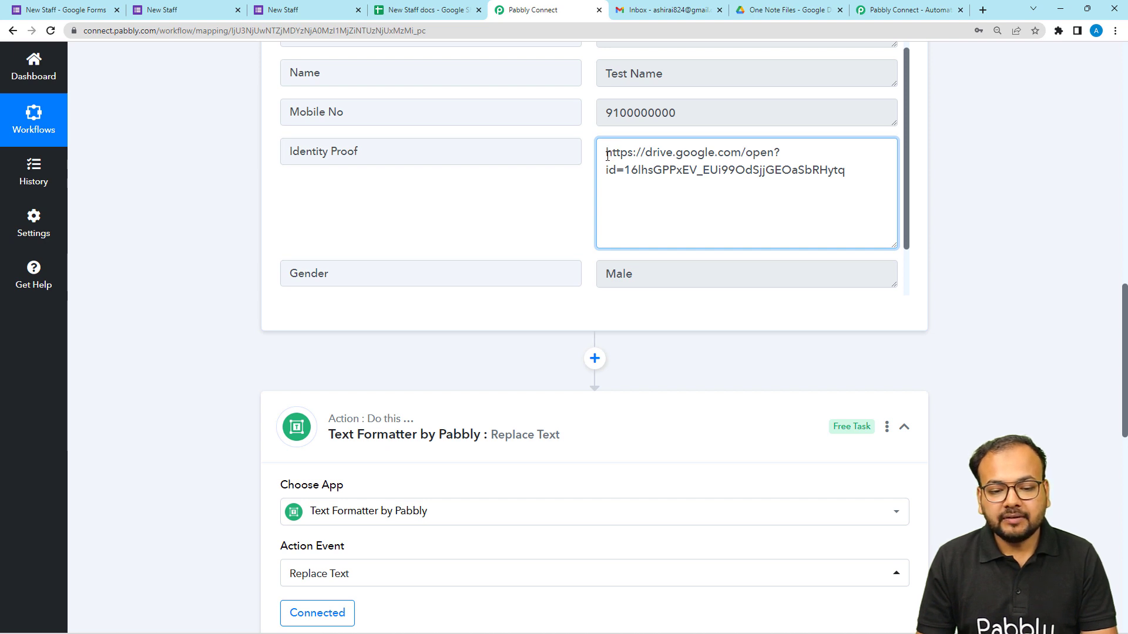
drag(606, 154, 624, 177)
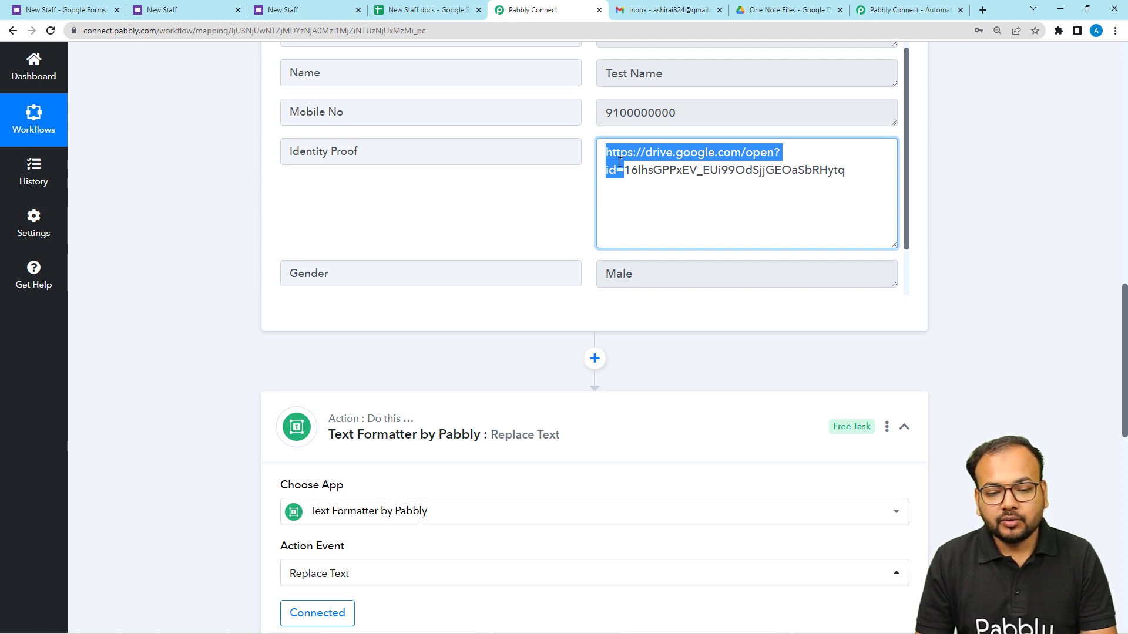
right_click(622, 156)
click(630, 165)
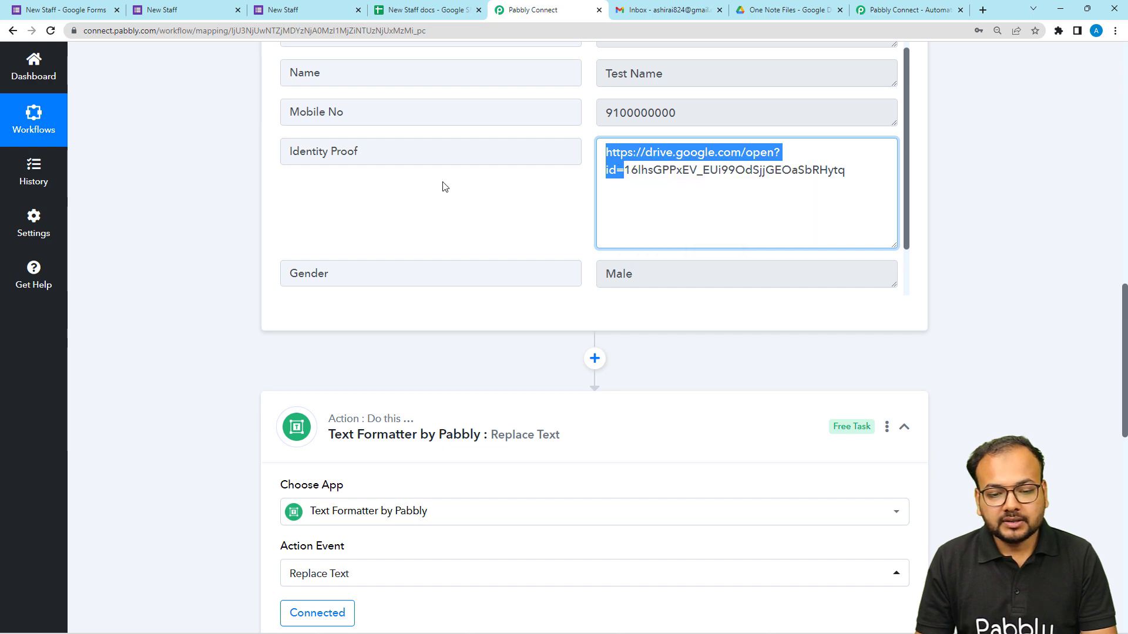
scroll(279, 194, down, 5)
scroll(279, 194, down, 5)
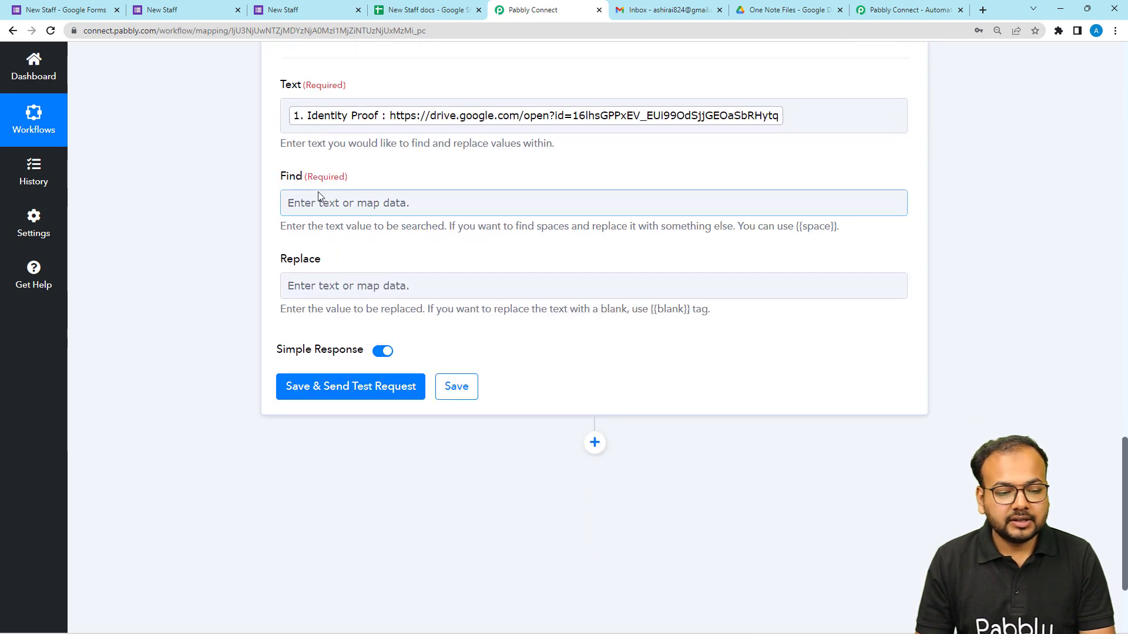
click(317, 203)
key(ctrl+v)
click(245, 205)
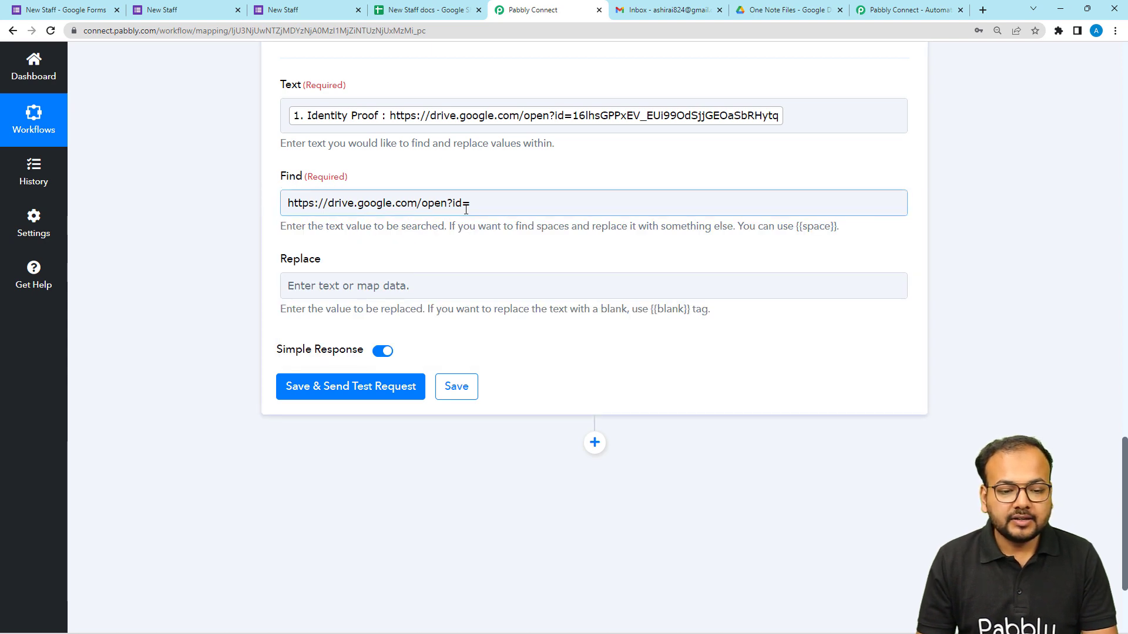
drag(473, 204, 286, 216)
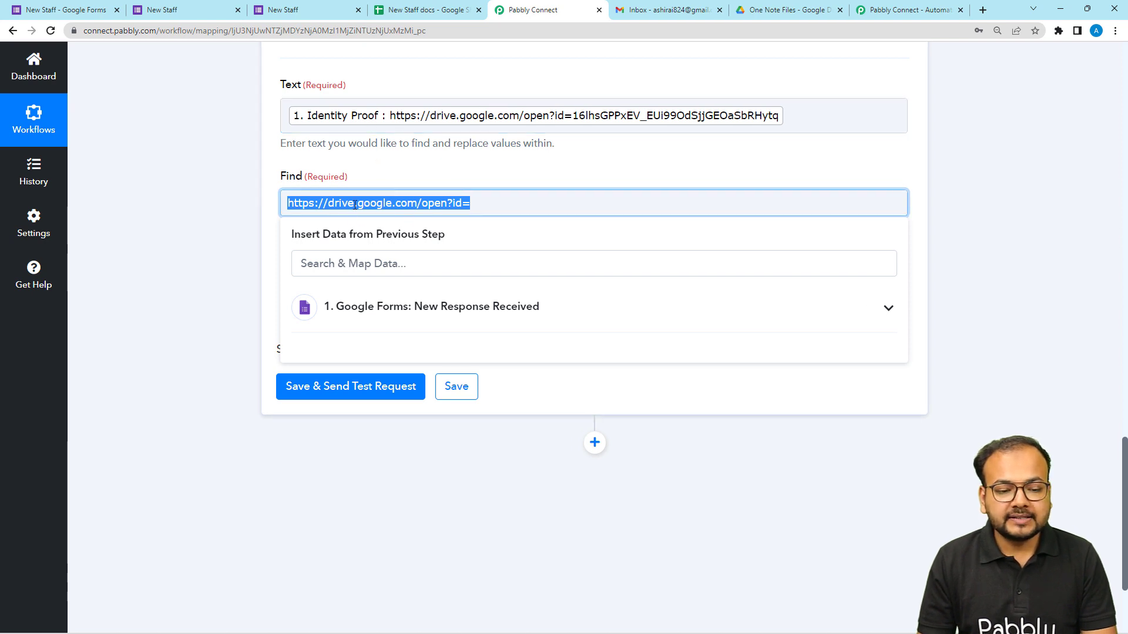
click(214, 282)
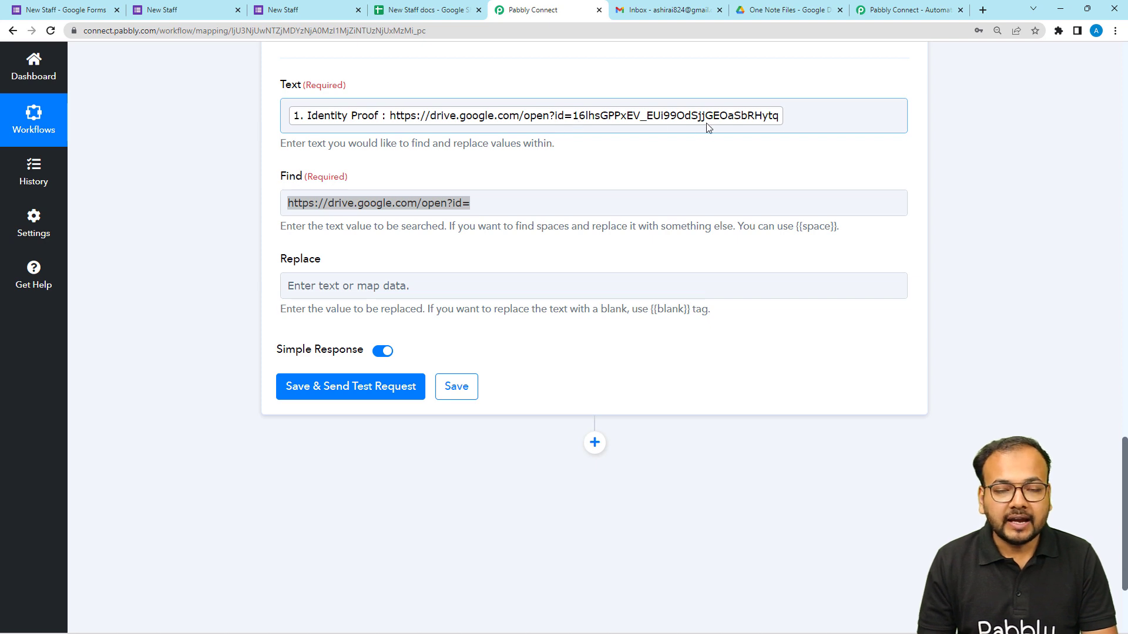
Step: Save and test the Replace Text action with Replace left empty, and compare its result with the file ID in the mapped link
scroll(214, 270, down, 2)
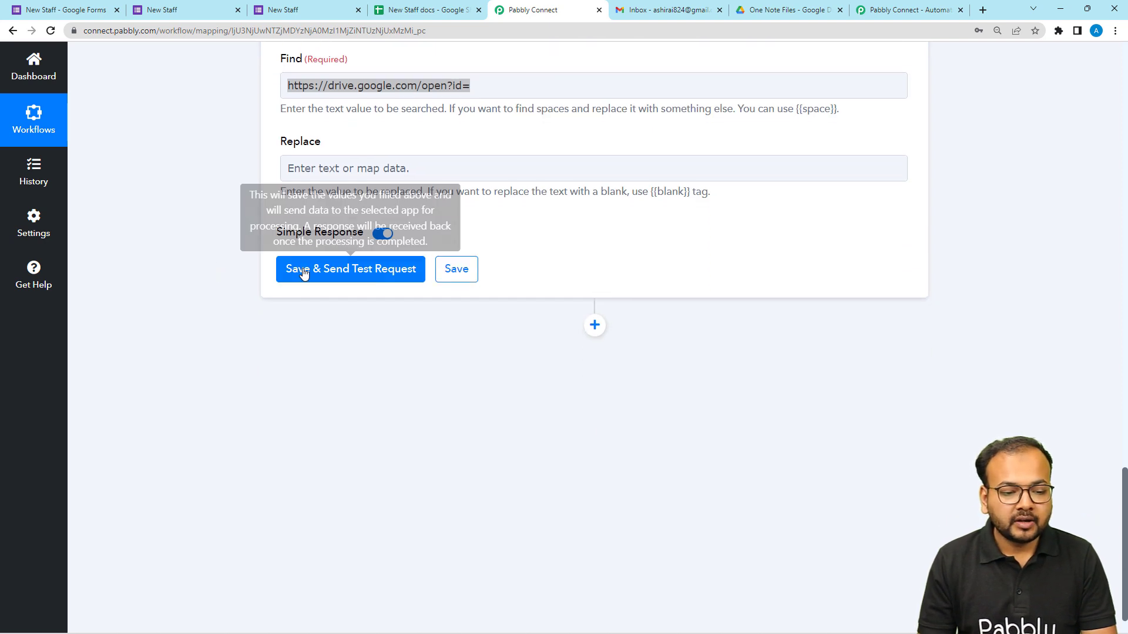
click(302, 270)
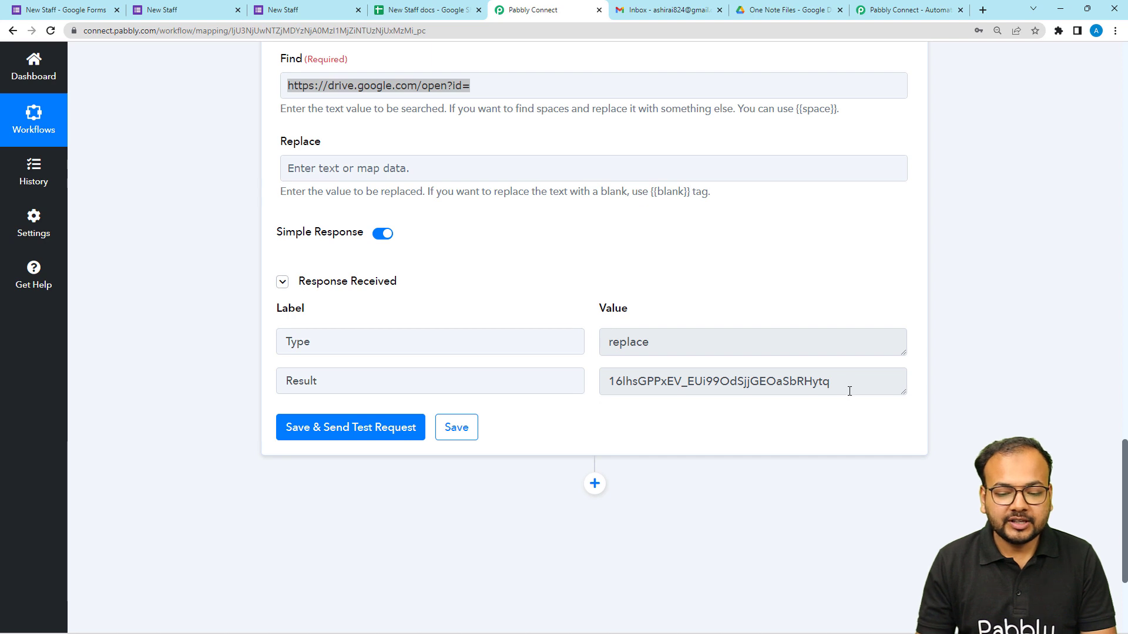
drag(844, 387, 607, 403)
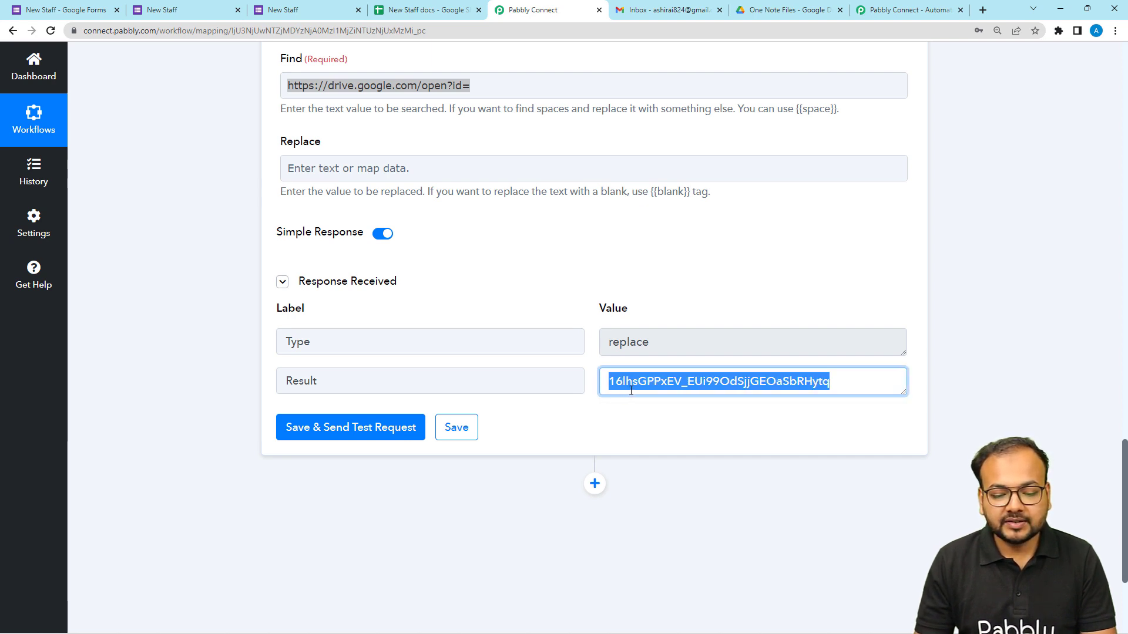
scroll(737, 410, up, 6)
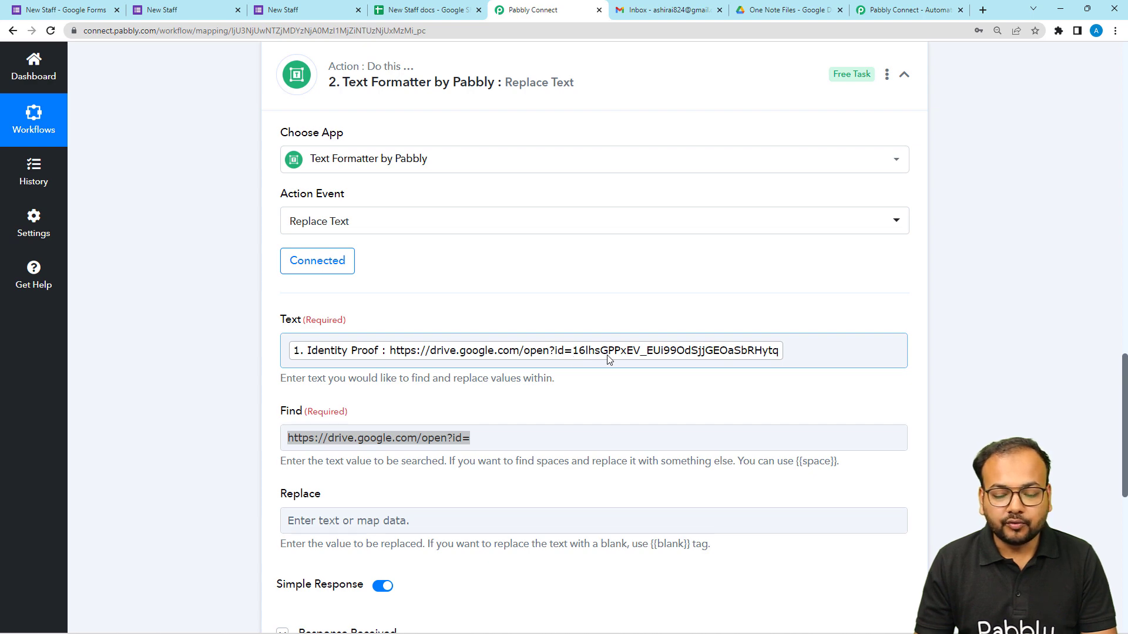
scroll(269, 398, down, 4)
scroll(269, 398, down, 4)
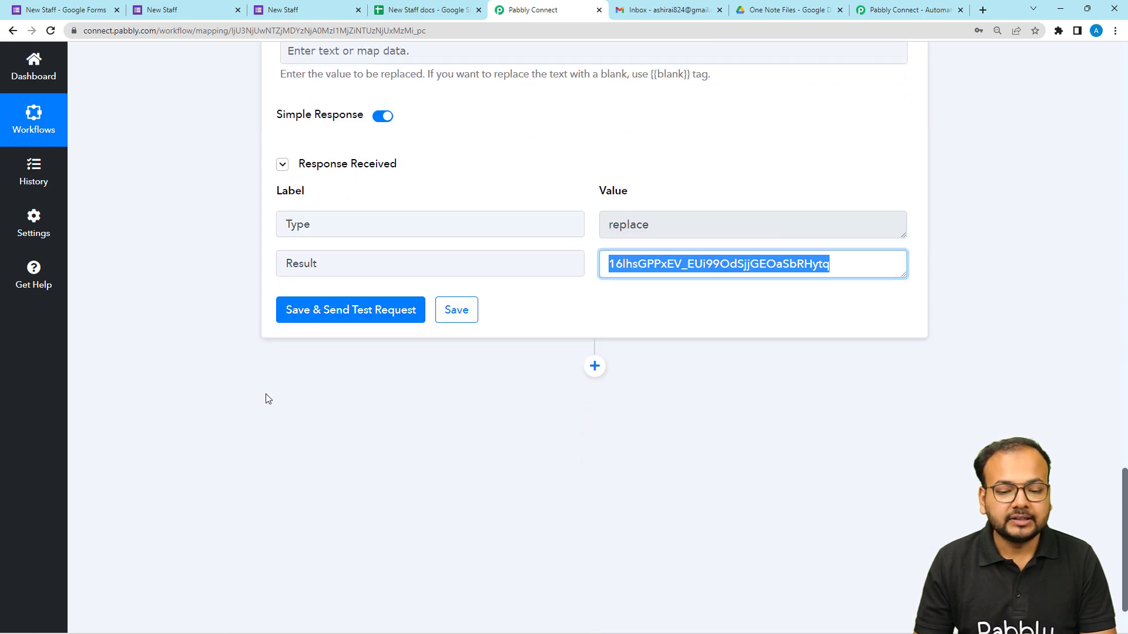
Step: Add Gmail as the workflow's third step, after the Text Formatter action, with Send Email as its action event
click(598, 374)
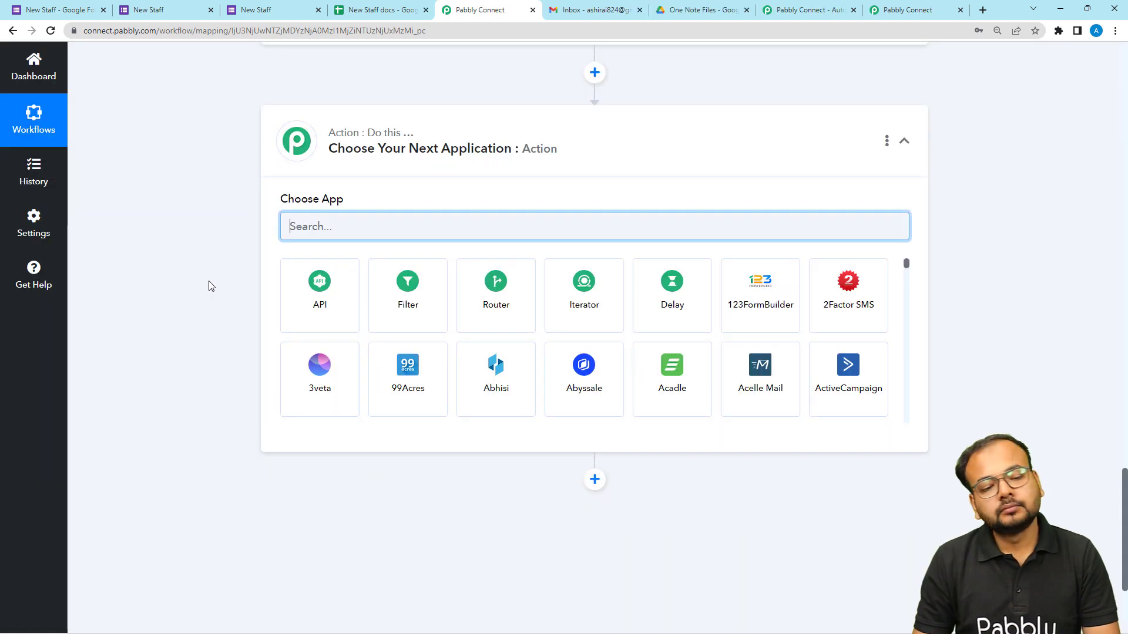
scroll(210, 280, up, 1)
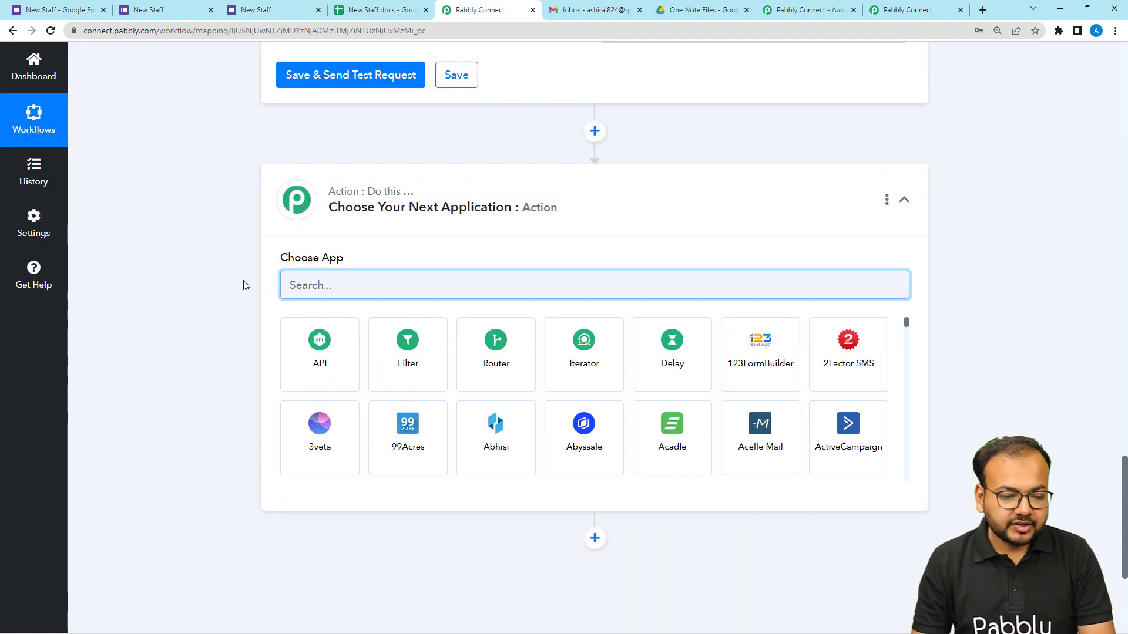
text(gmail)
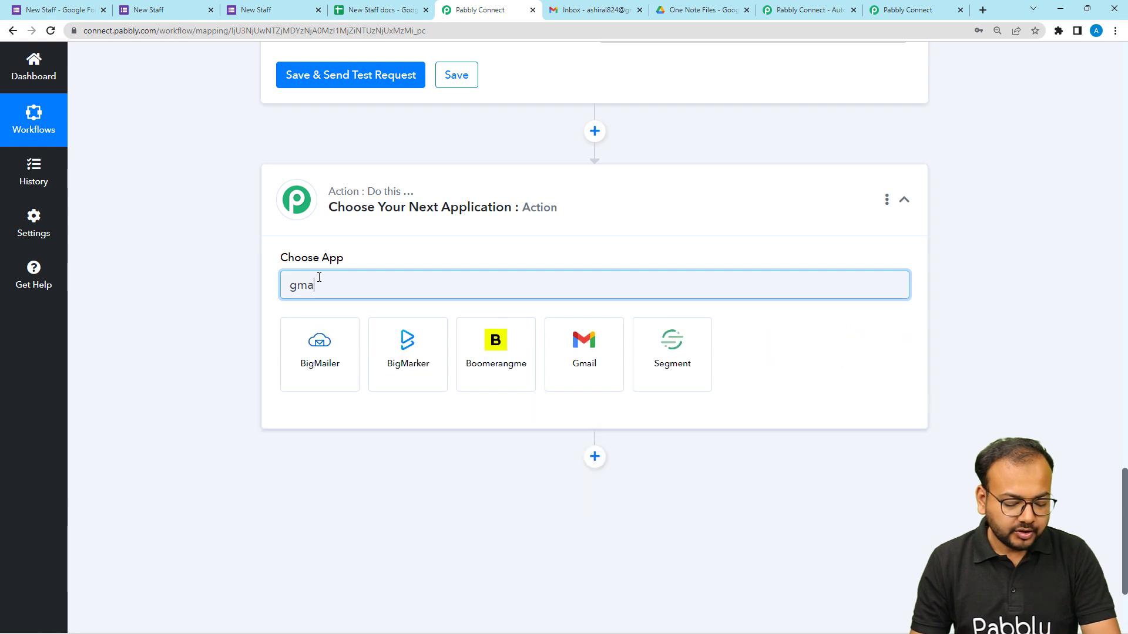
click(411, 343)
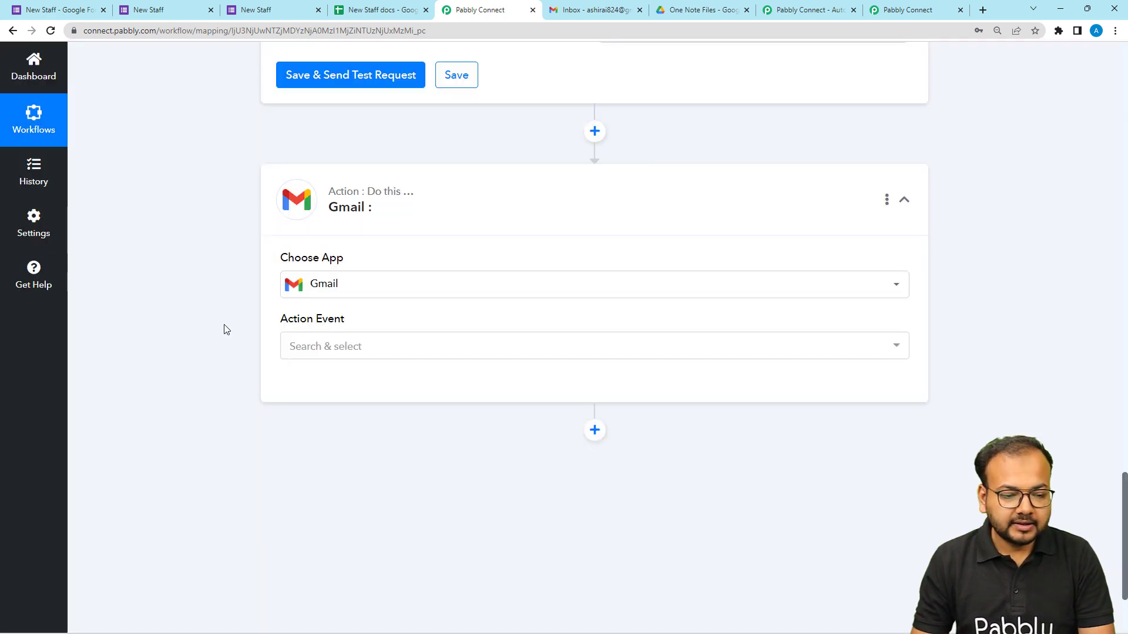
click(298, 345)
click(326, 417)
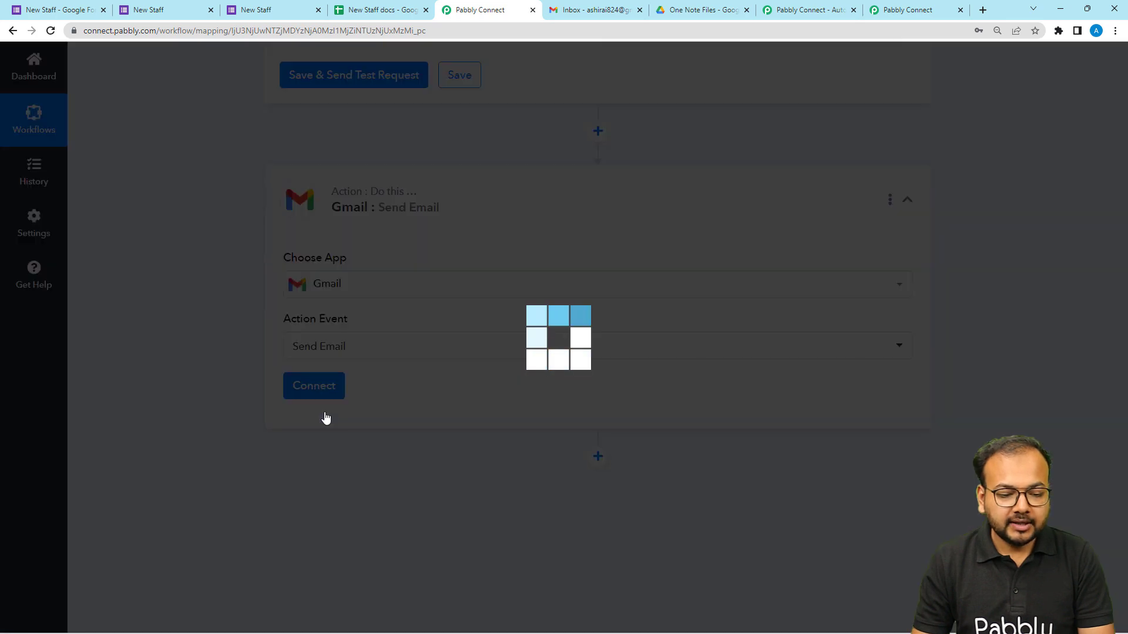
Step: Connect Gmail through a new connection, authorize the Google account's access for Pabbly Connect, and look over the Send Email fields
click(312, 396)
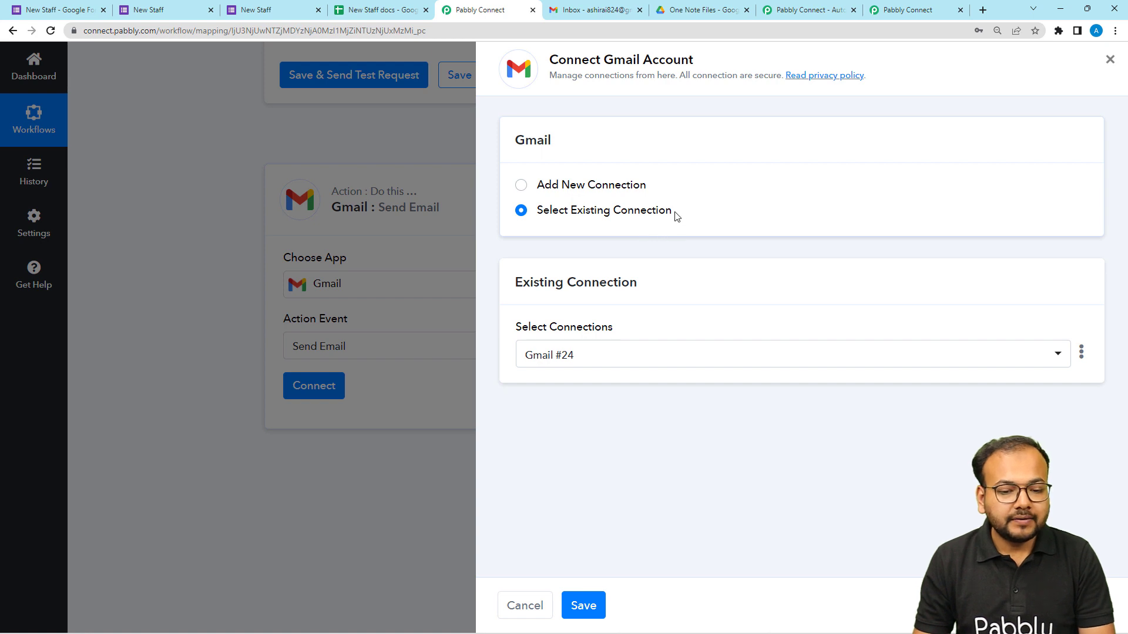
click(521, 188)
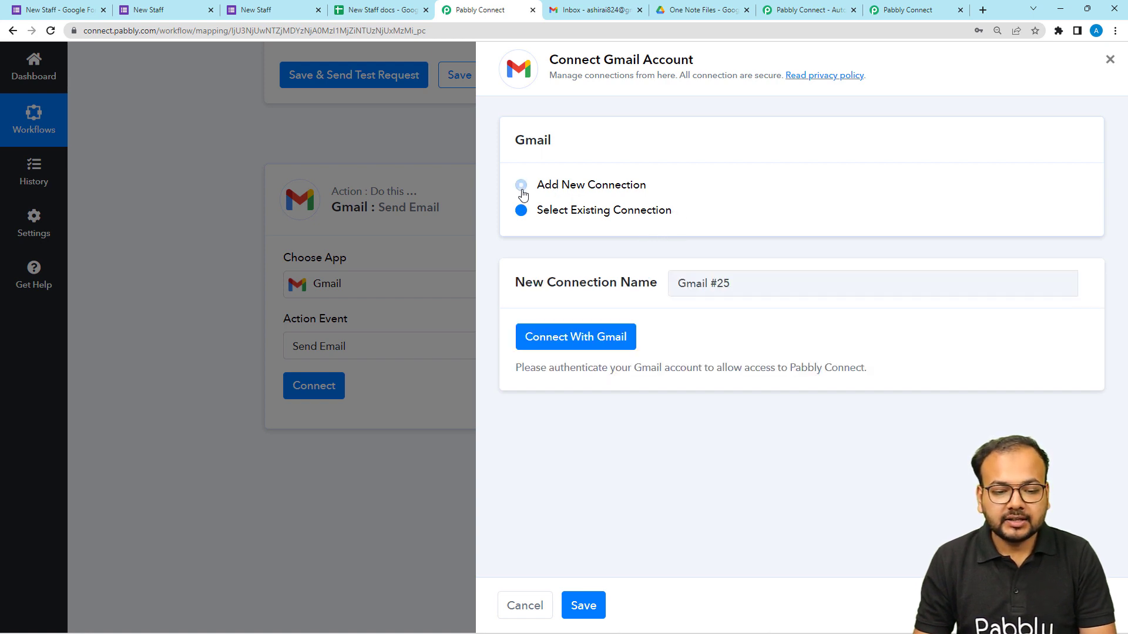
click(556, 340)
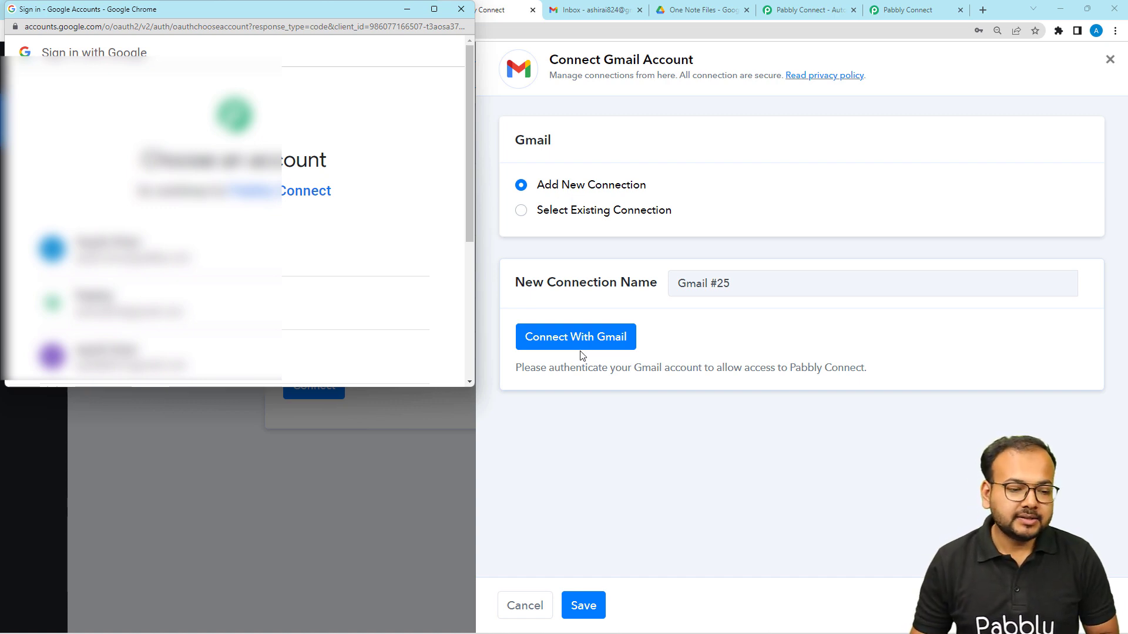
scroll(344, 299, down, 3)
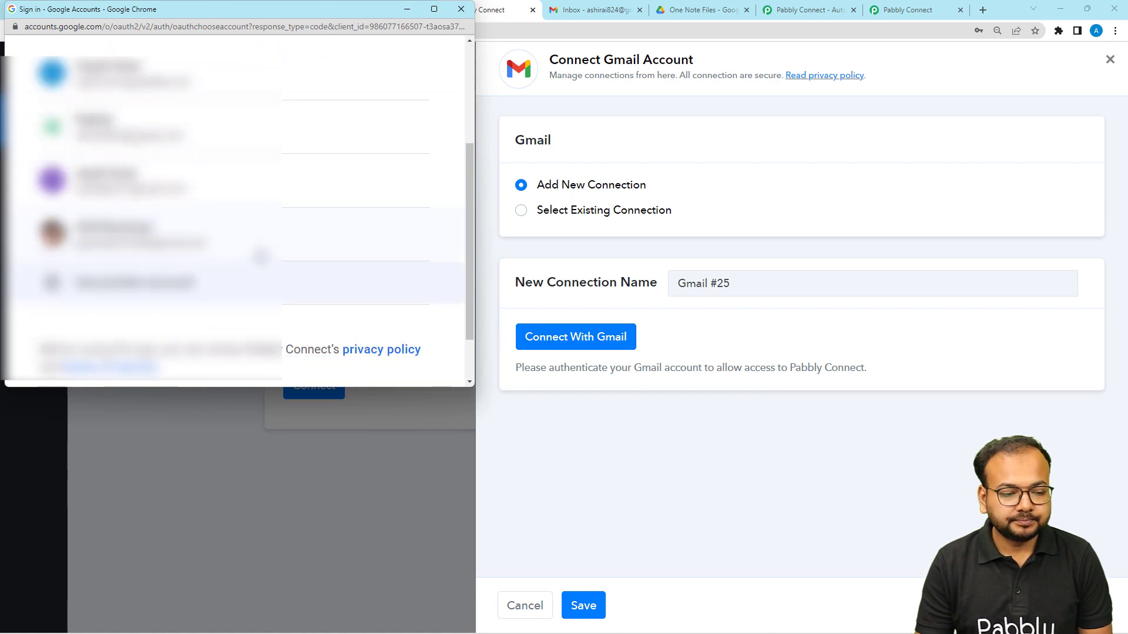
click(260, 253)
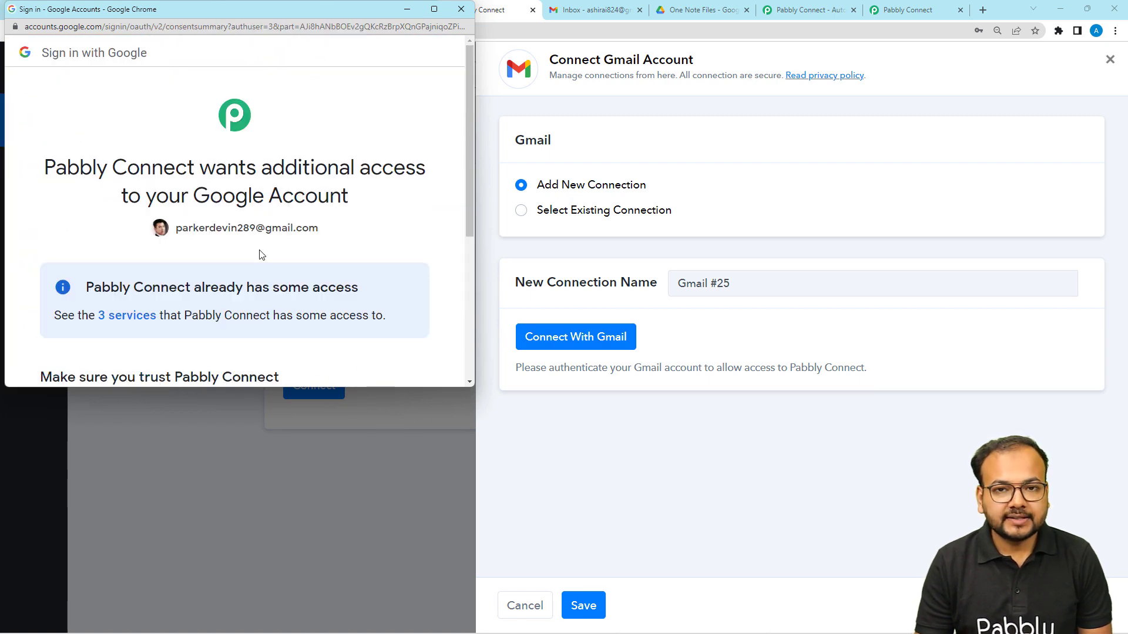
scroll(262, 254, down, 5)
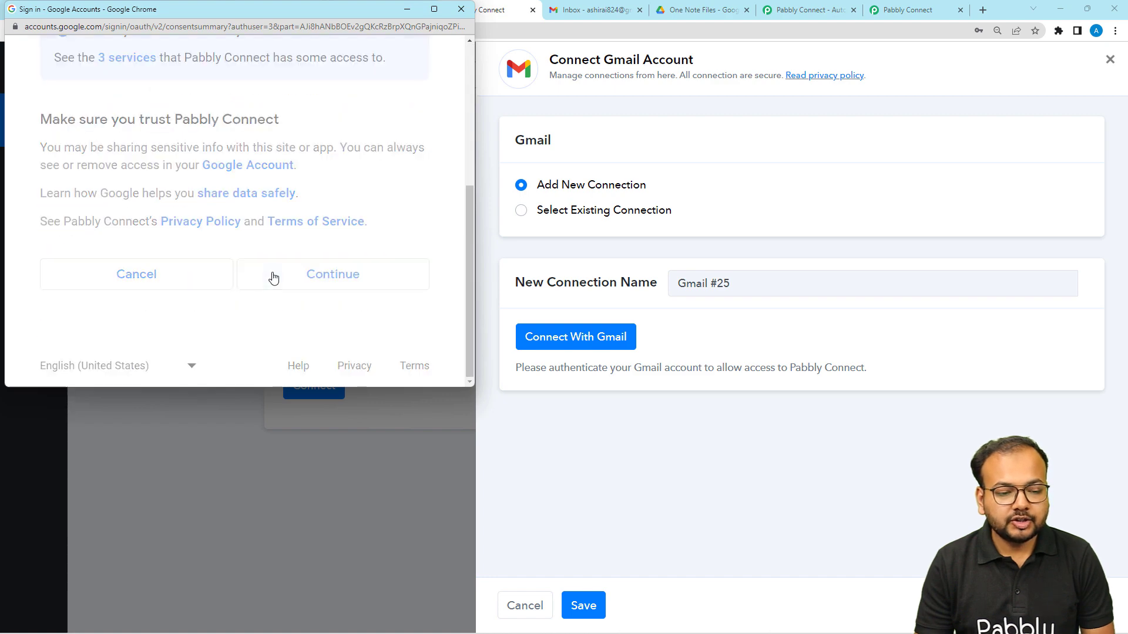
click(274, 276)
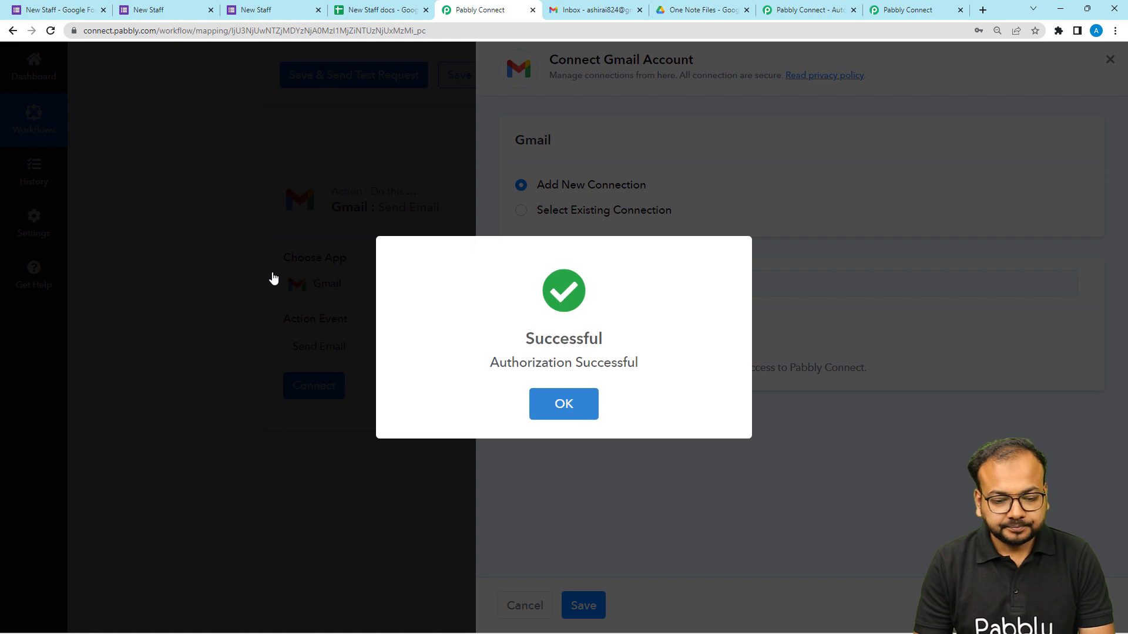
scroll(274, 276, down, 3)
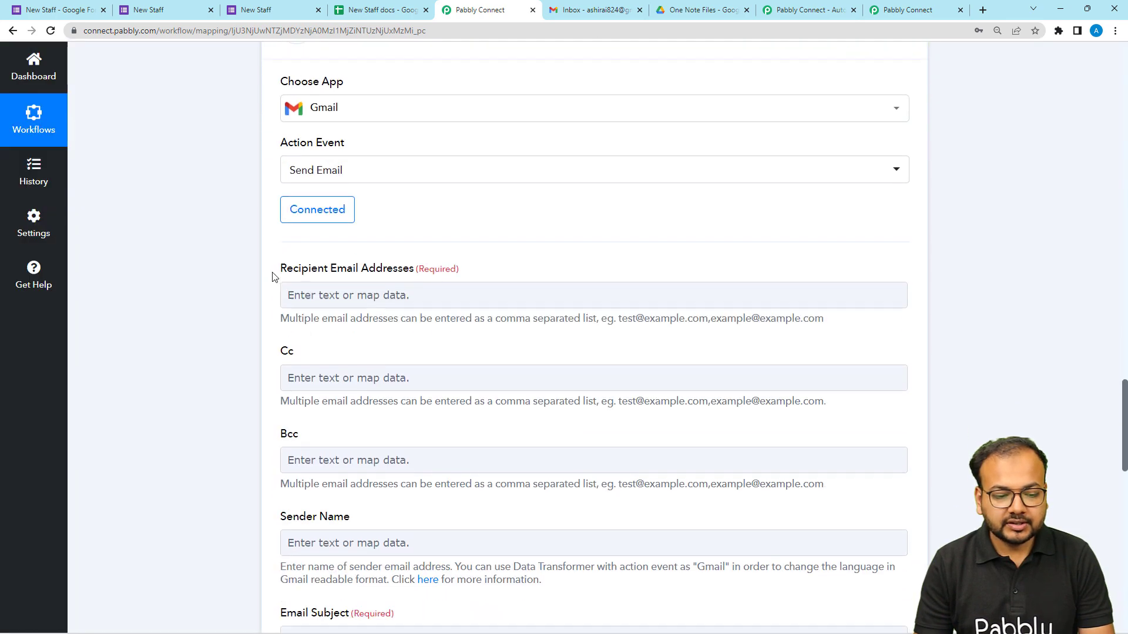
scroll(294, 238, down, 2)
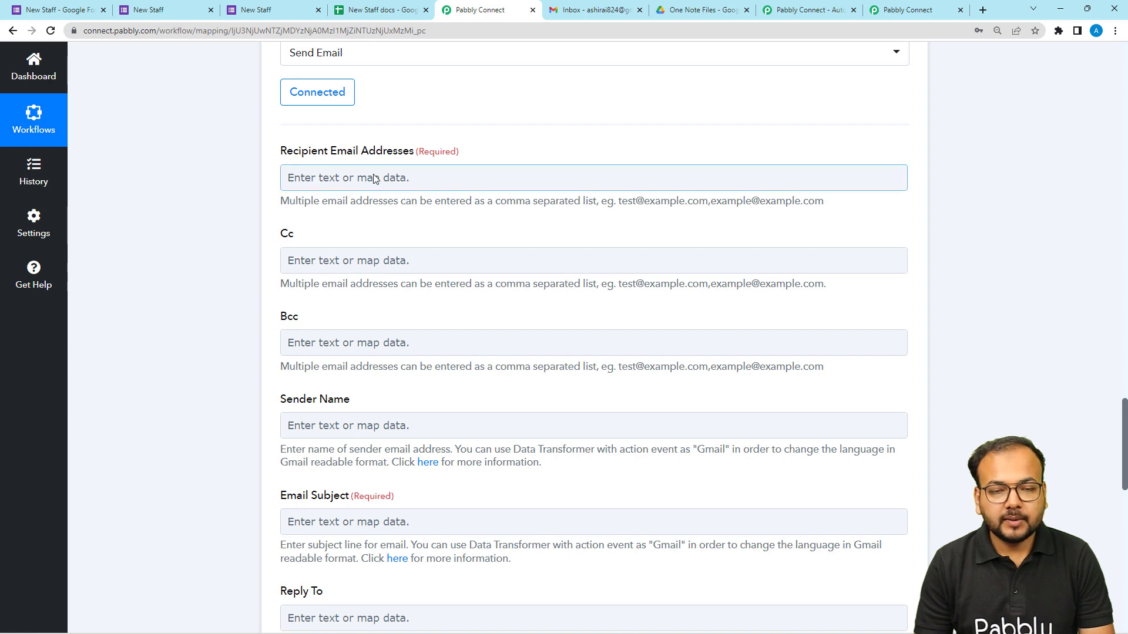
scroll(374, 178, up, 7)
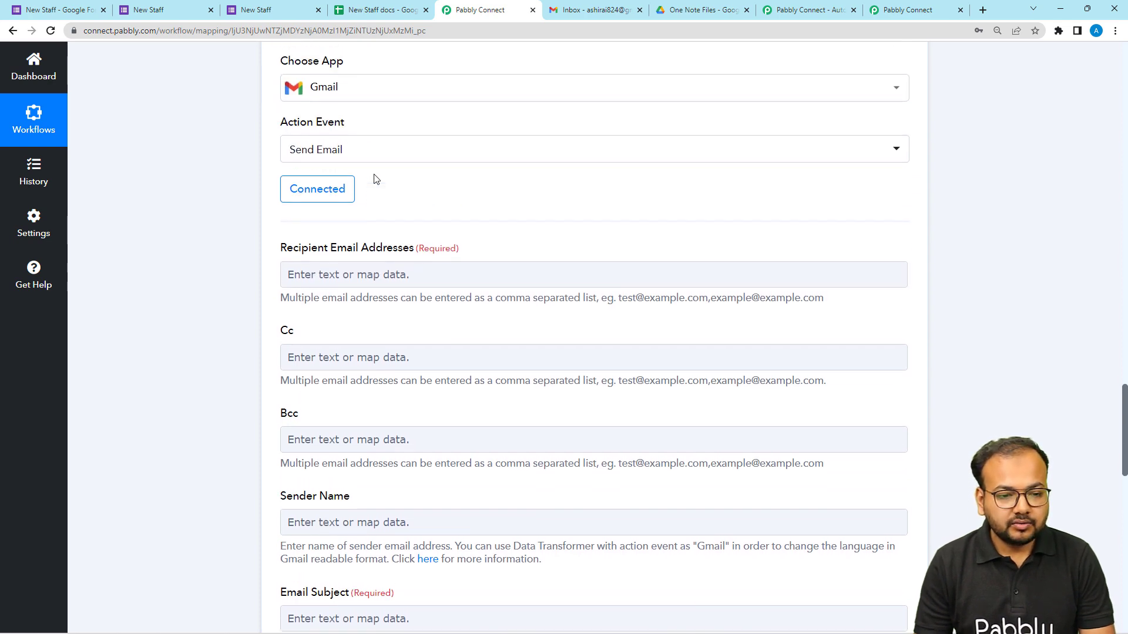
Step: Review the Replace Text result and the captured Google Forms response, and find the Email field holding the form respondent's address
scroll(373, 176, up, 6)
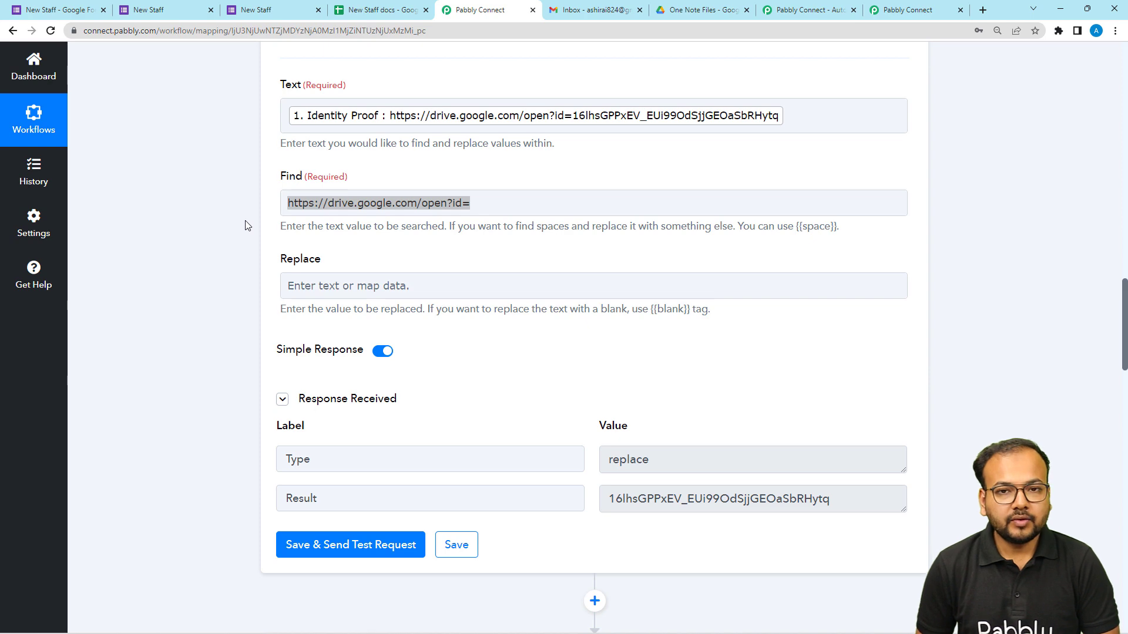
scroll(245, 227, down, 12)
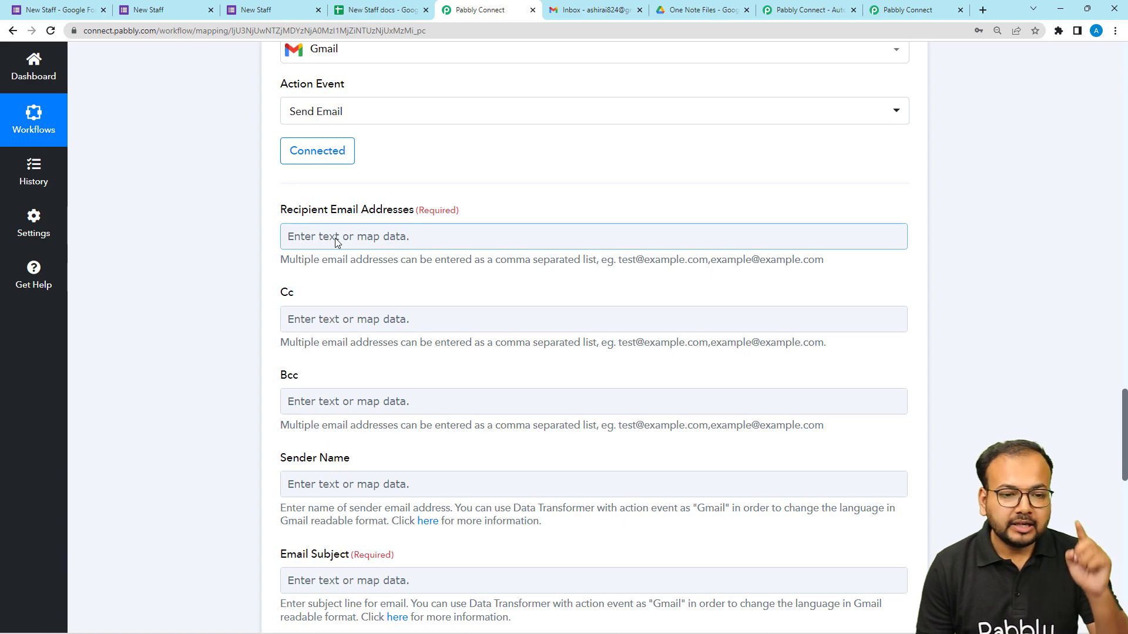
scroll(335, 238, up, 15)
scroll(338, 237, up, 15)
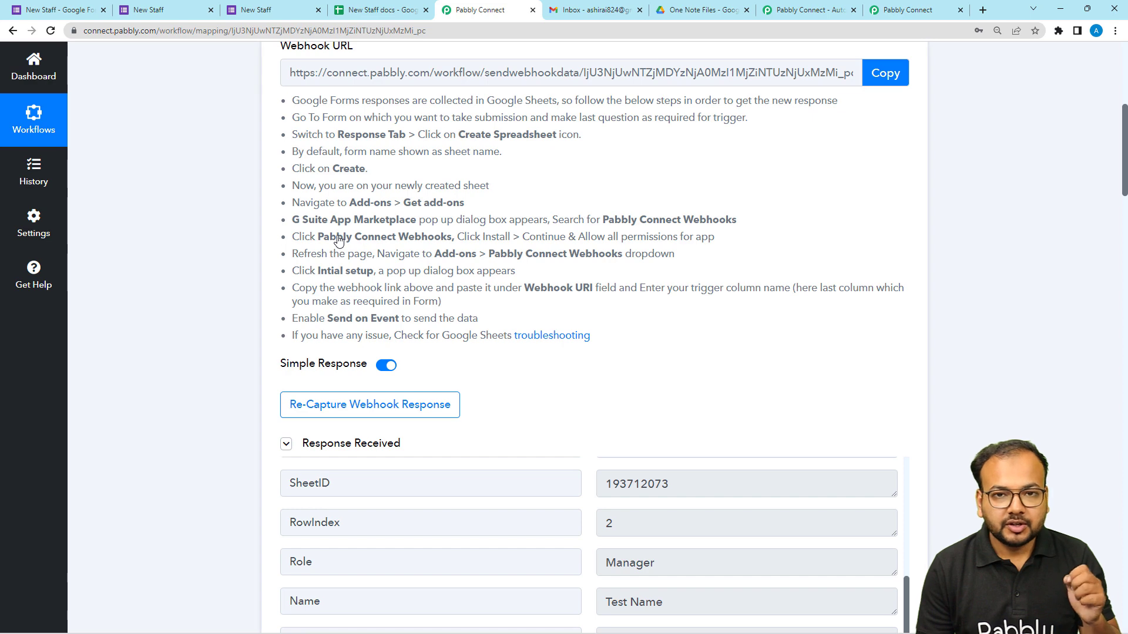
scroll(338, 237, down, 10)
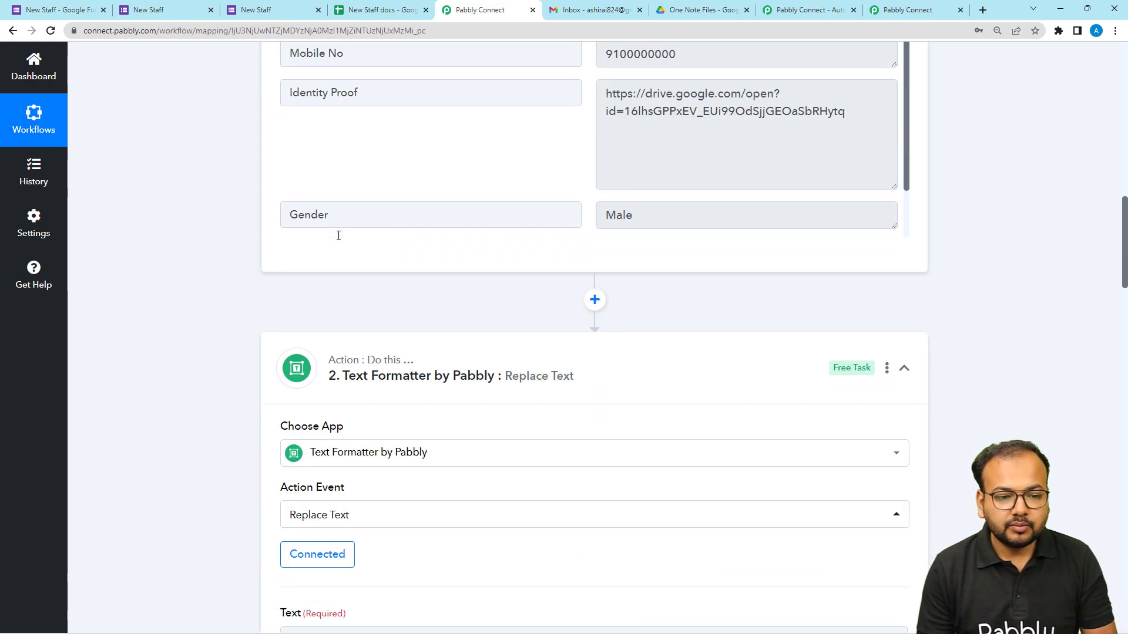
scroll(337, 237, up, 4)
scroll(181, 206, up, 4)
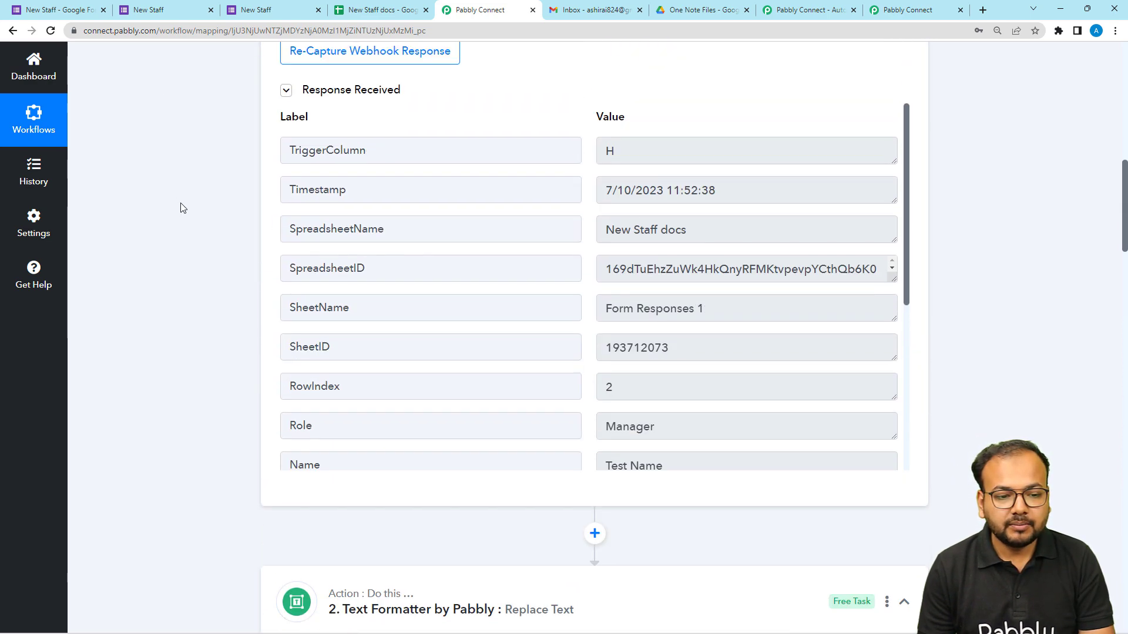
scroll(347, 245, down, 5)
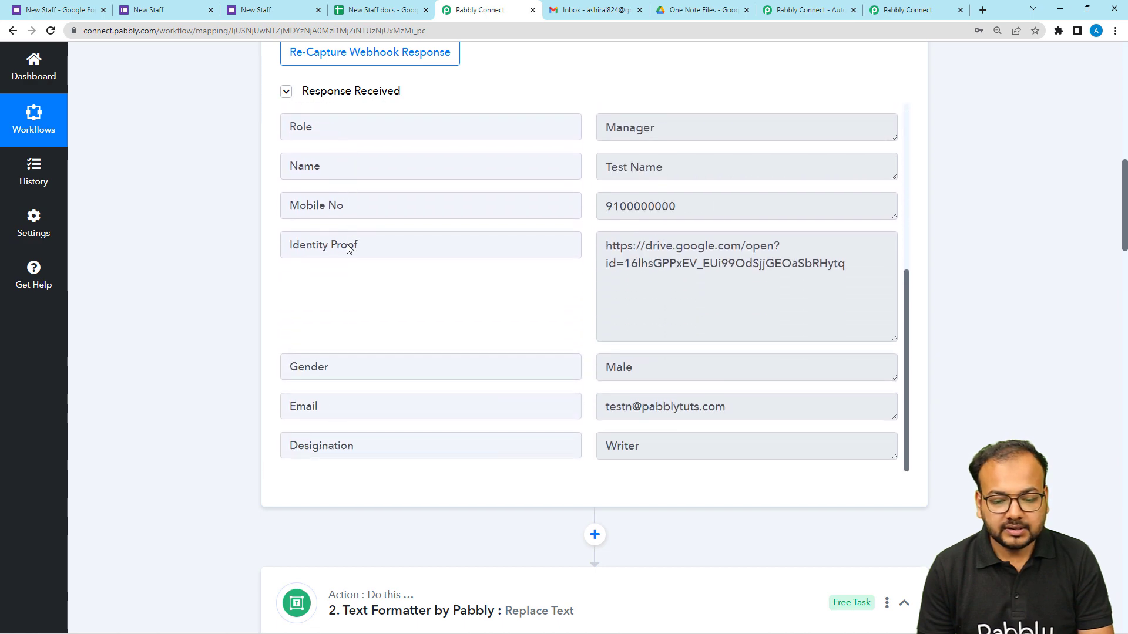
drag(355, 396, 264, 419)
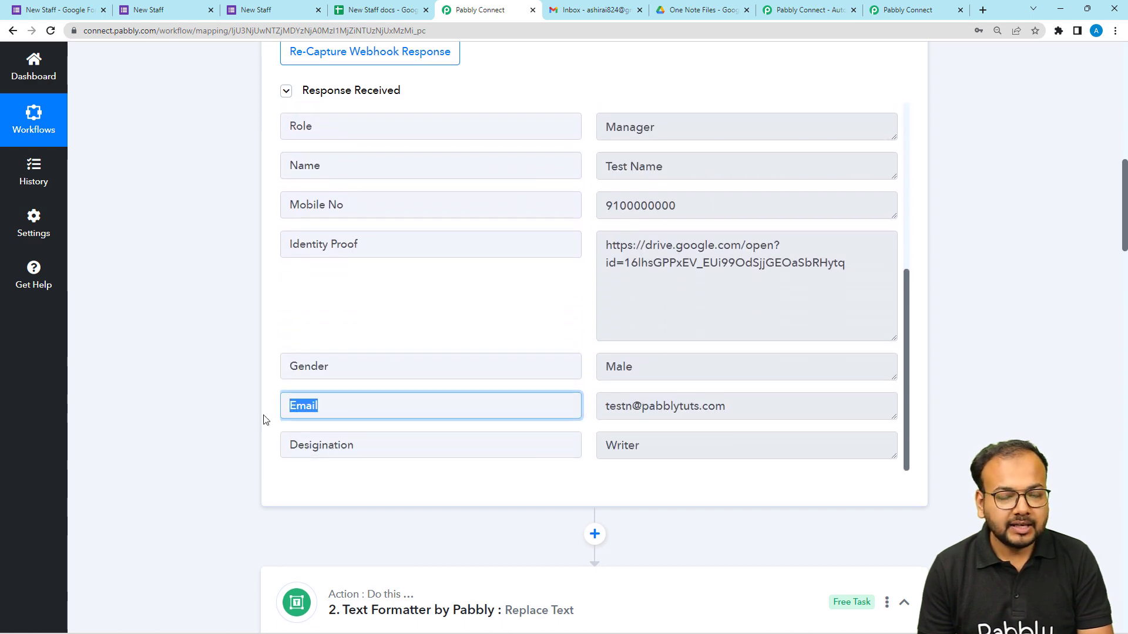
Step: Map the Email value from the Google Forms response into the Gmail action's Recipient Email Addresses
scroll(264, 420, down, 20)
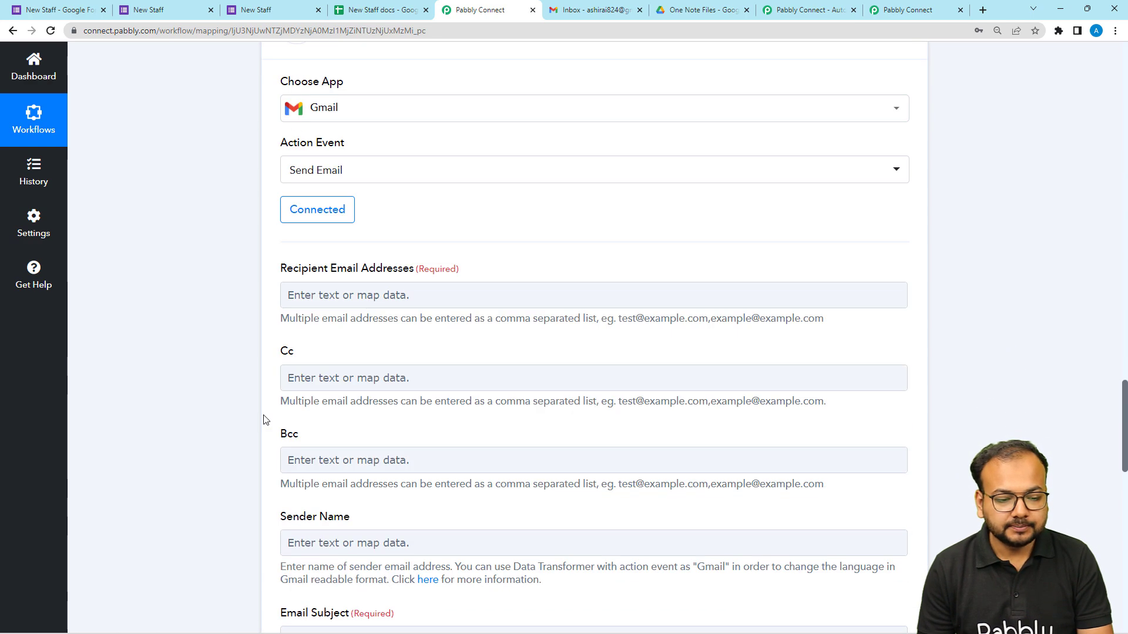
click(307, 296)
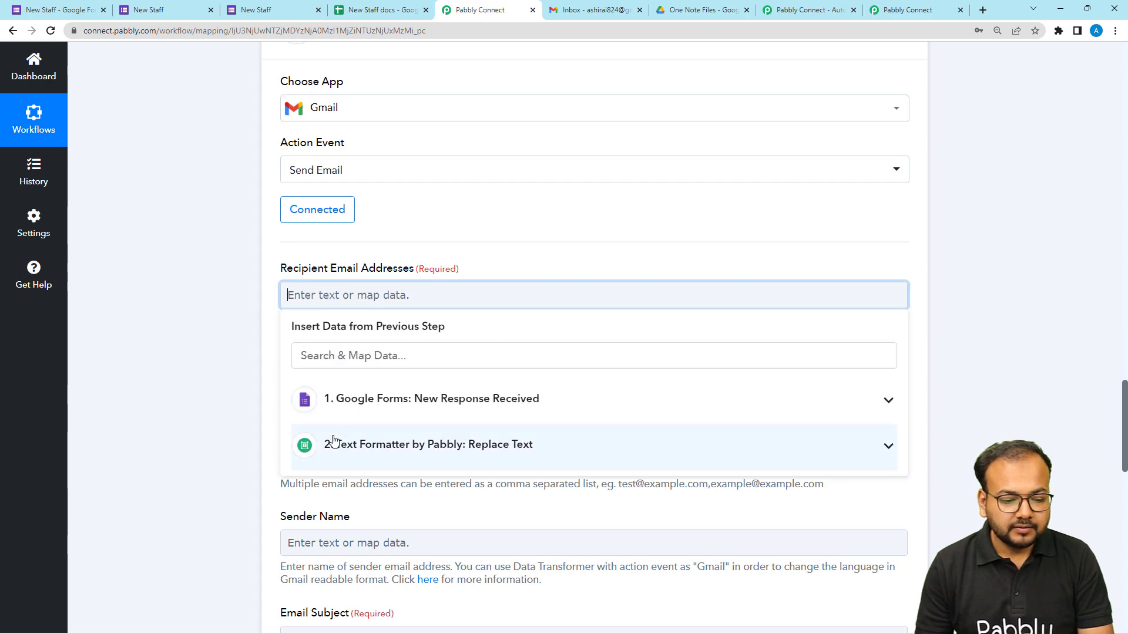
click(344, 418)
scroll(388, 549, down, 5)
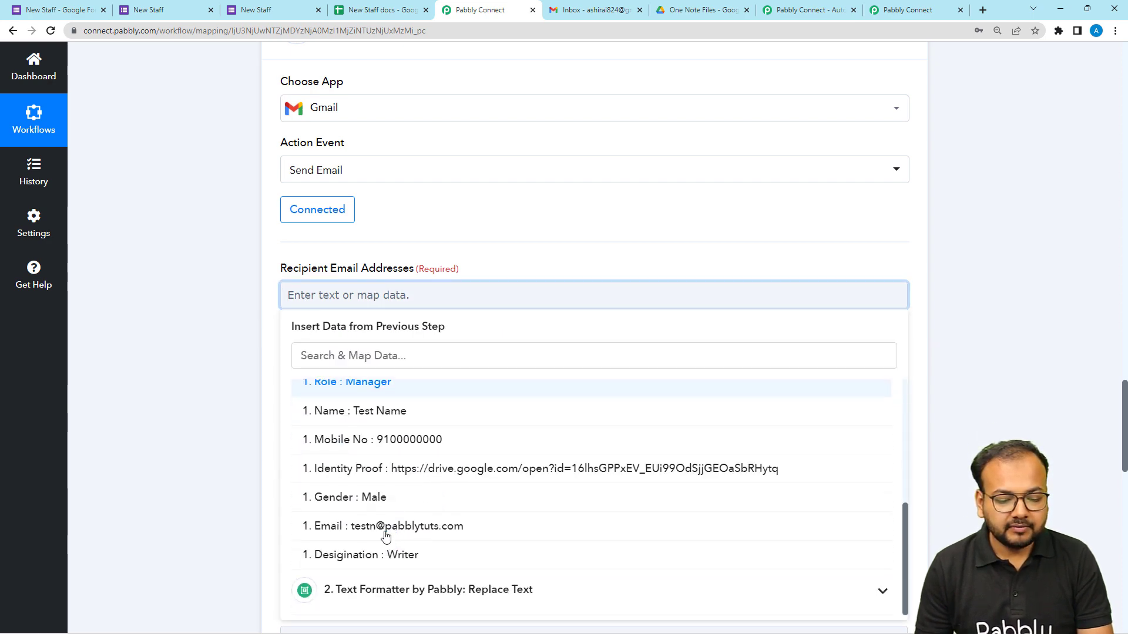
click(388, 527)
Step: Set the Sender Name of the Gmail action to "team google forms"
scroll(215, 423, down, 3)
scroll(215, 423, down, 1)
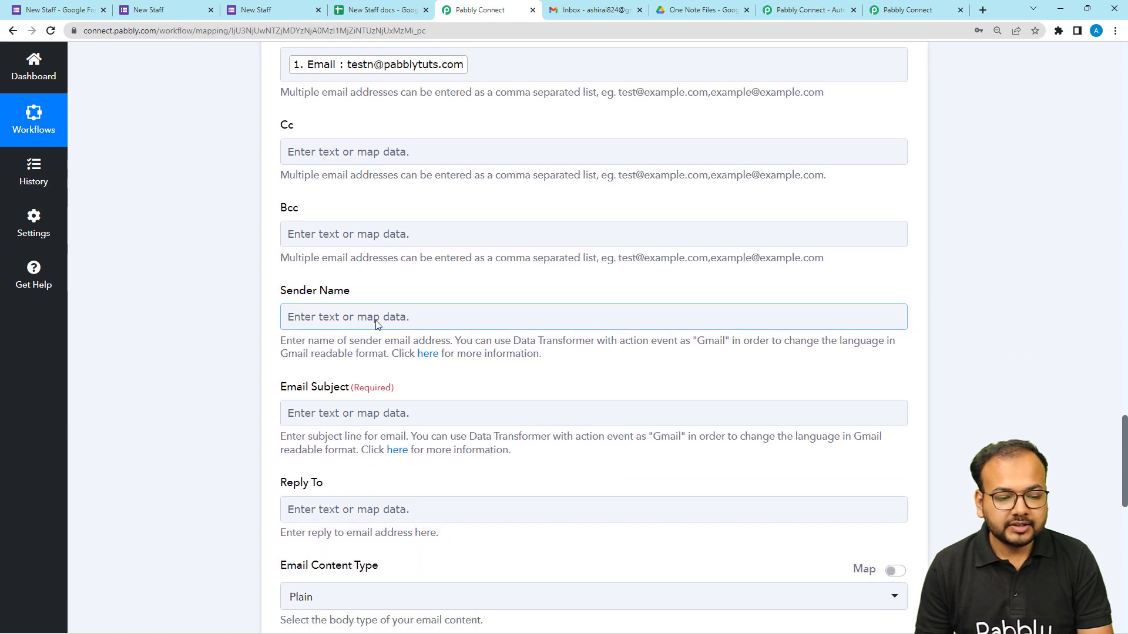
click(377, 325)
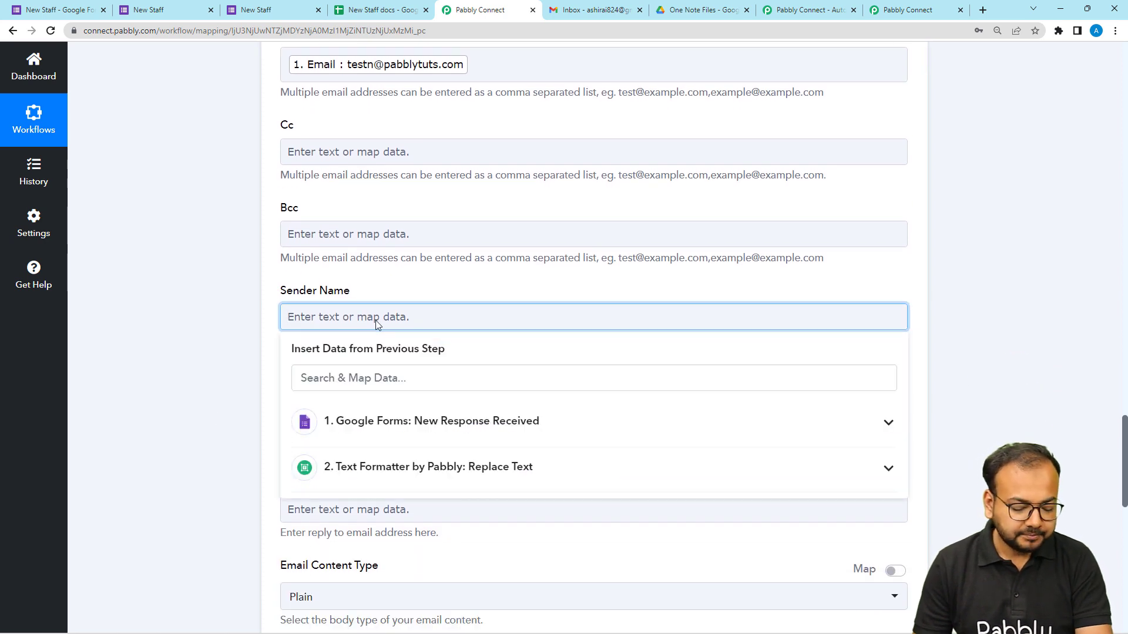
text(team google forms)
click(231, 363)
Step: Enter "Form submission received." as the Email Subject
scroll(231, 364, down, 1)
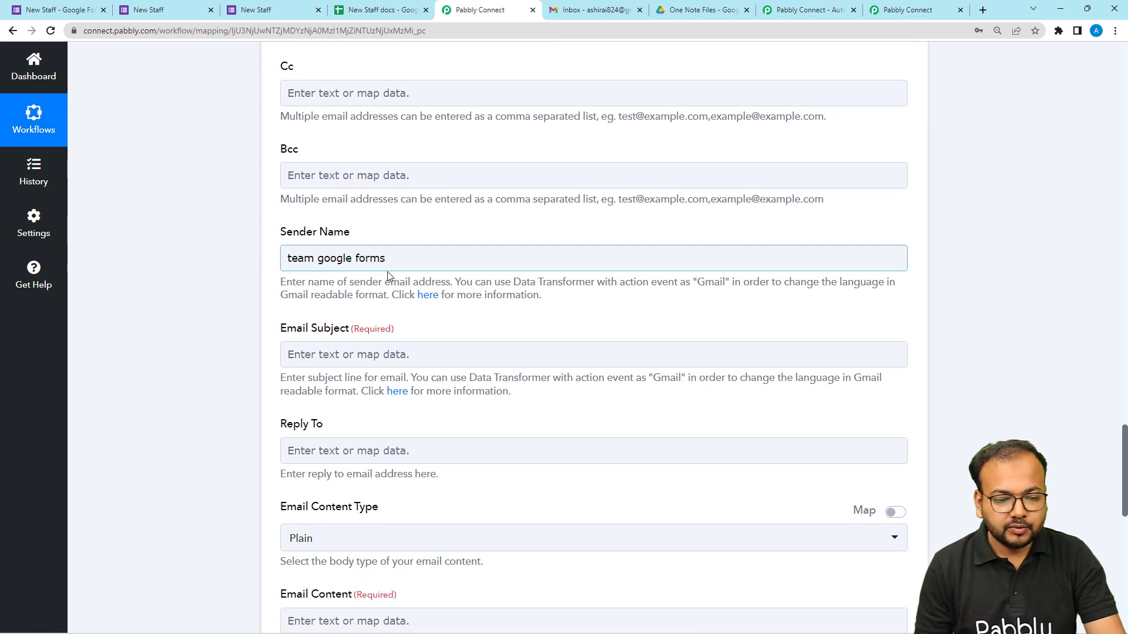
scroll(153, 277, down, 2)
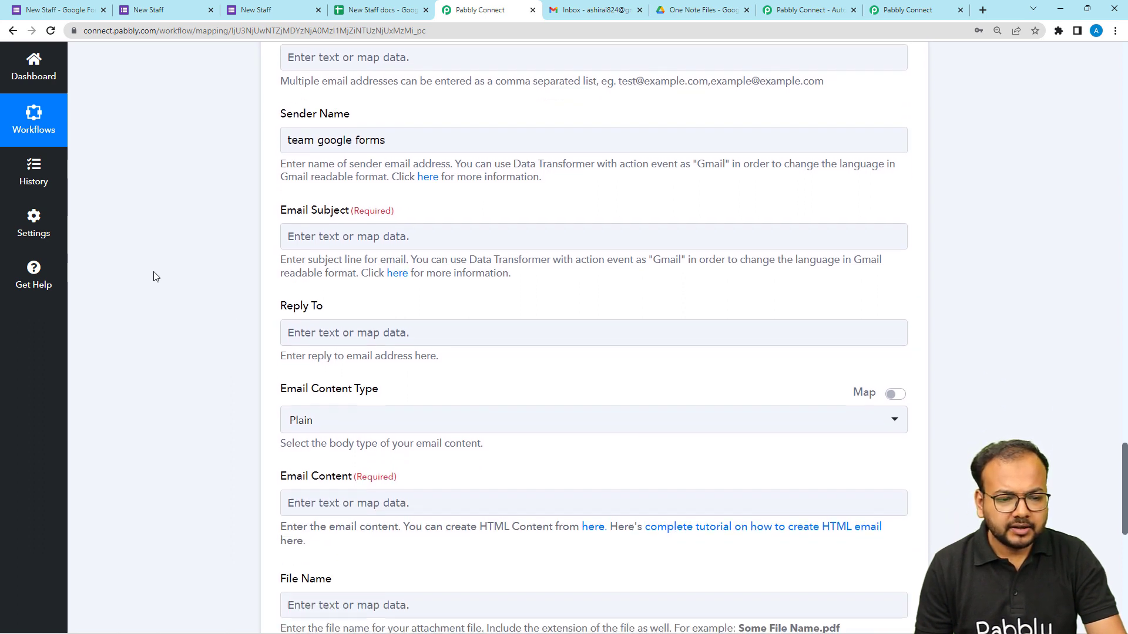
scroll(155, 277, down, 1)
click(380, 179)
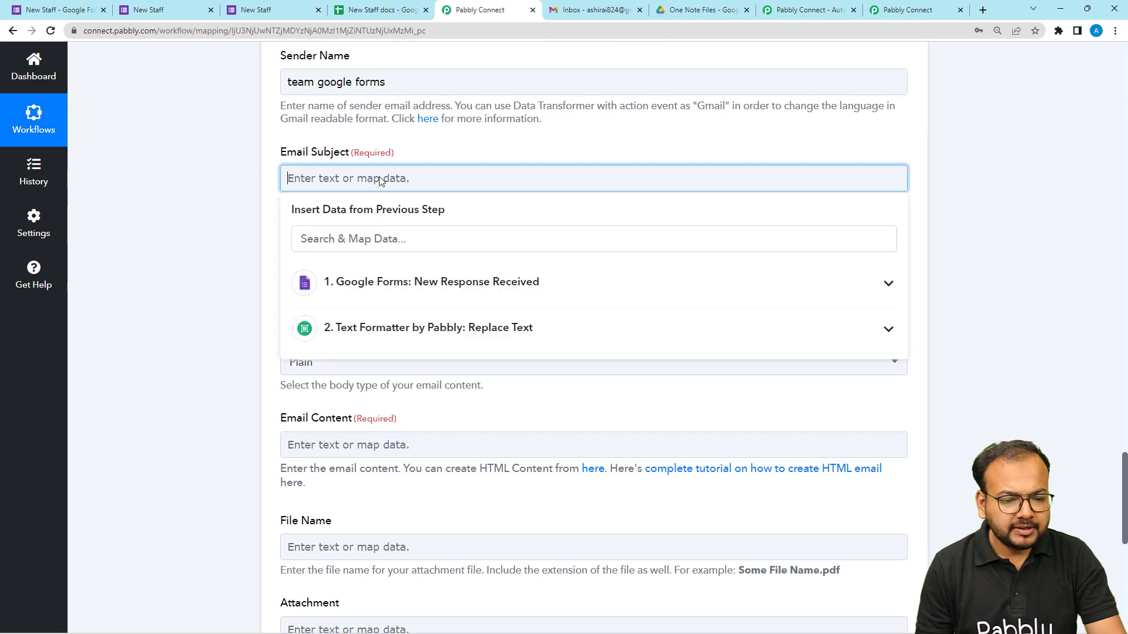
text(Th)
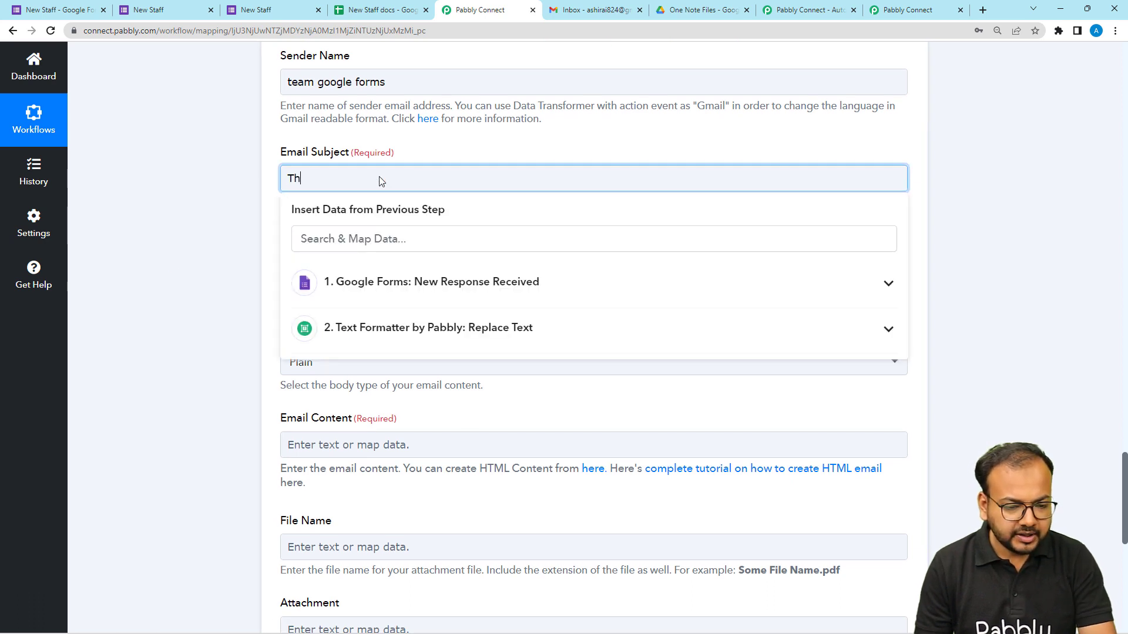
key(BackSpace)
key(BackSpace)
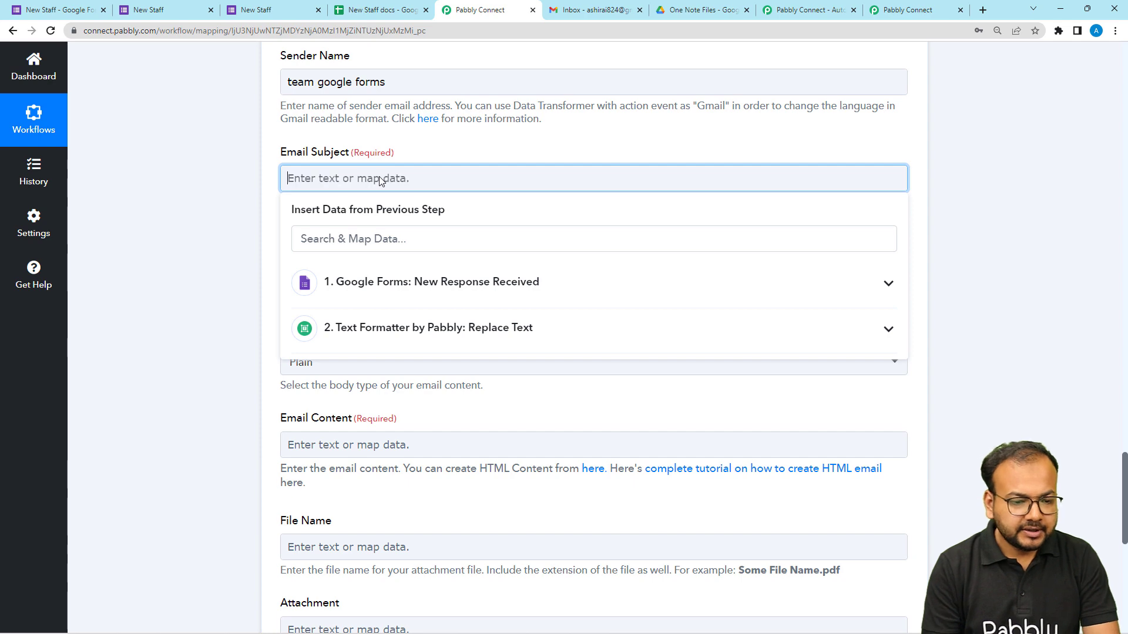
text(Form submission received.)
click(264, 181)
Step: Write the Email Content with "Dear ,", a submission-received sentence introducing the submitted details, a note that the uploaded file is attached, and "Thank you."
scroll(264, 181, down, 3)
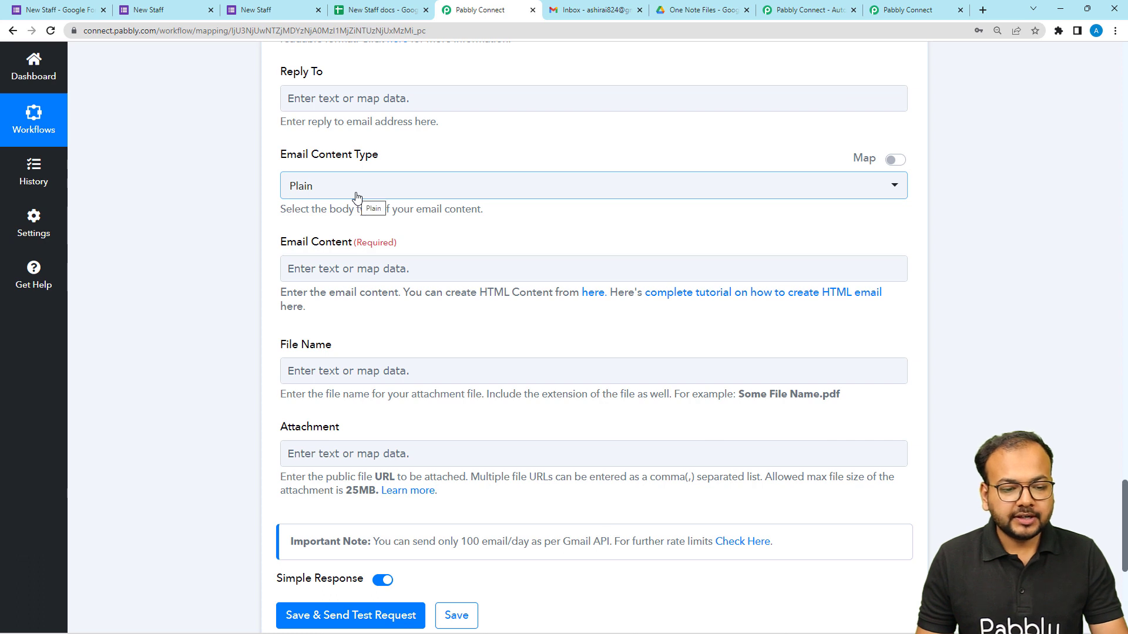
scroll(213, 249, down, 2)
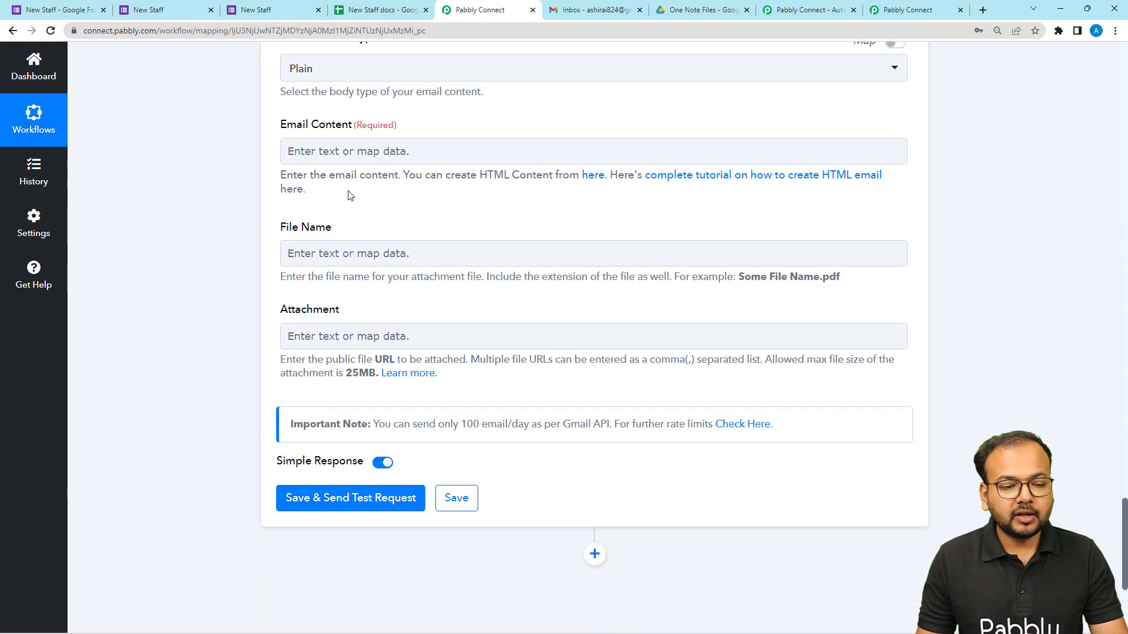
click(357, 152)
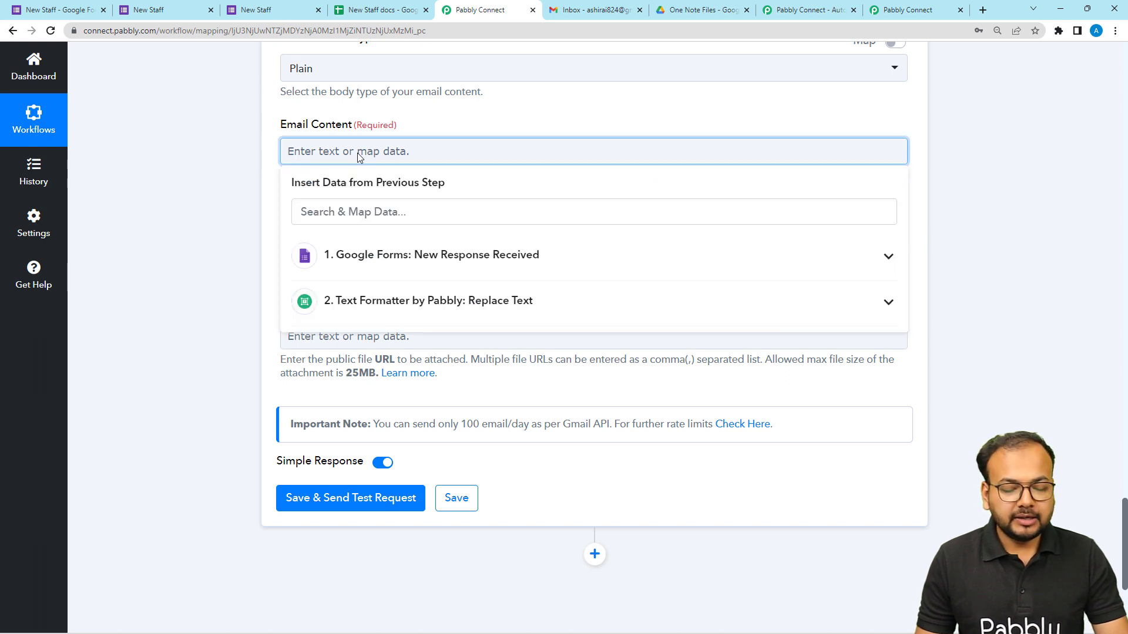
text(Dear ,  We hace recieved your form submission successfully. You have submitted the following details:-  The file that you have upload is attached in this mail.  Thank you.)
click(246, 194)
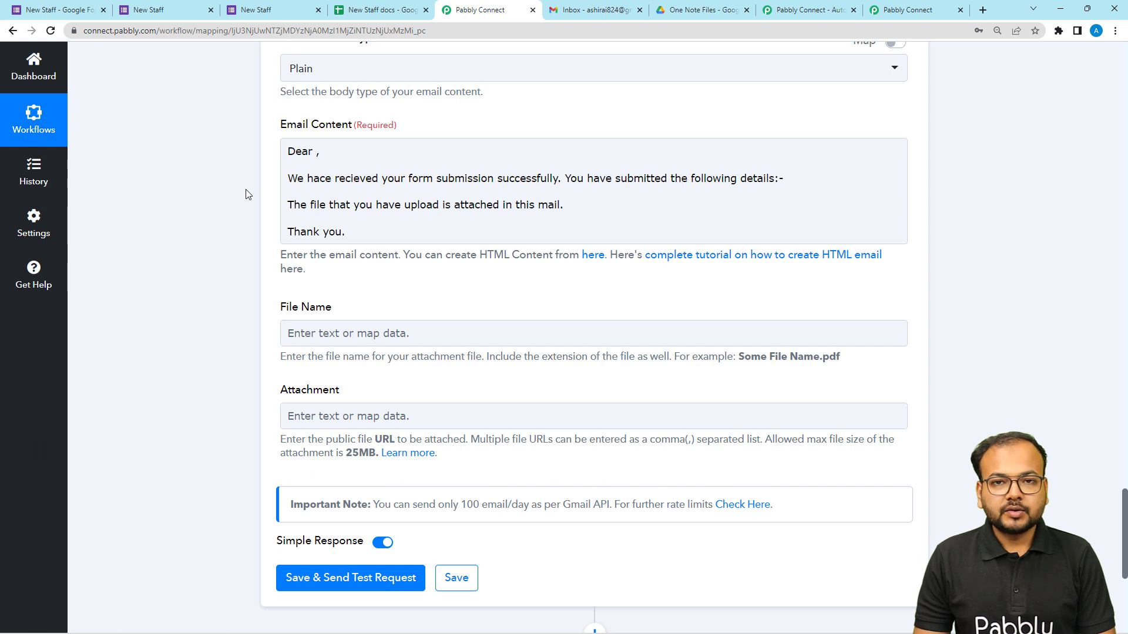
Step: Correct the misspelled "hace" to "have" in the first sentence of the Email Content
scroll(246, 194, up, 1)
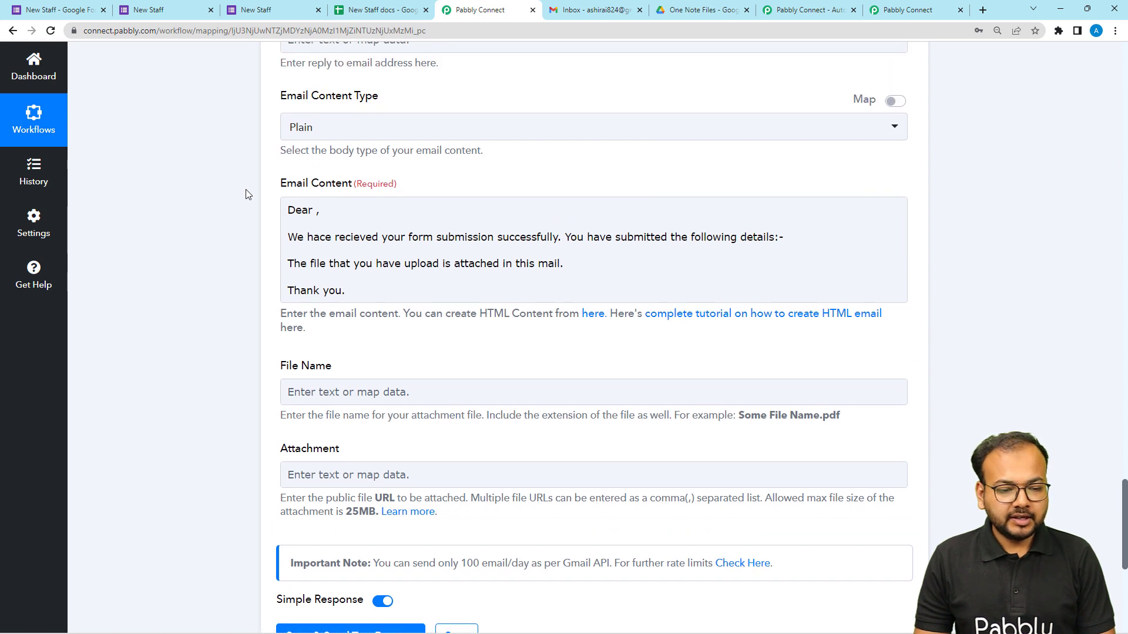
click(327, 242)
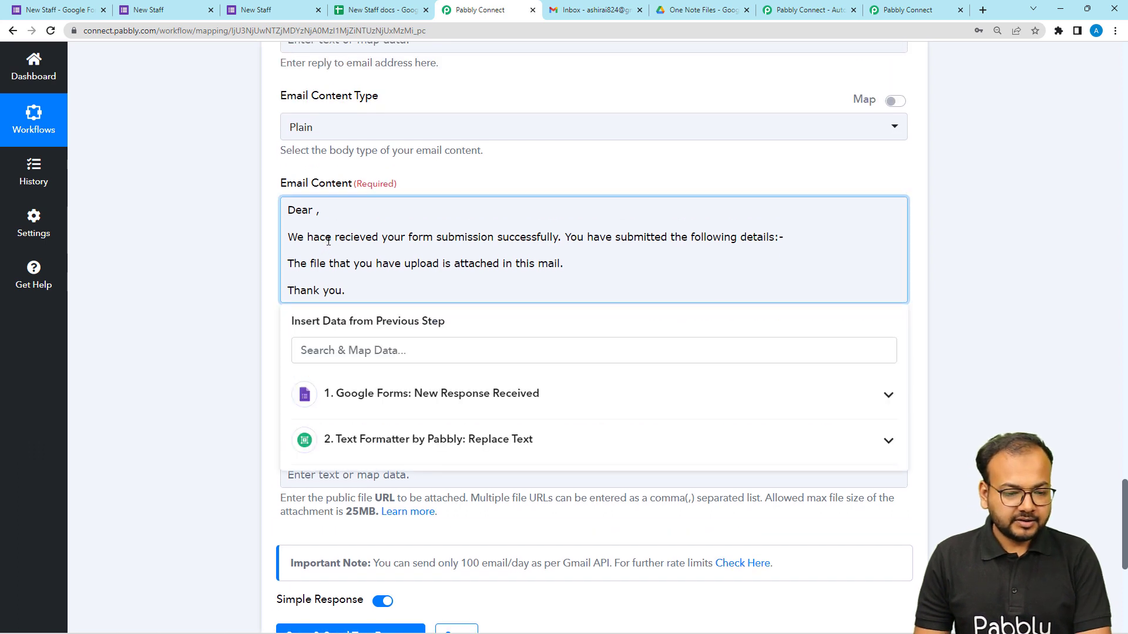
key(BackSpace)
text(v)
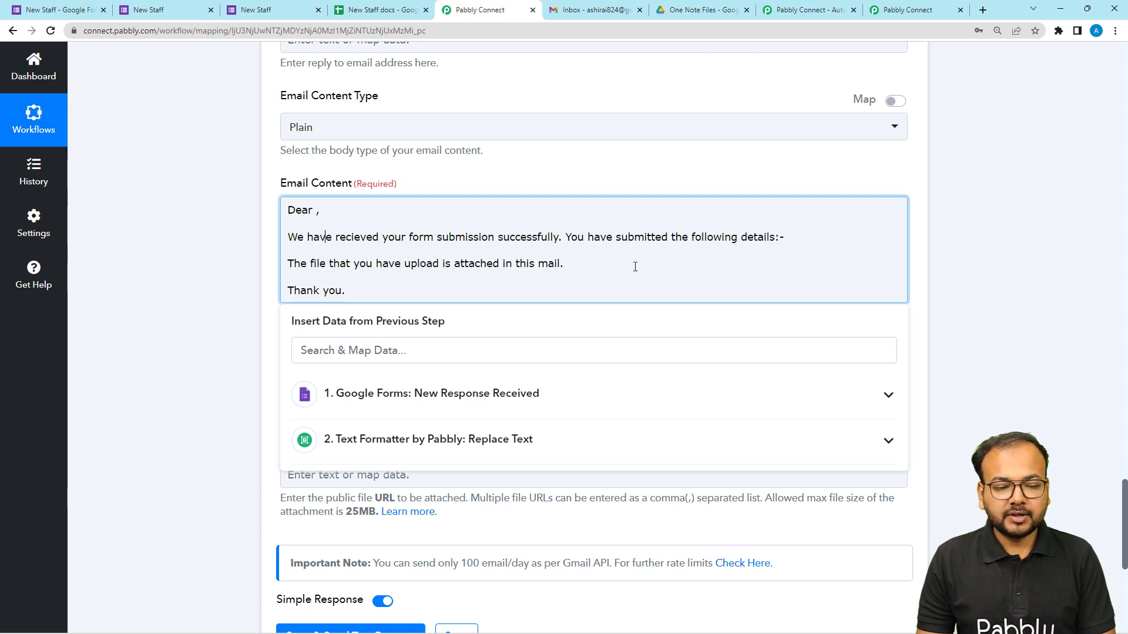
Step: Insert the SpreadsheetName value from the Google Forms response after "Dear" in the Email Content, before the comma
click(320, 216)
text(,)
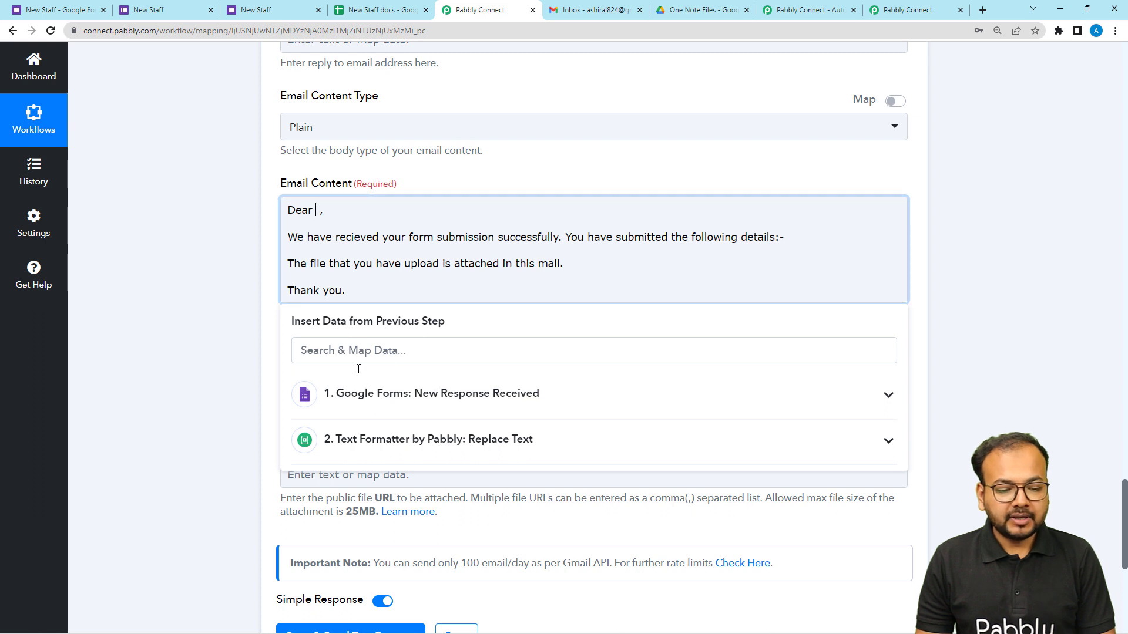
click(355, 396)
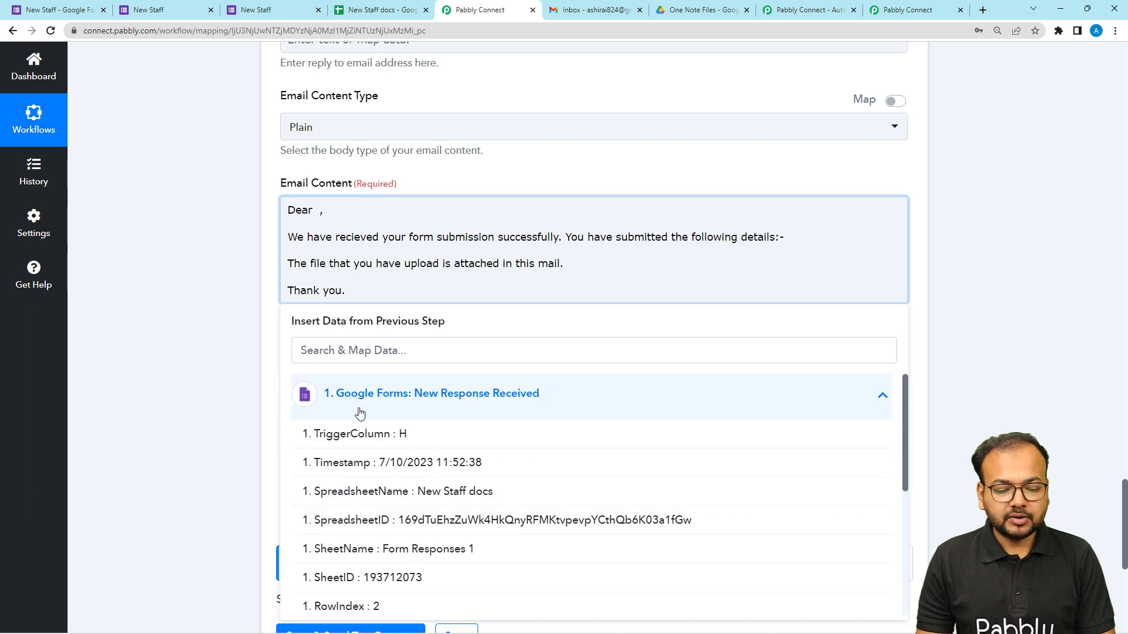
click(390, 492)
Step: Add a line below "You have submitted the following details:-" and map the Google Forms Name value there
click(797, 246)
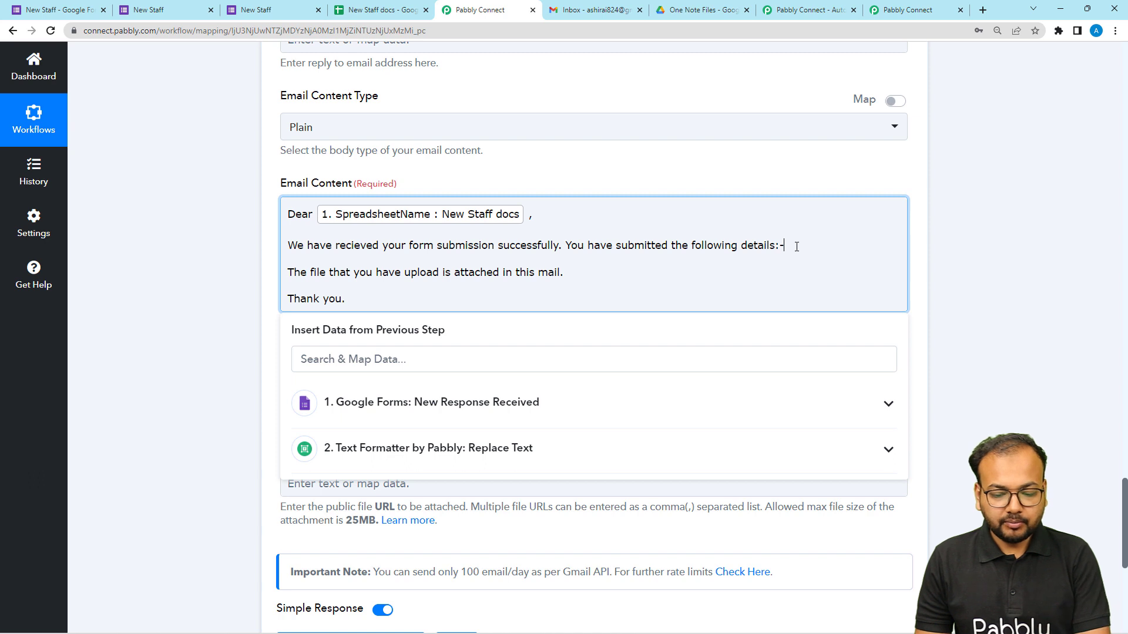
key(Return)
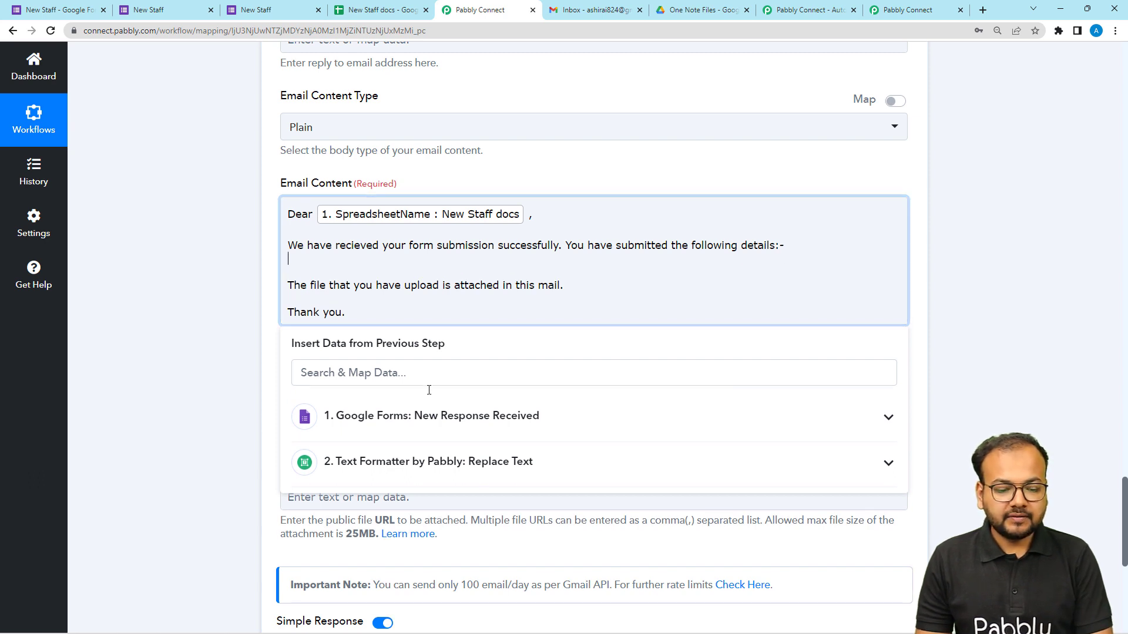
click(392, 415)
scroll(386, 456, down, 3)
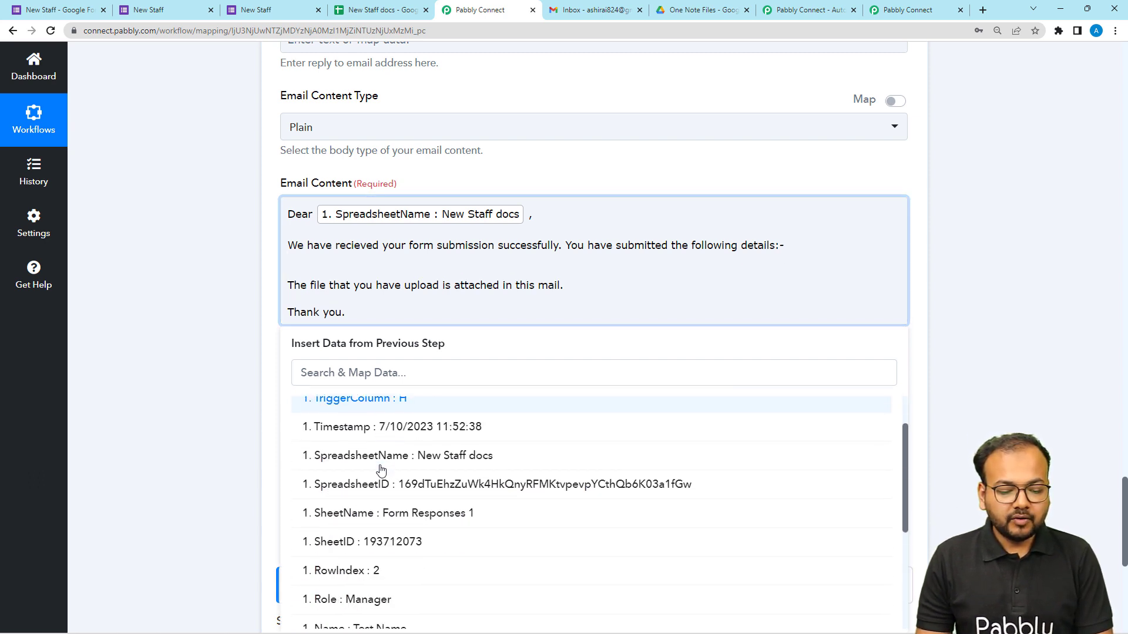
click(367, 515)
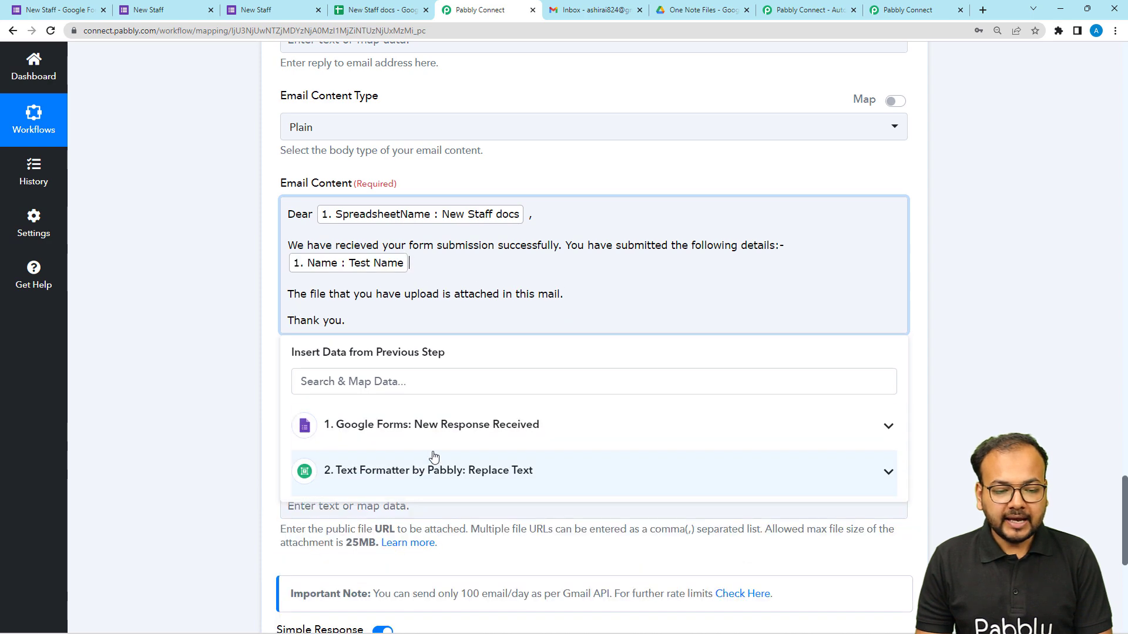
Step: Map the Google Forms Email value on a new line below the Name value in the Email Content
key(Return)
scroll(468, 370, down, 1)
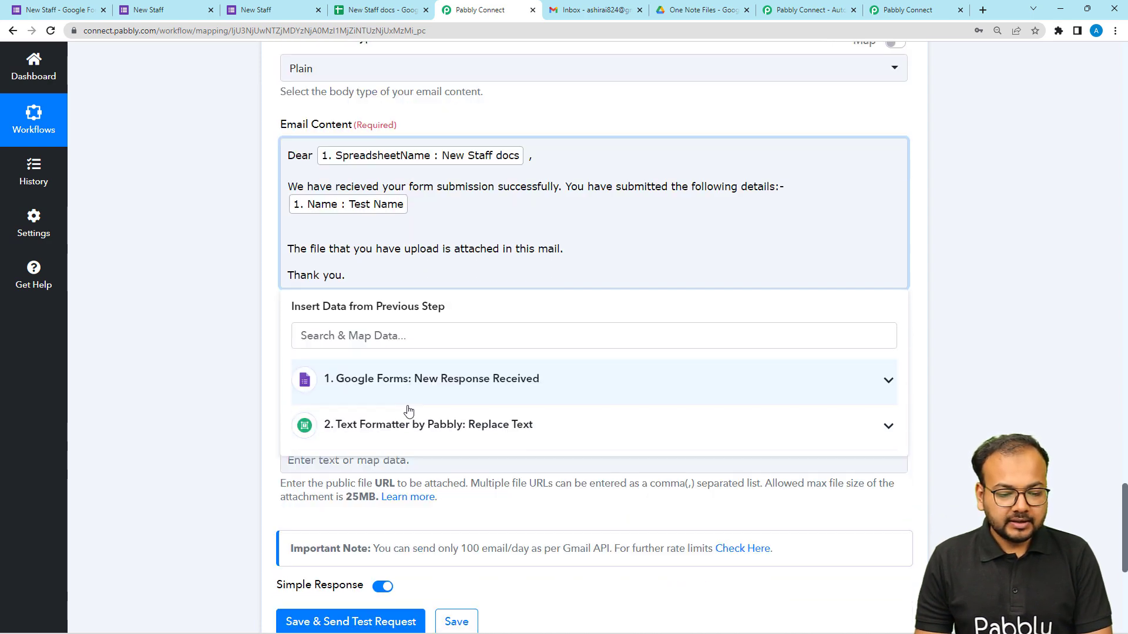
click(411, 392)
scroll(403, 547, down, 5)
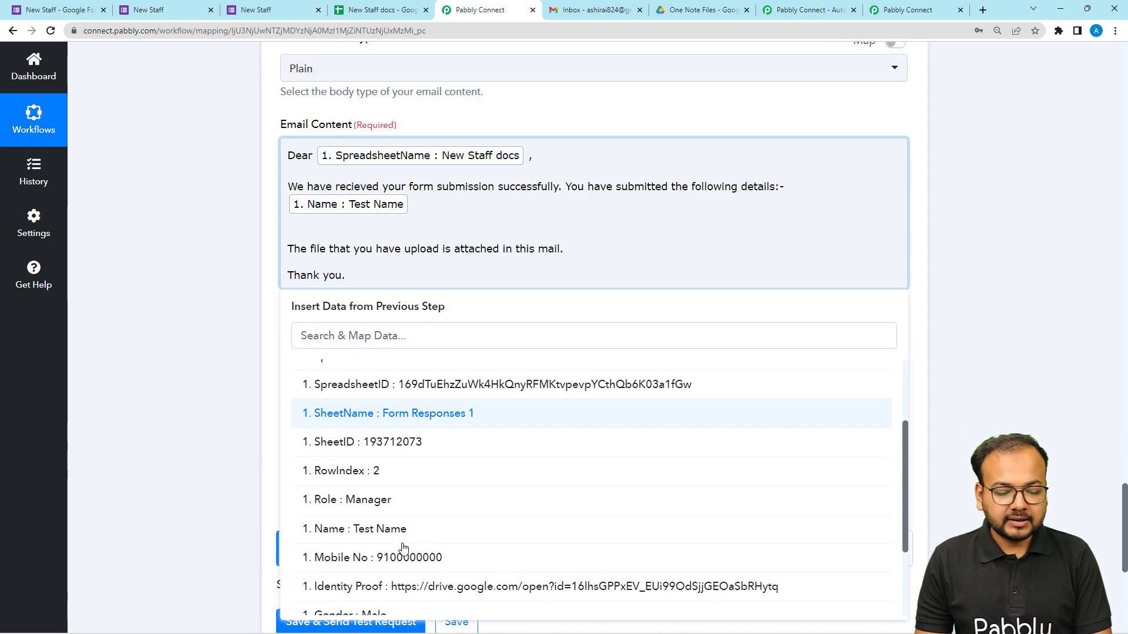
click(382, 594)
click(215, 313)
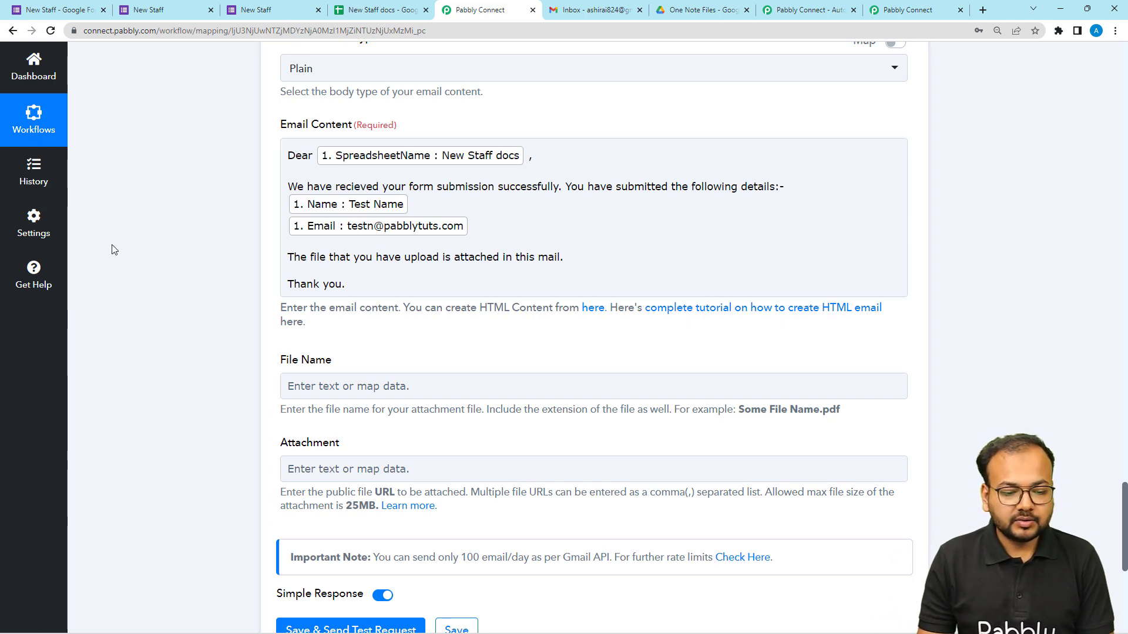
Step: Map the Name value from the Google Forms response into the File Name field of the Gmail action
scroll(111, 247, down, 3)
scroll(379, 183, up, 1)
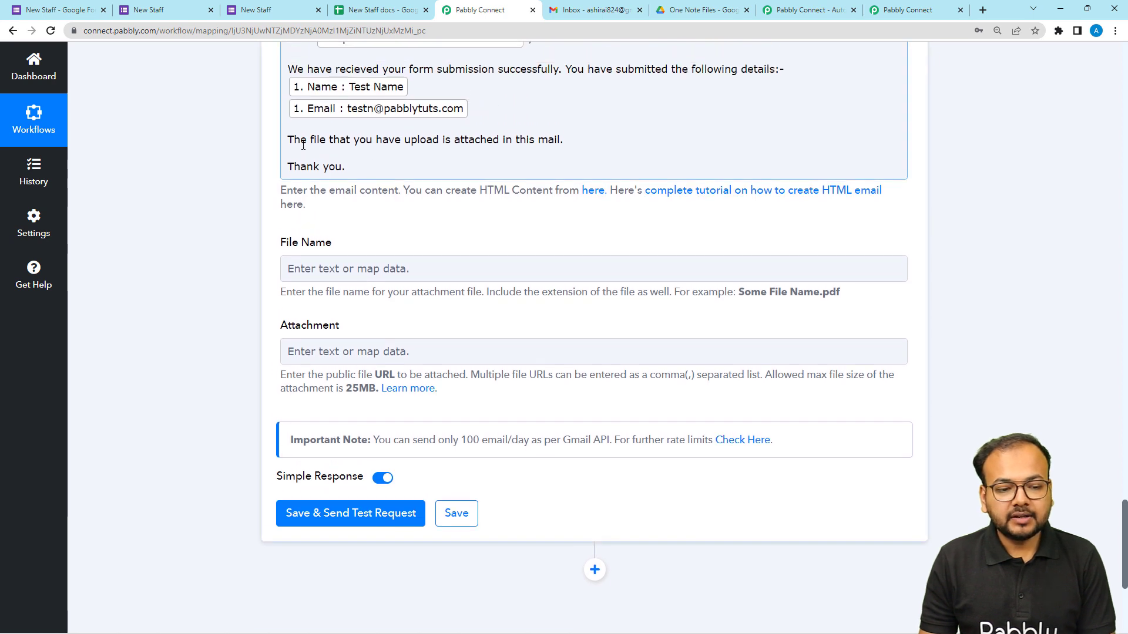
click(322, 267)
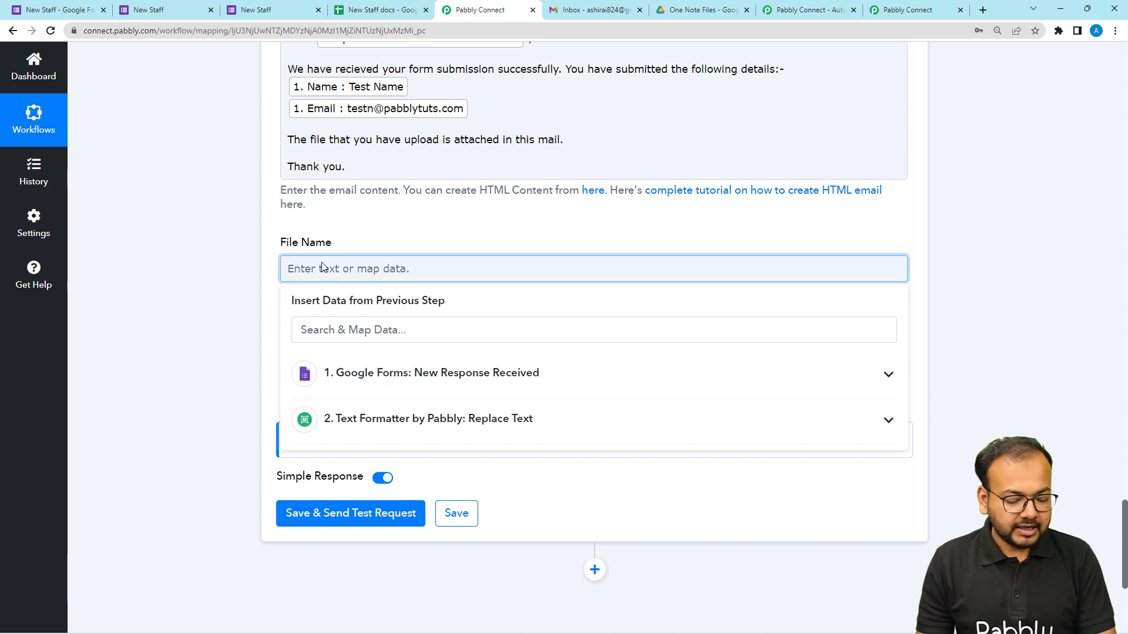
click(340, 371)
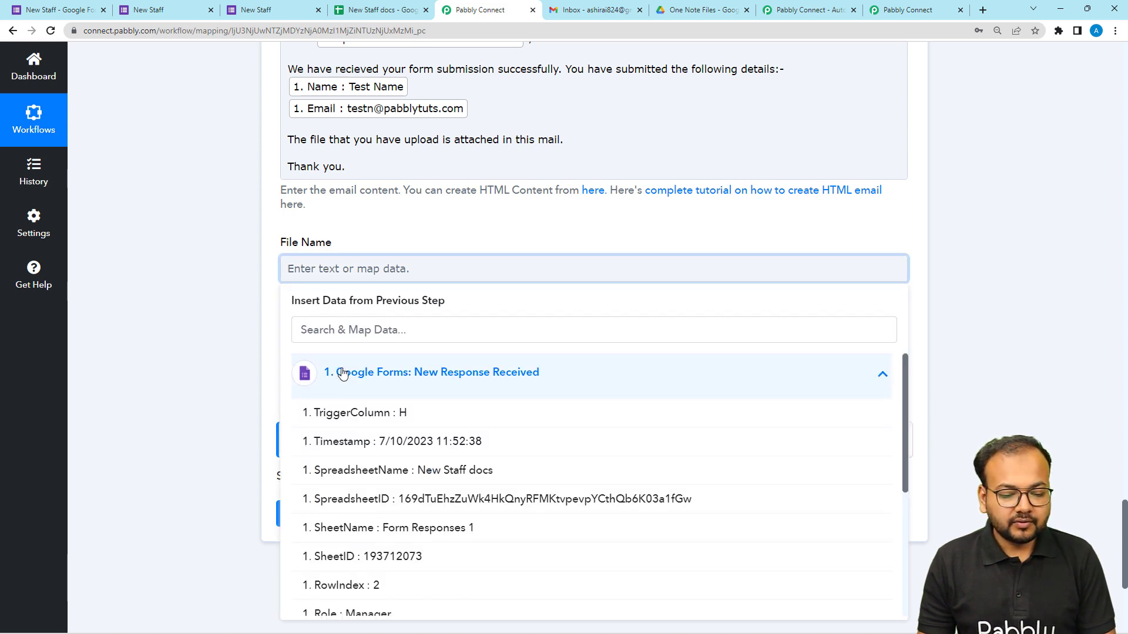
scroll(353, 410, down, 2)
scroll(377, 452, up, 1)
scroll(376, 453, down, 2)
scroll(377, 453, down, 2)
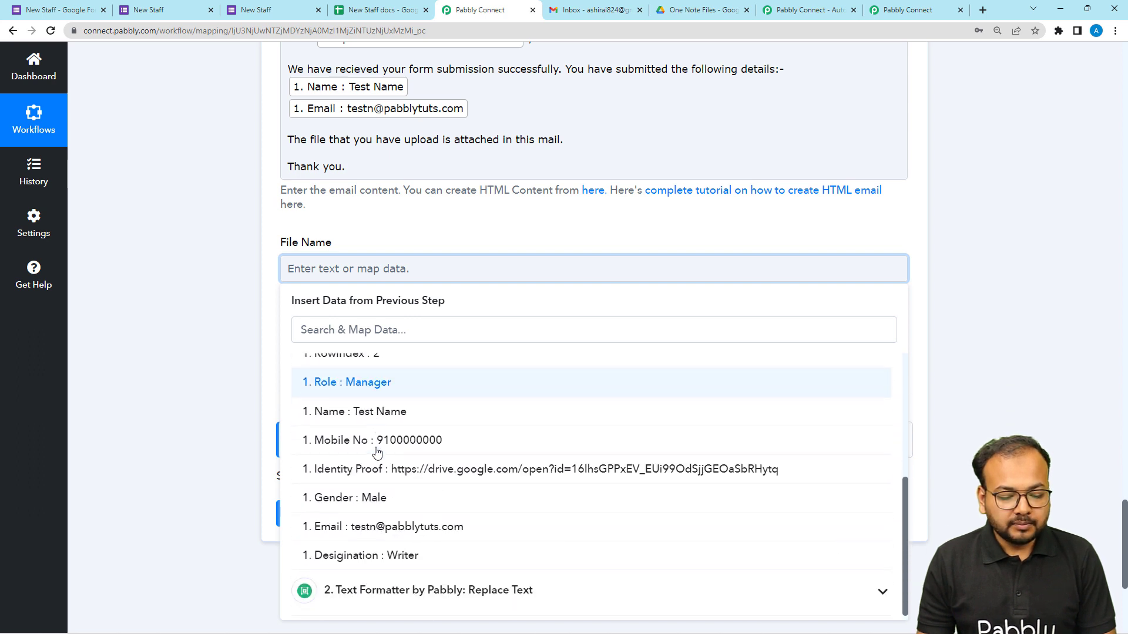
scroll(415, 410, up, 6)
scroll(418, 445, down, 2)
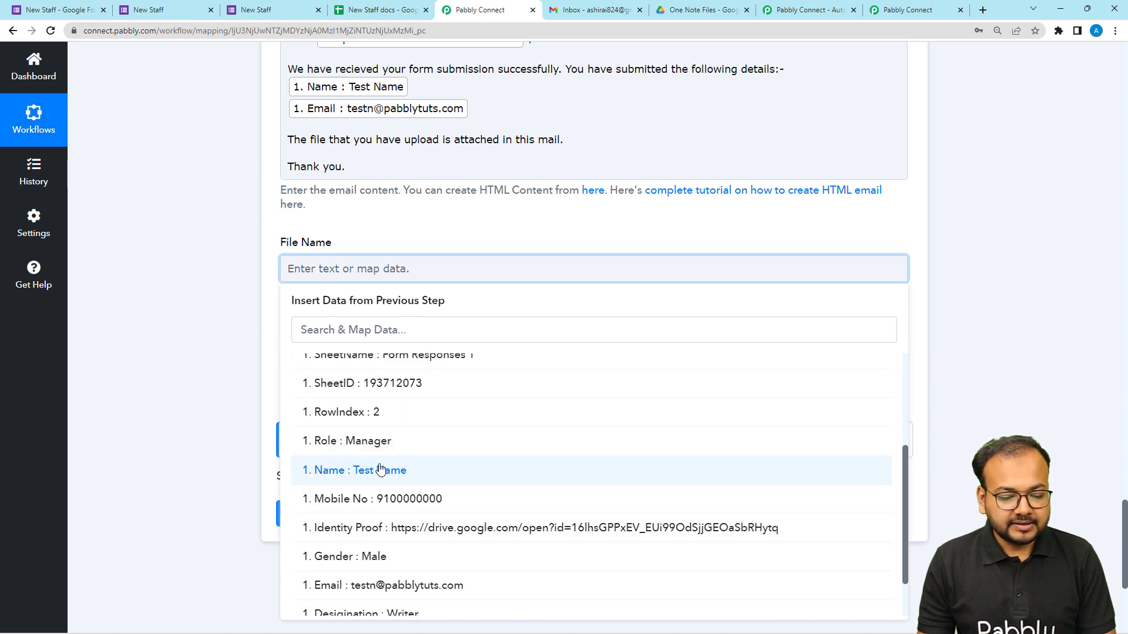
click(349, 475)
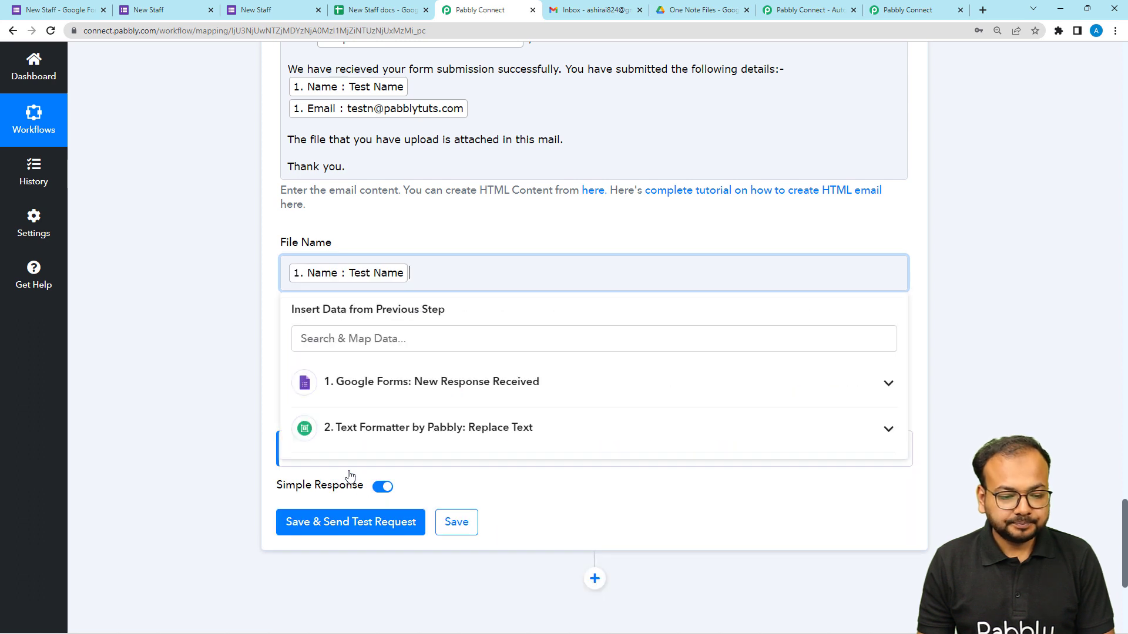
Step: Append "_id.pdf" after the mapped Name value in the File Name field
text(_id)
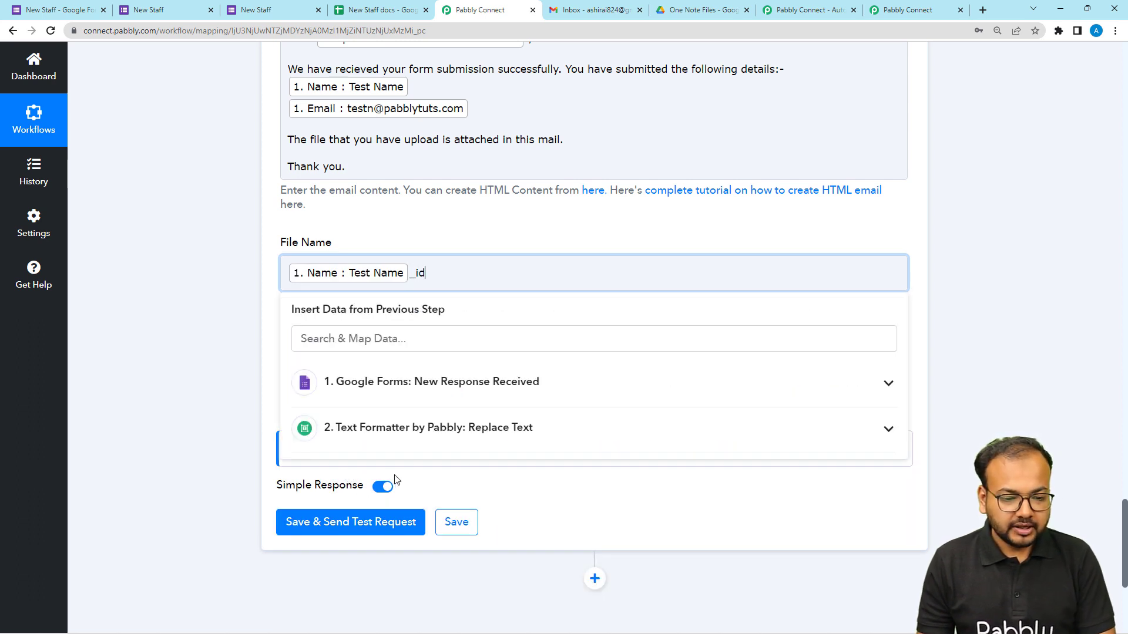
text(.pdf)
click(213, 312)
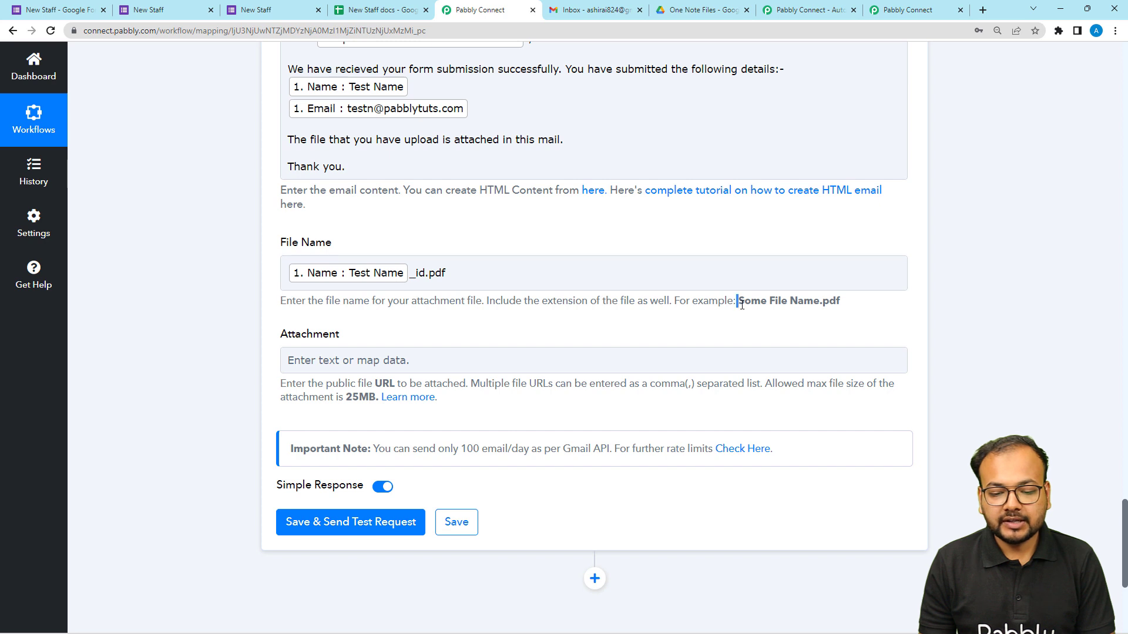
drag(735, 303, 841, 304)
click(169, 290)
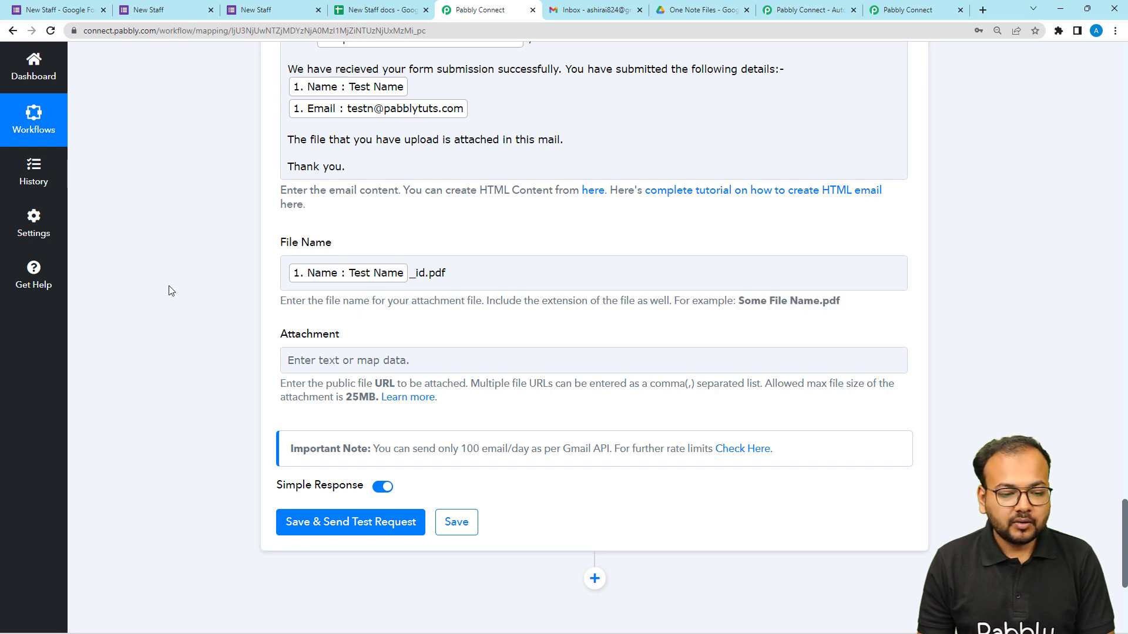
scroll(169, 290, down, 1)
click(284, 297)
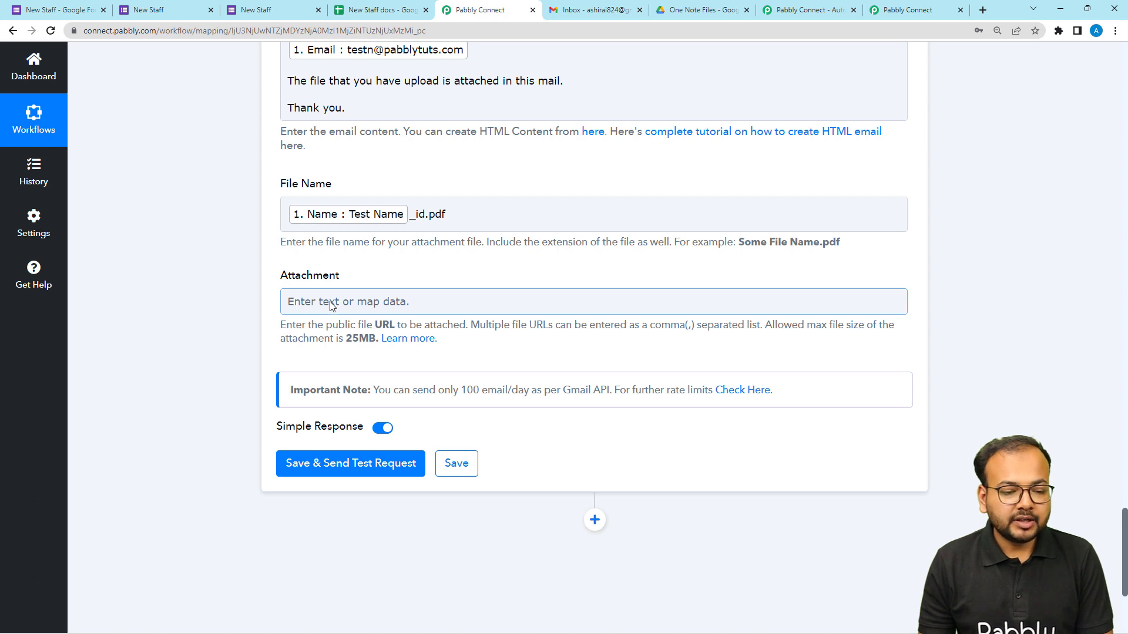
click(222, 320)
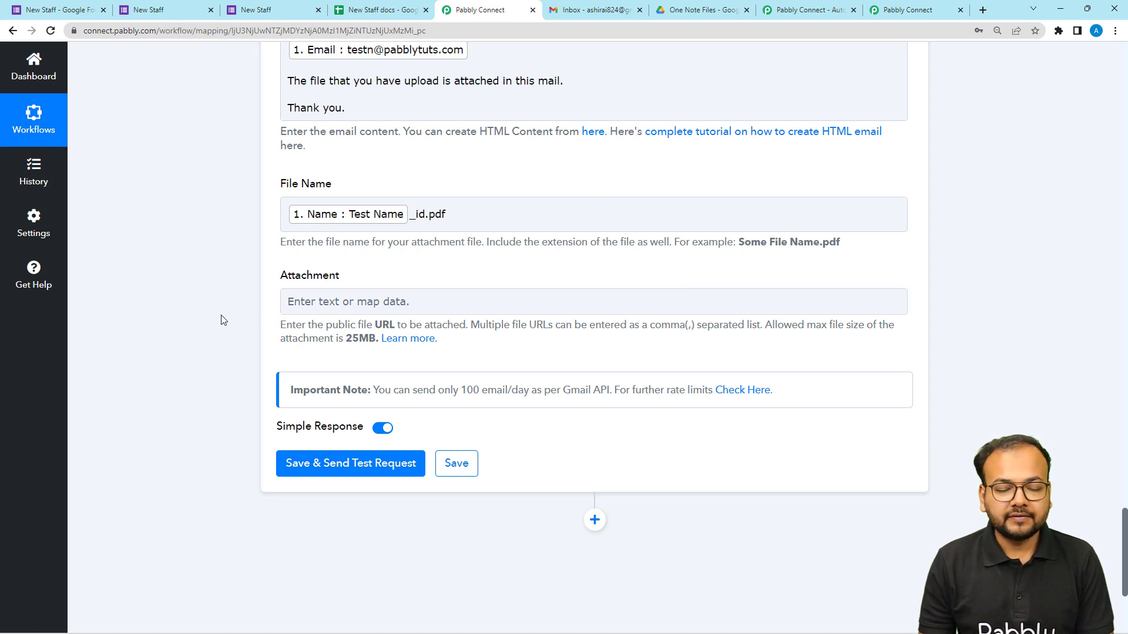
scroll(222, 320, up, 5)
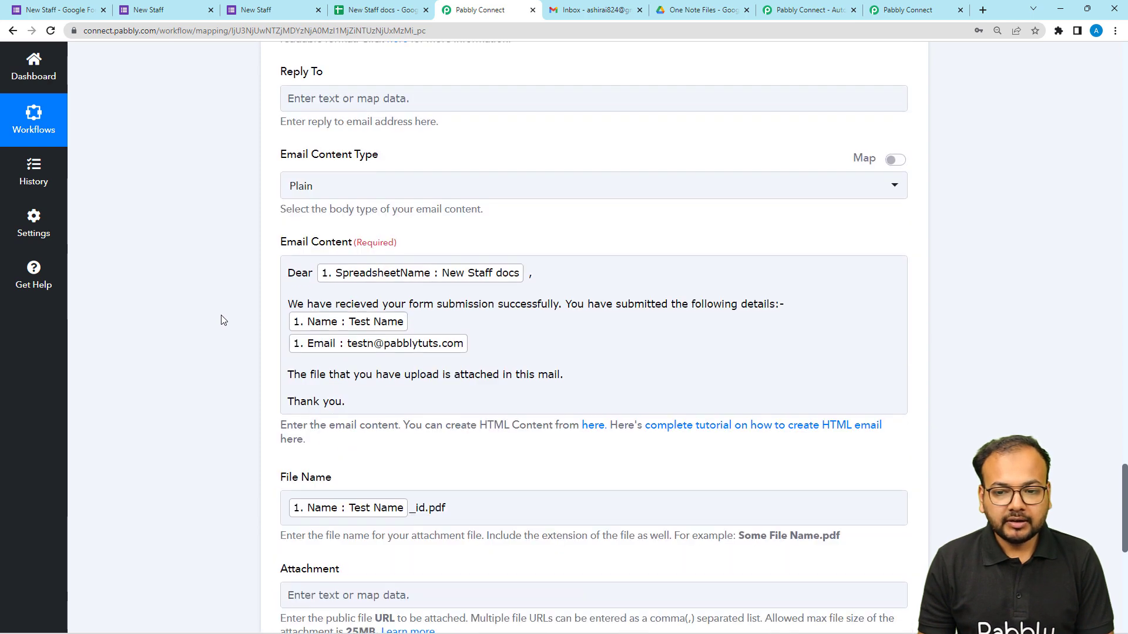
scroll(202, 367, down, 6)
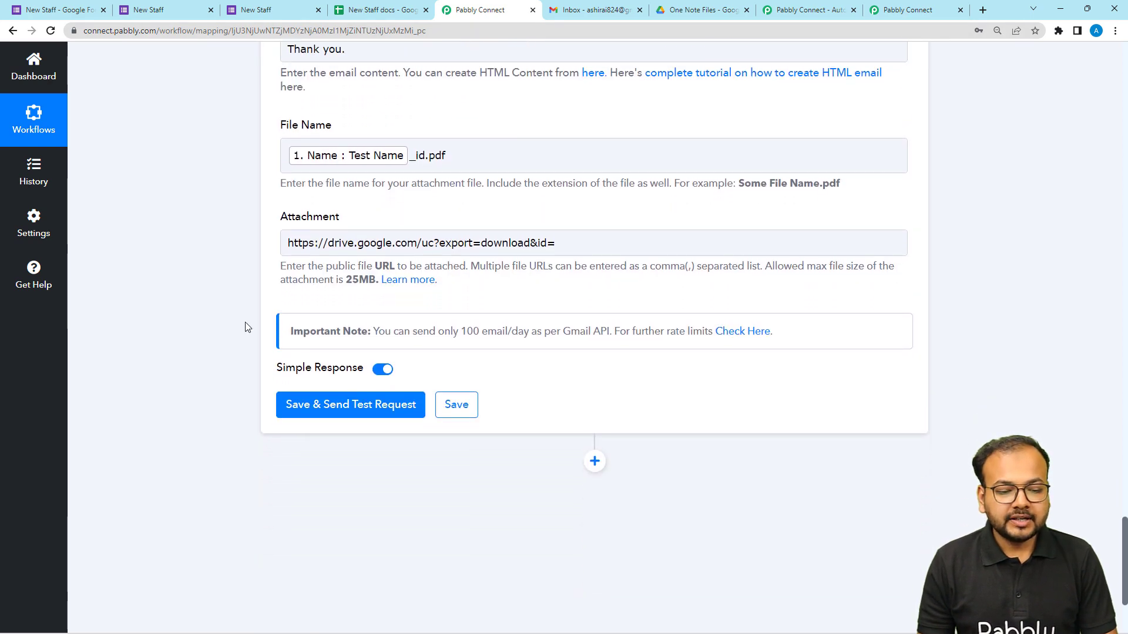
click(304, 272)
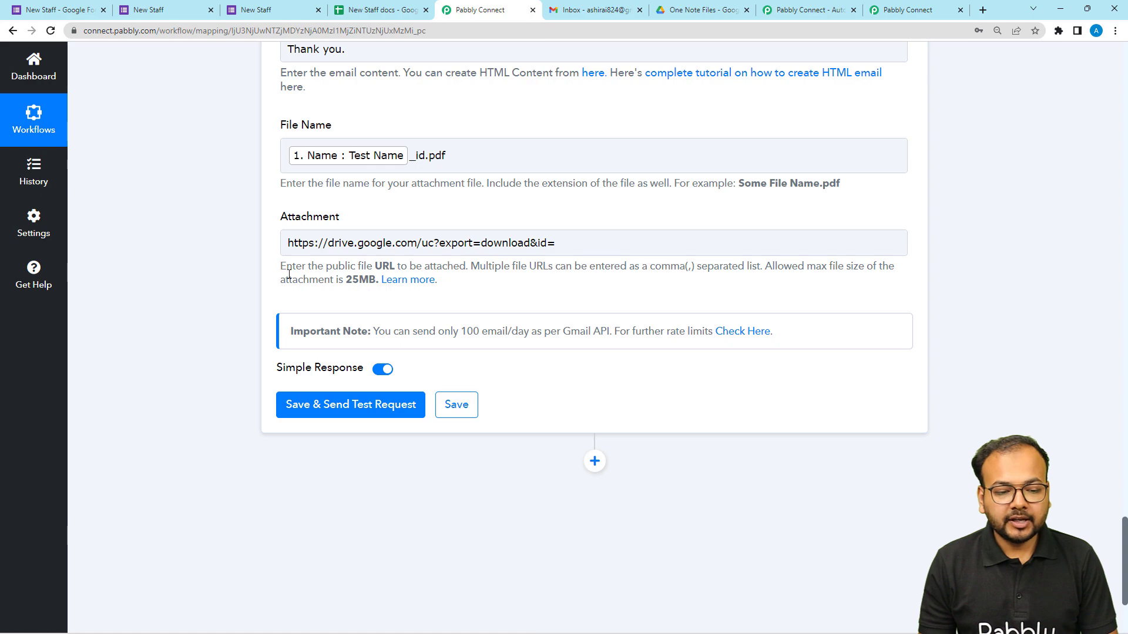
Step: Map the Result value from the Text Formatter step directly after "id=" in the Attachment URL
scroll(156, 264, up, 15)
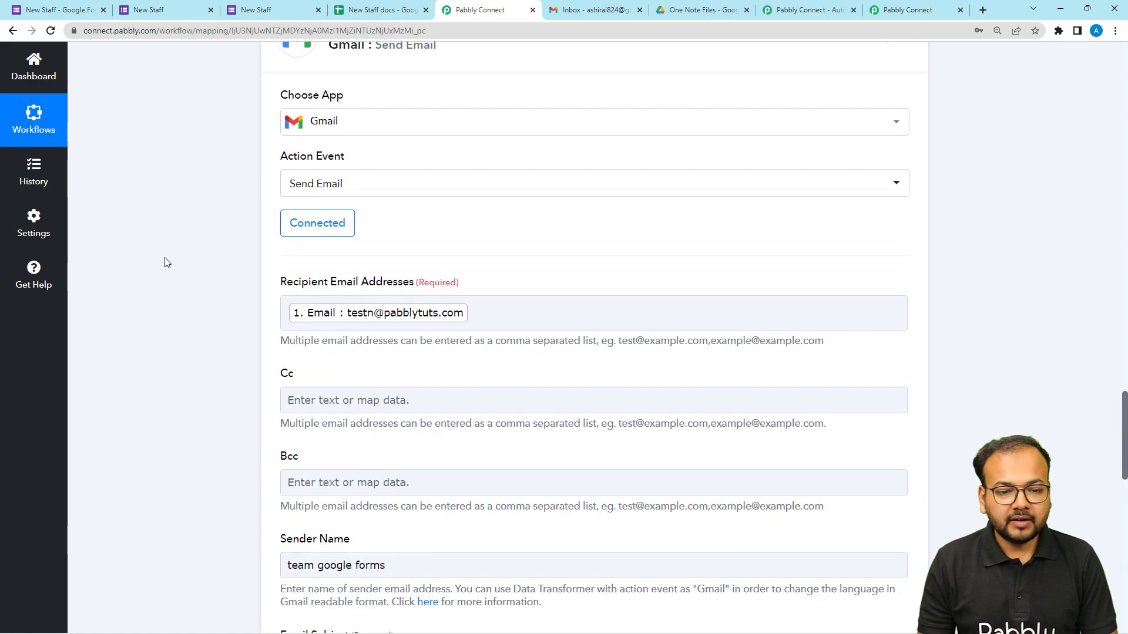
scroll(167, 260, up, 15)
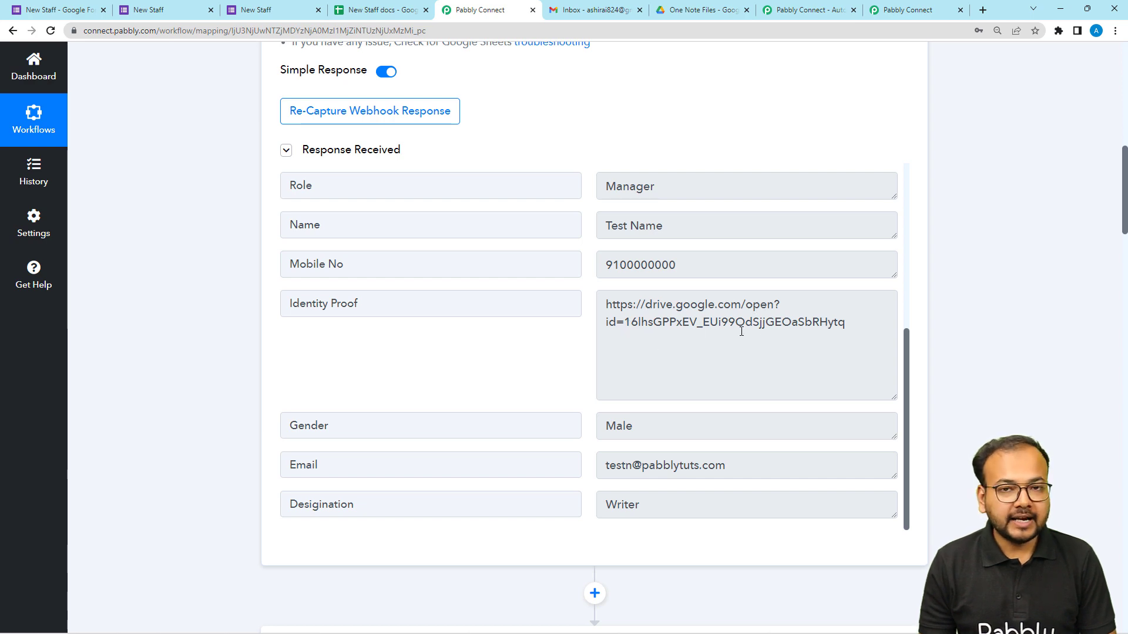
scroll(229, 351, down, 10)
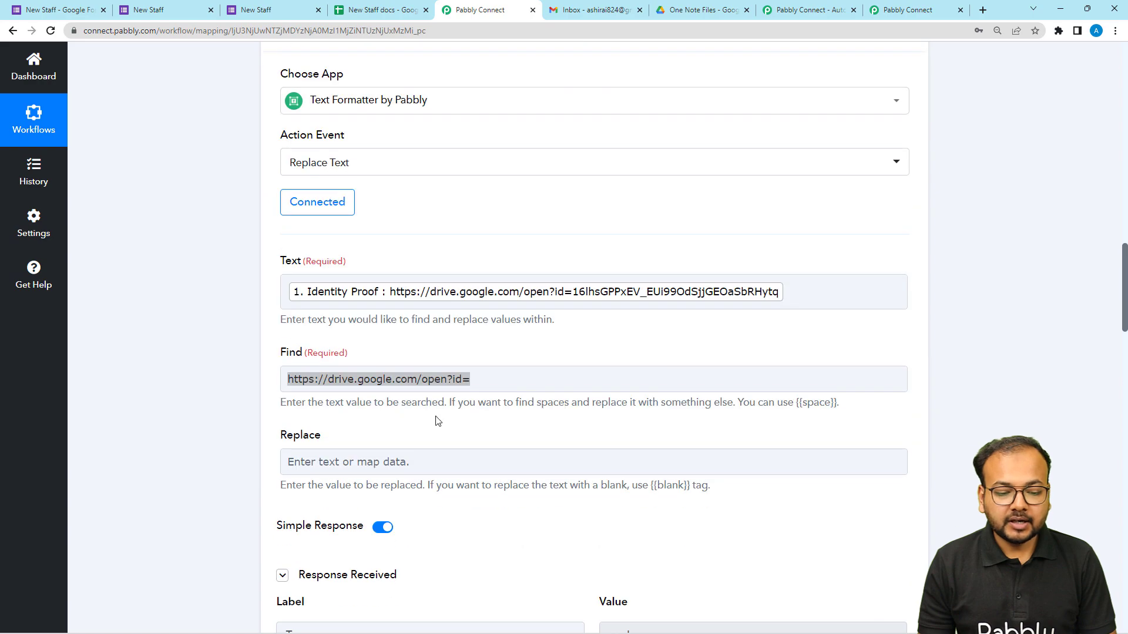
scroll(239, 405, down, 5)
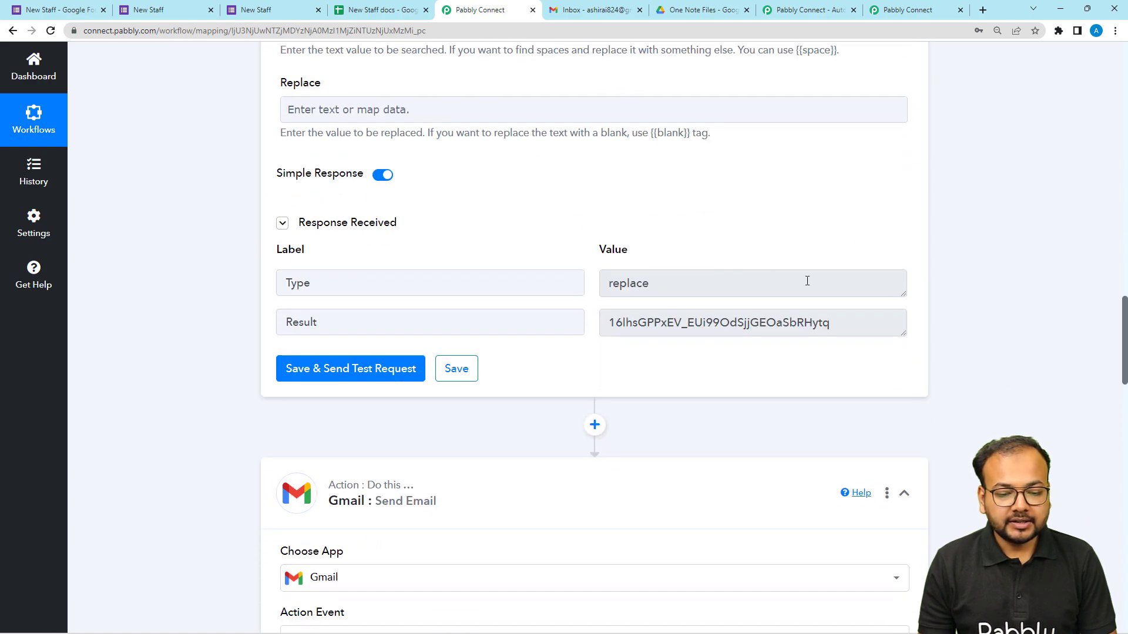
scroll(235, 361, down, 15)
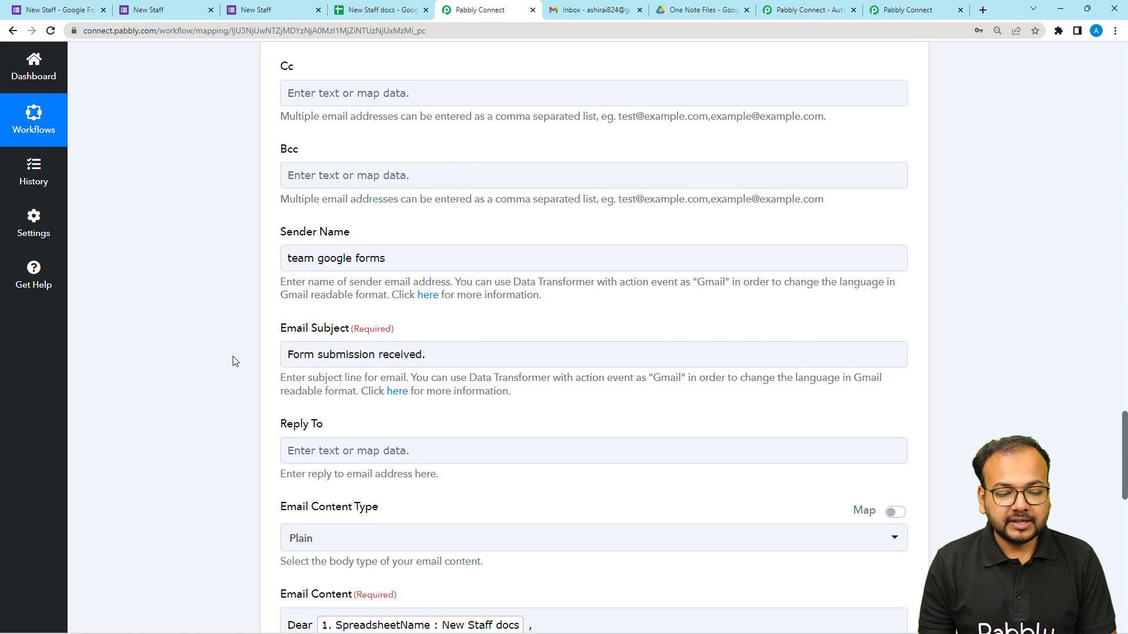
scroll(233, 361, down, 10)
scroll(234, 360, up, 4)
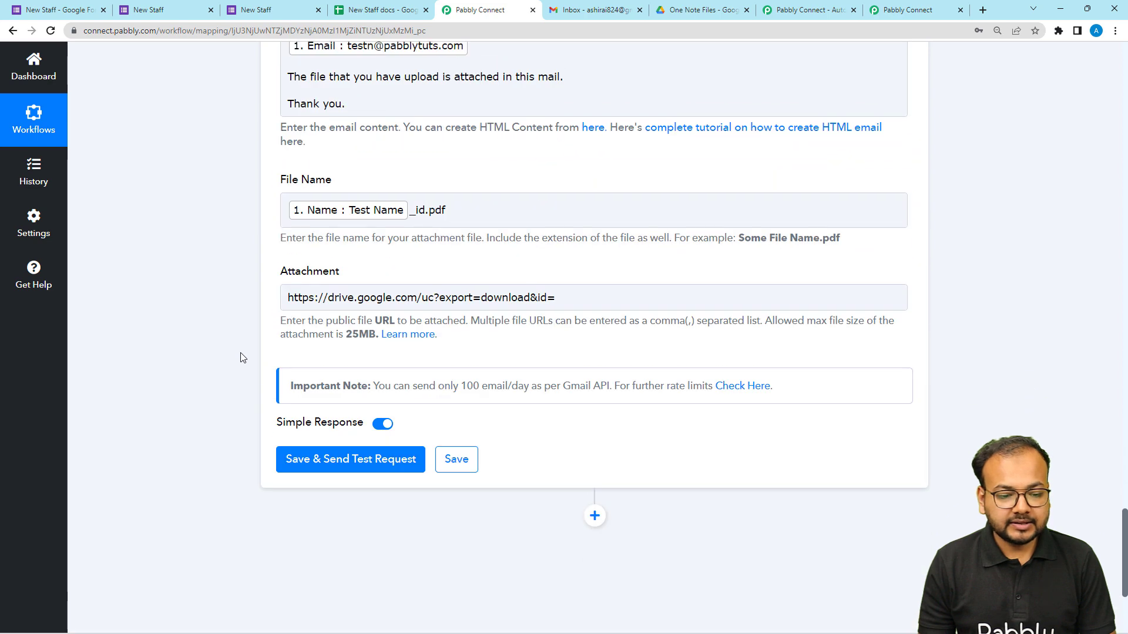
click(562, 302)
click(454, 448)
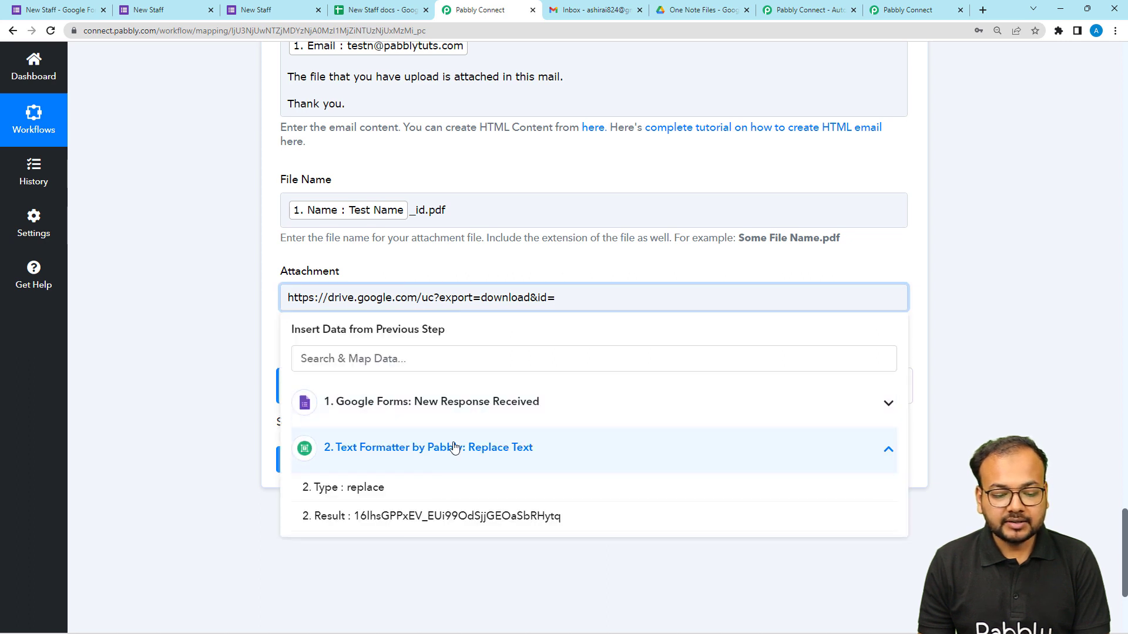
click(429, 516)
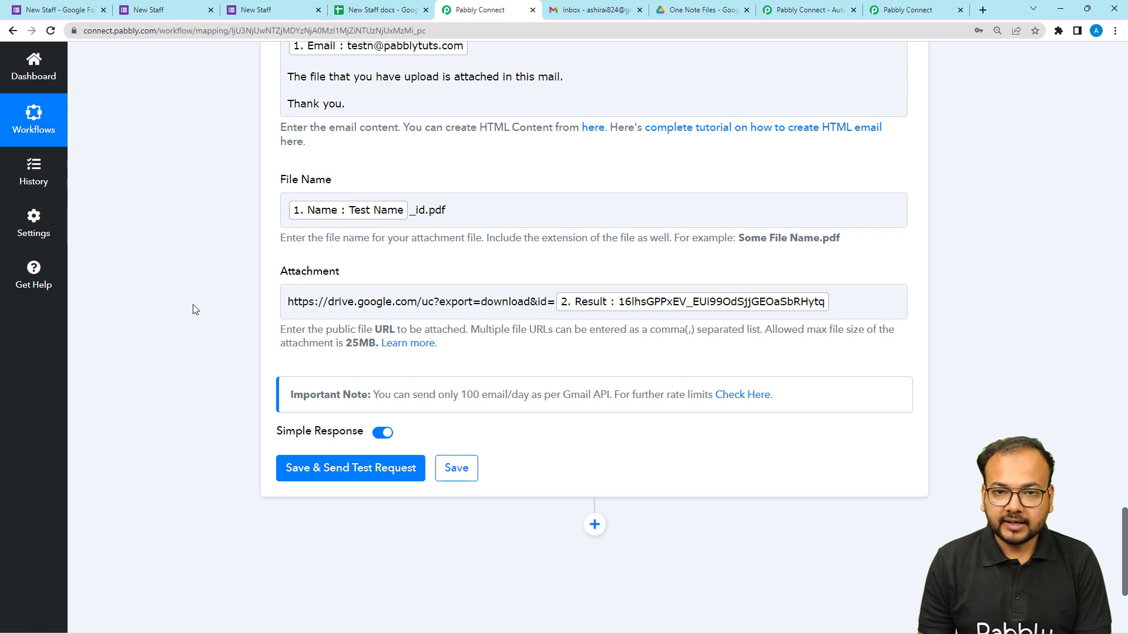
Step: Check the Gmail inbox, save the Gmail action with a test request, and collapse the received response
scroll(196, 310, down, 2)
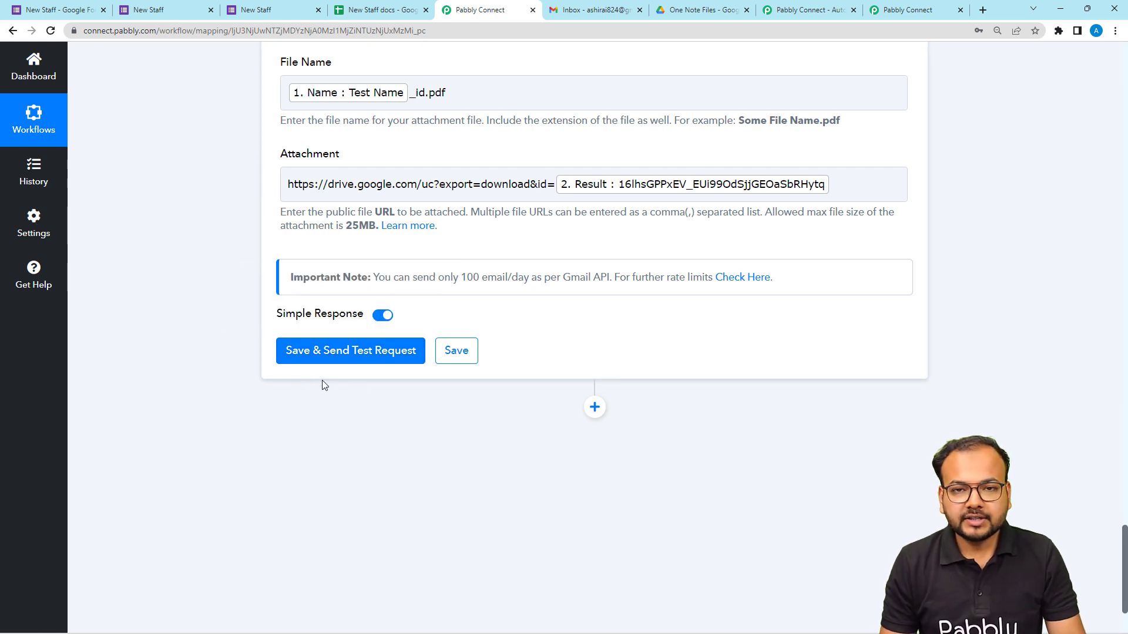
click(575, 17)
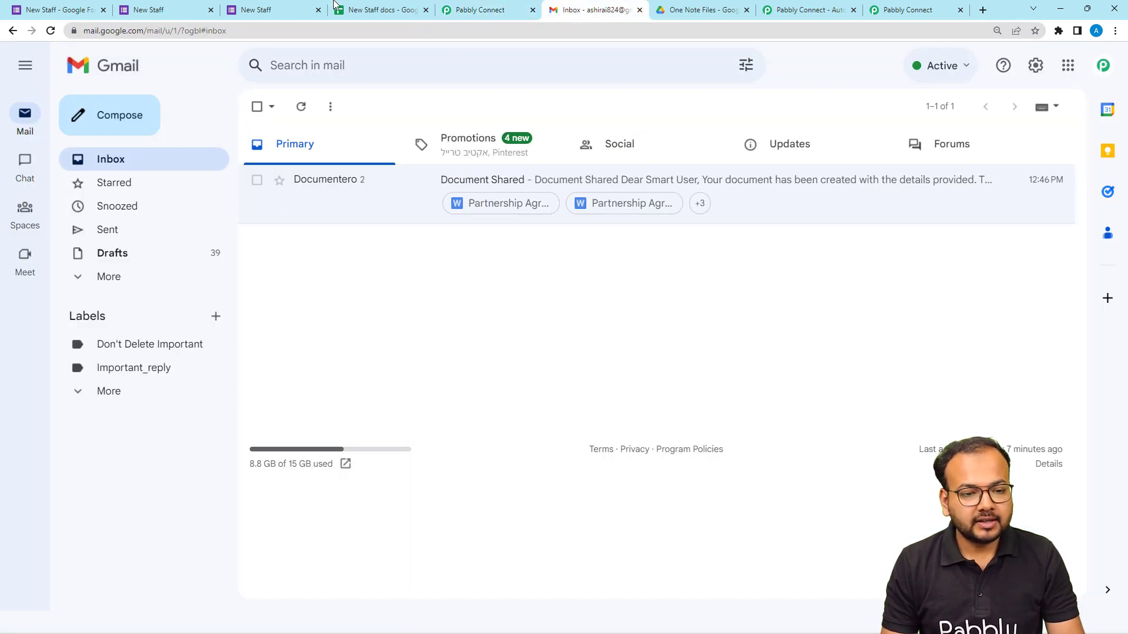
click(464, 11)
click(289, 357)
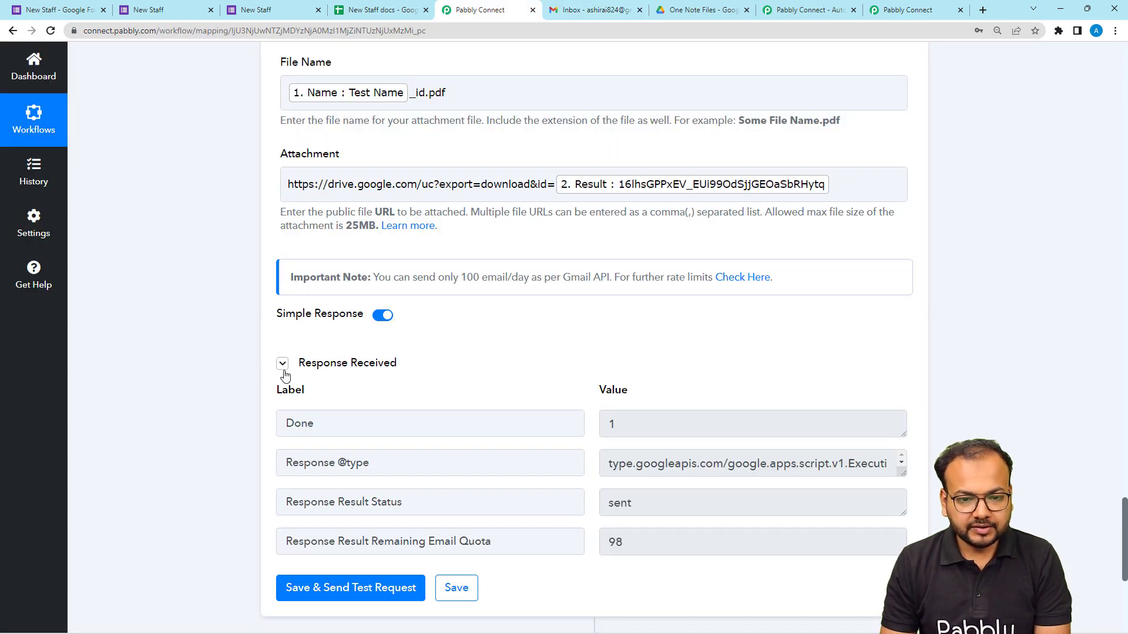
click(287, 369)
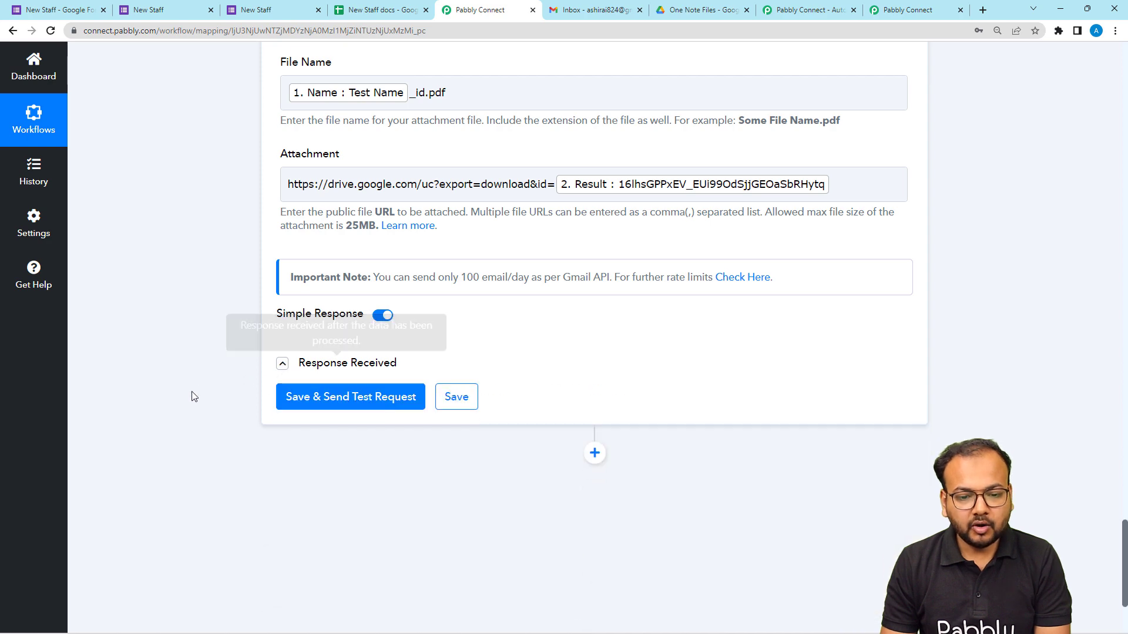
Step: Switch to Gmail and open the "Form submission received." email from team google forms
scroll(196, 394, up, 3)
click(578, 13)
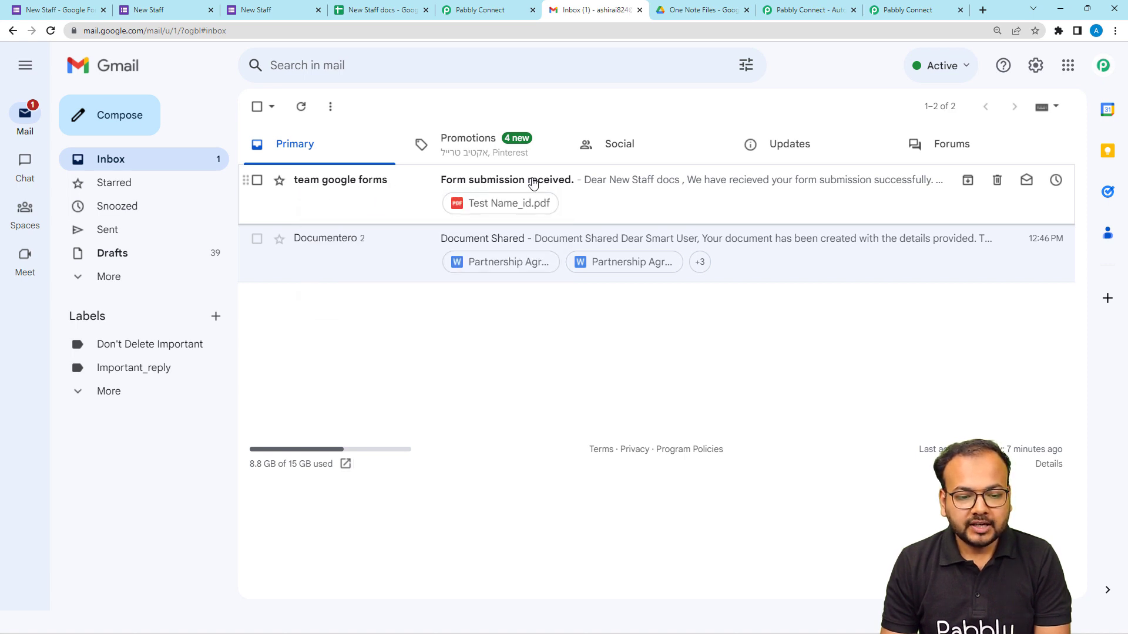
click(584, 192)
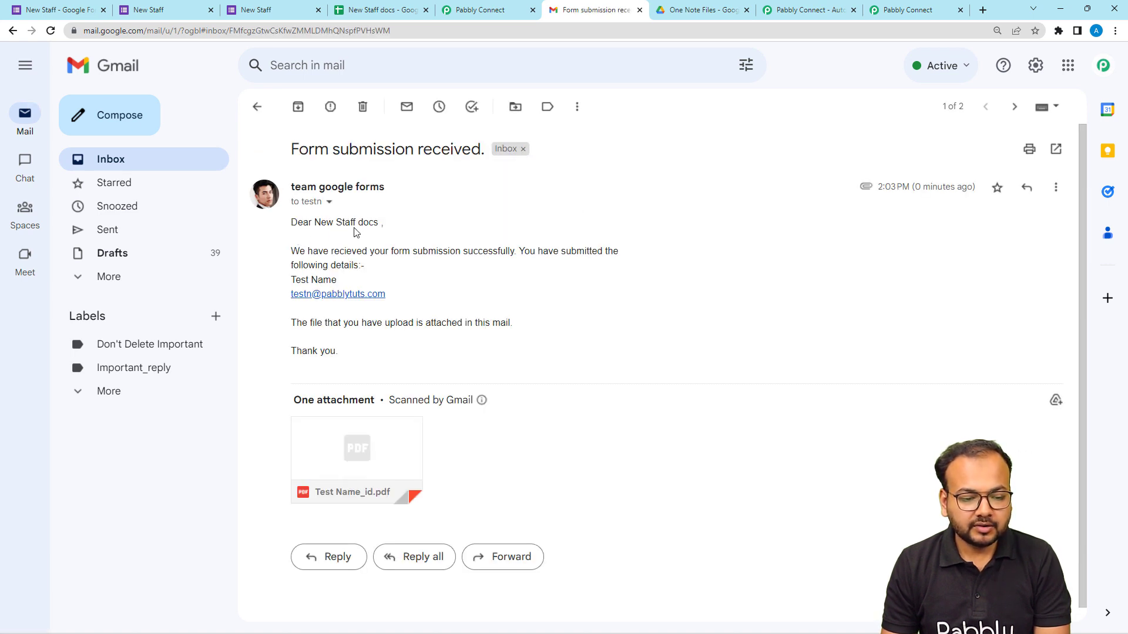
Step: Return to Pabbly Connect and replace the SpreadsheetName value after "Dear" with the Google Forms Name value in the Email Content
click(476, 10)
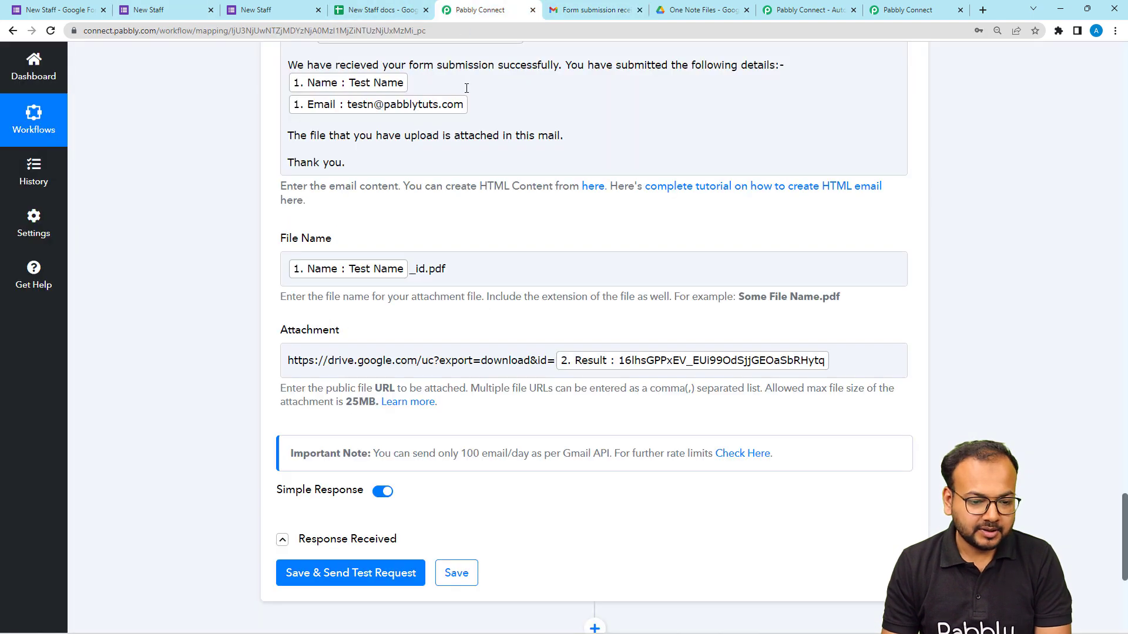
scroll(277, 319, up, 4)
click(521, 270)
key(BackSpace)
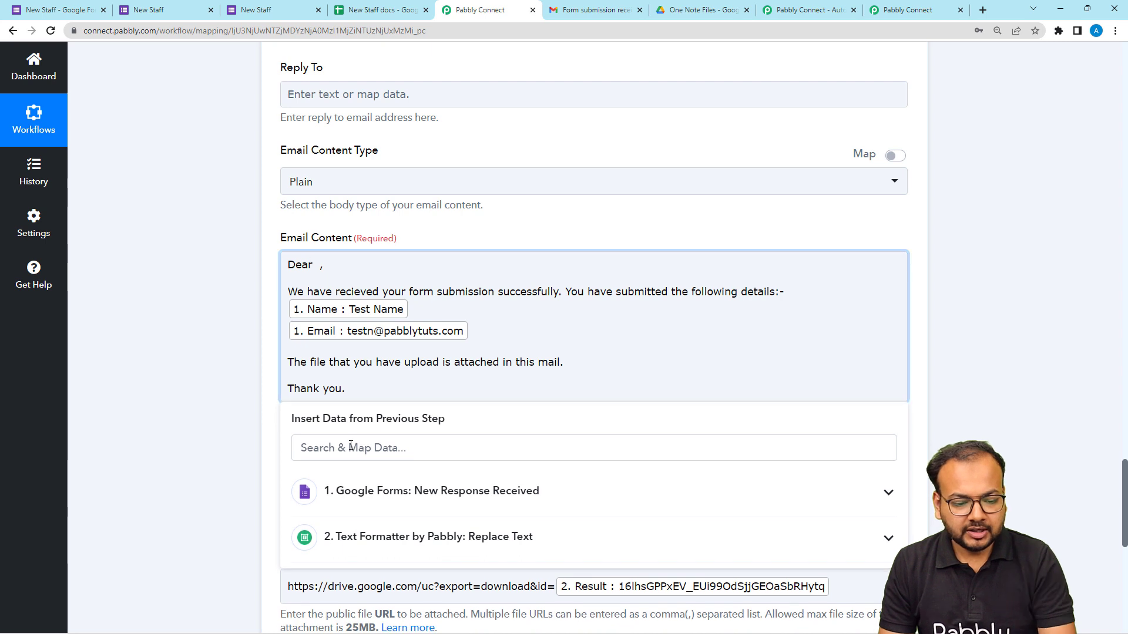
click(411, 492)
scroll(366, 574, down, 1)
scroll(366, 573, down, 2)
click(364, 586)
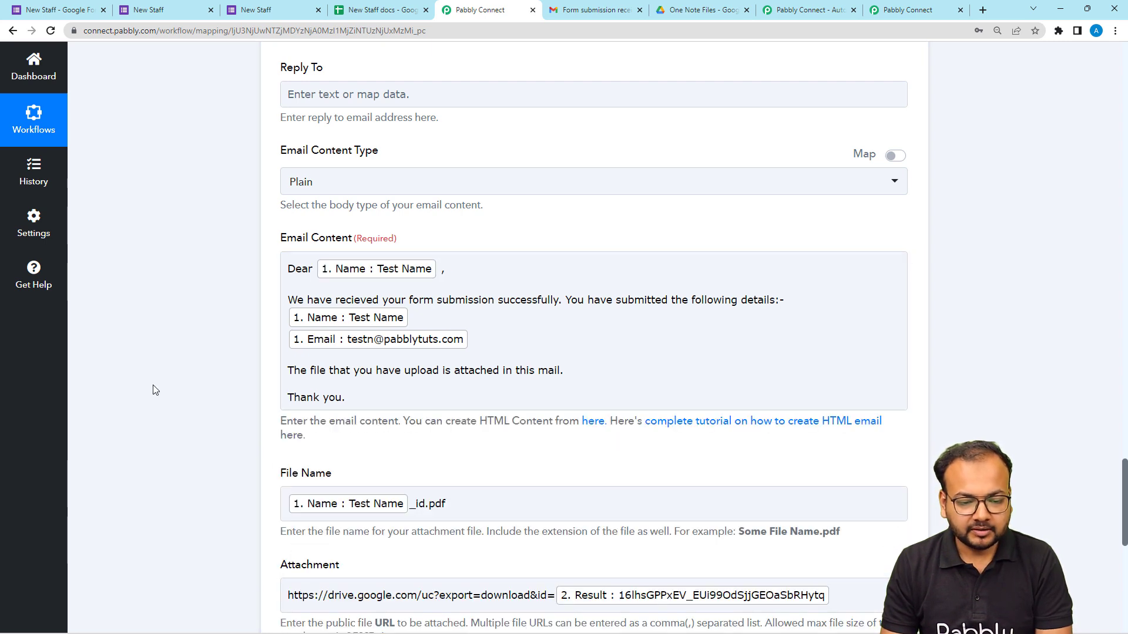
Step: Switch to Gmail and open the Test Name_id.pdf attachment of the test email for preview
click(593, 10)
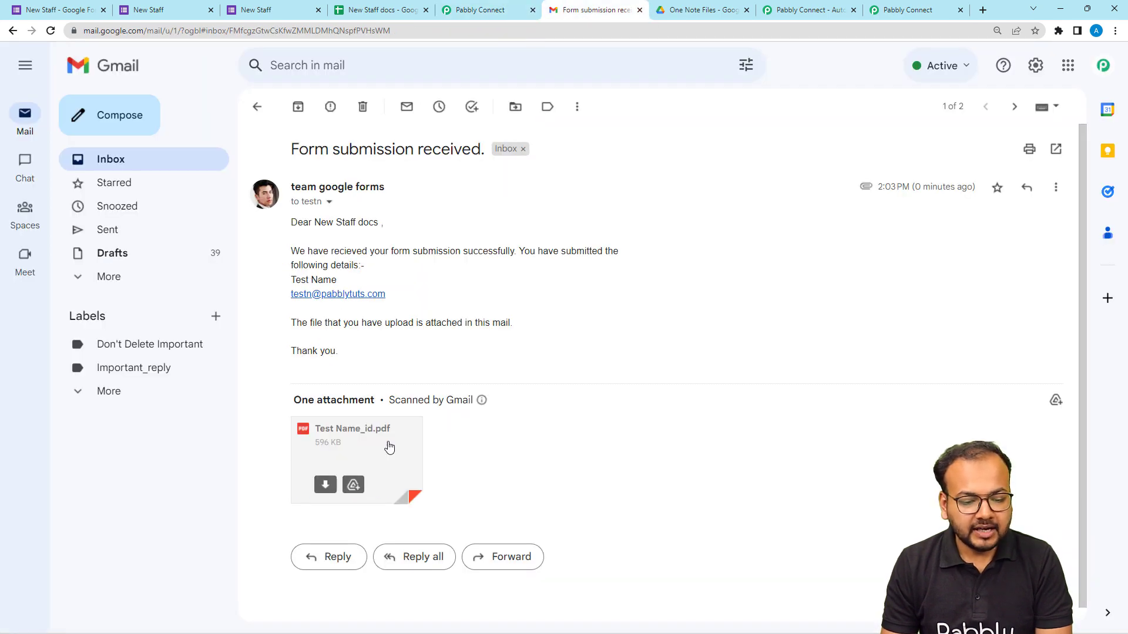
mouse_move(353, 492)
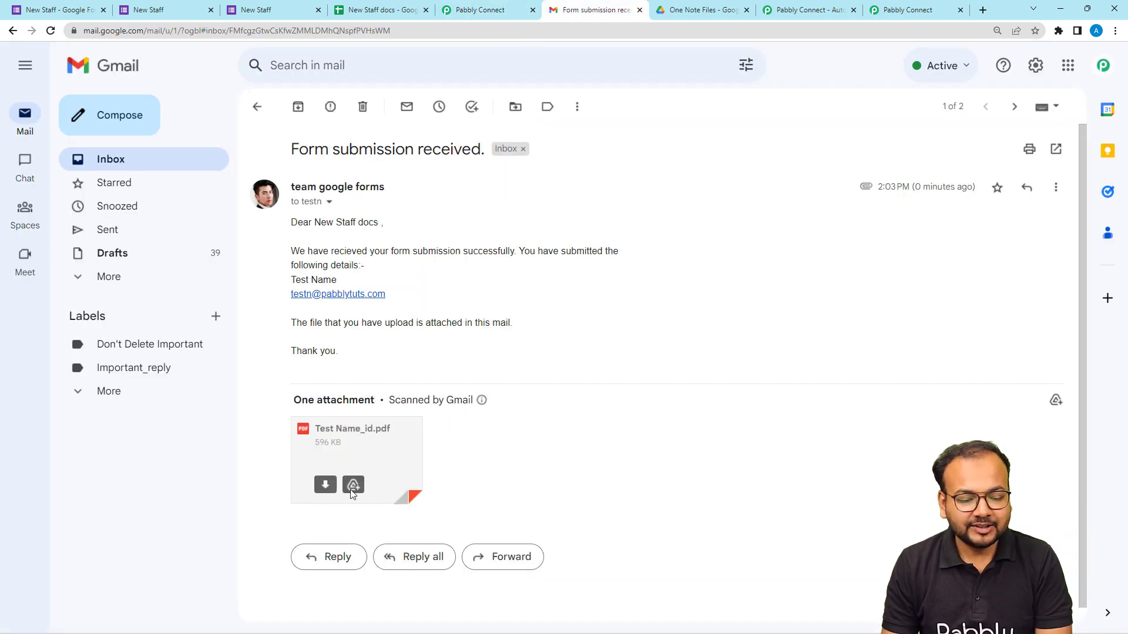
click(360, 448)
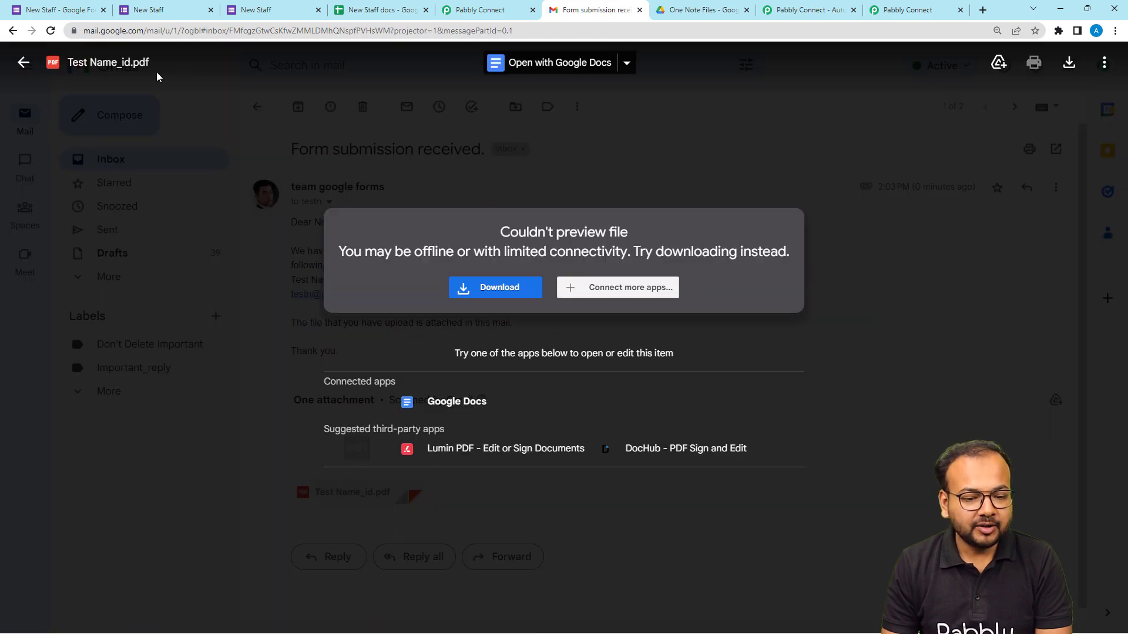
Step: Download the Test Name_id.pdf attachment from Gmail and return to the Pabbly Connect workflow
click(480, 10)
scroll(405, 294, down, 2)
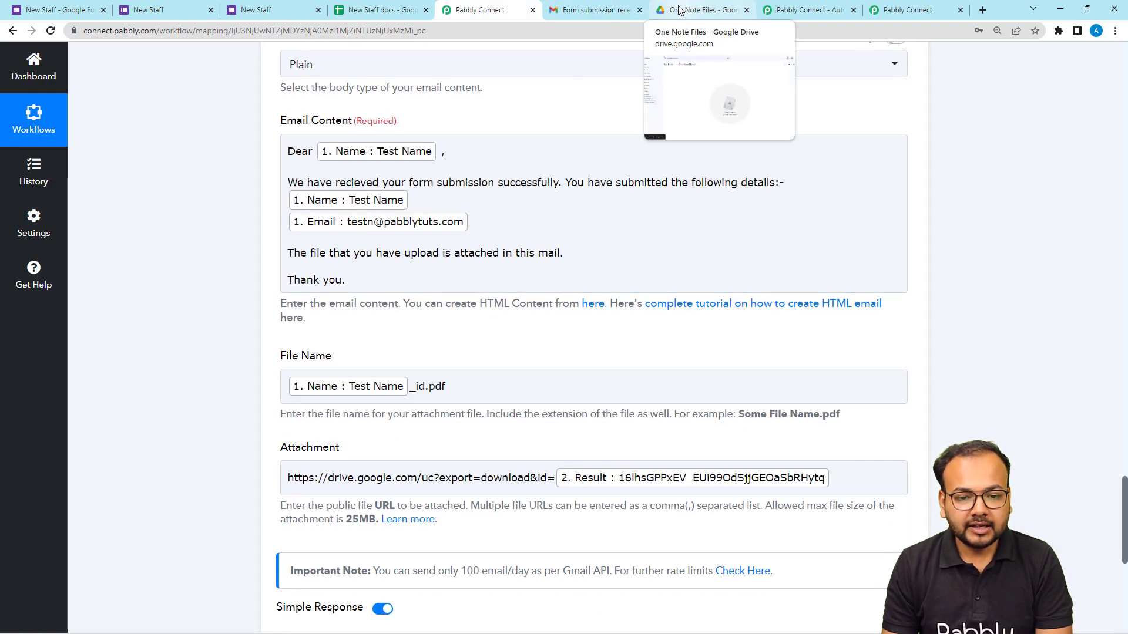
click(593, 10)
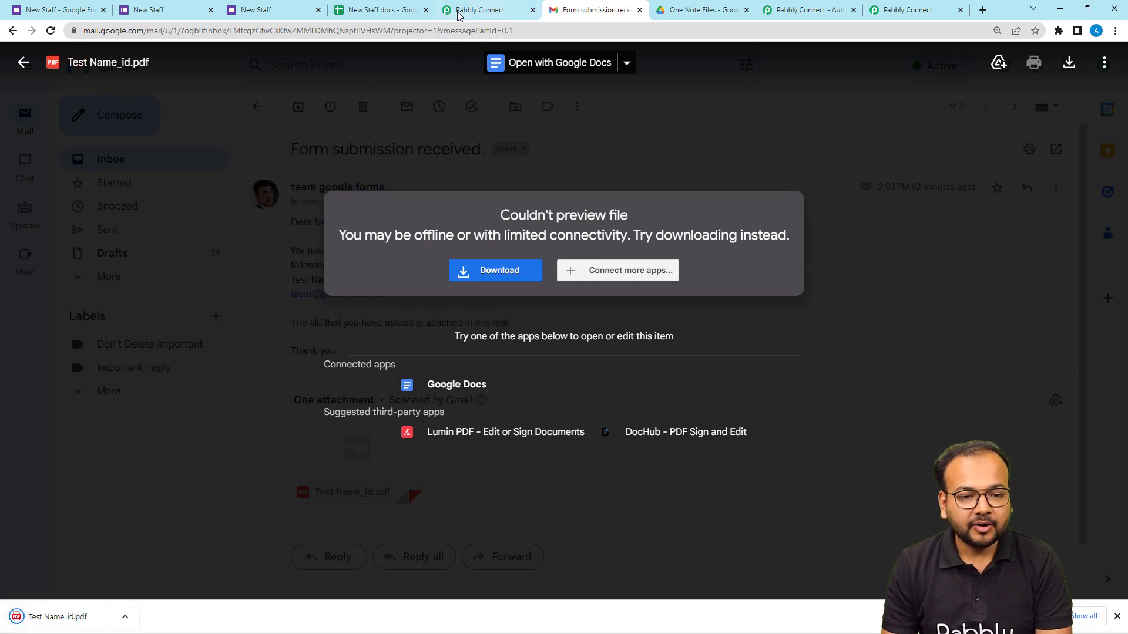
click(480, 9)
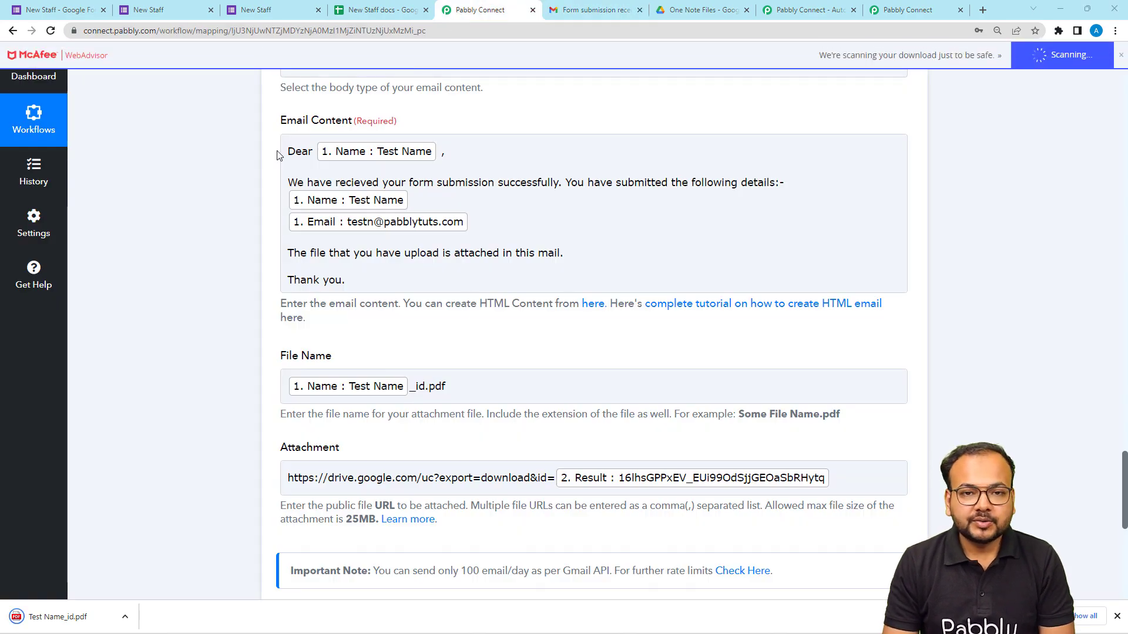